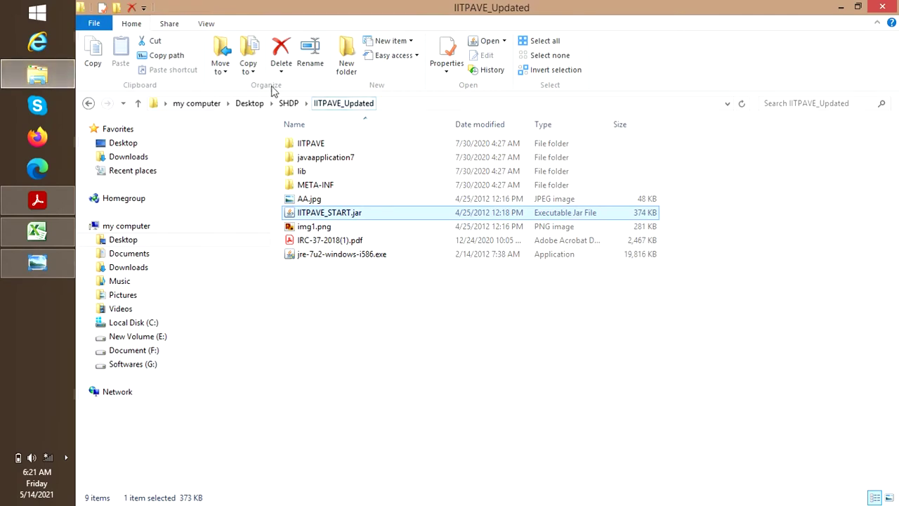
Launch IITPAVE_START.jar and start the design of a new pavement section in a maximized window.
{"action": "double_click", "coordinate": [346, 212]}
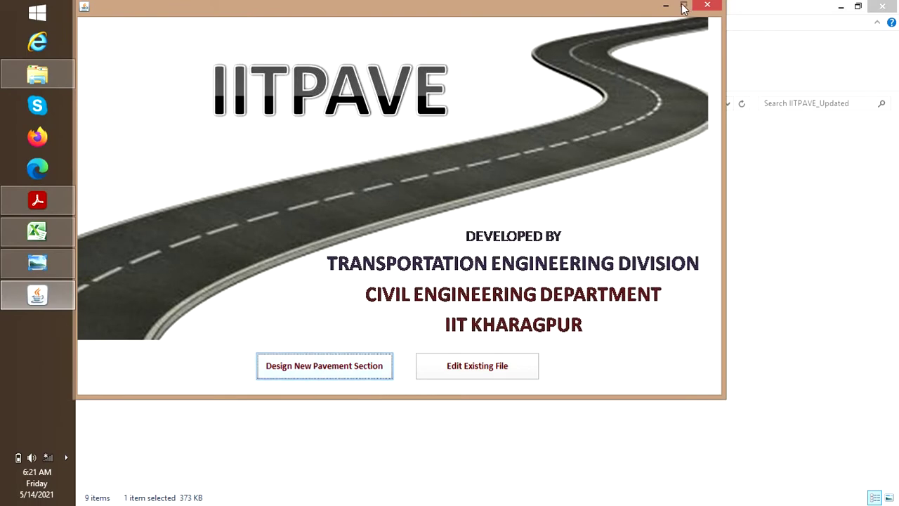
{"action": "left_click", "coordinate": [356, 371]}
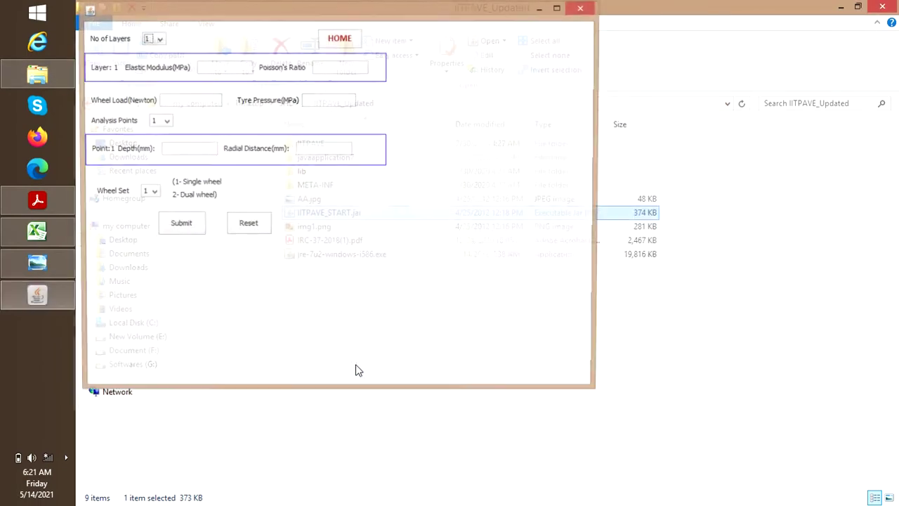
{"action": "left_click", "coordinate": [554, 8]}
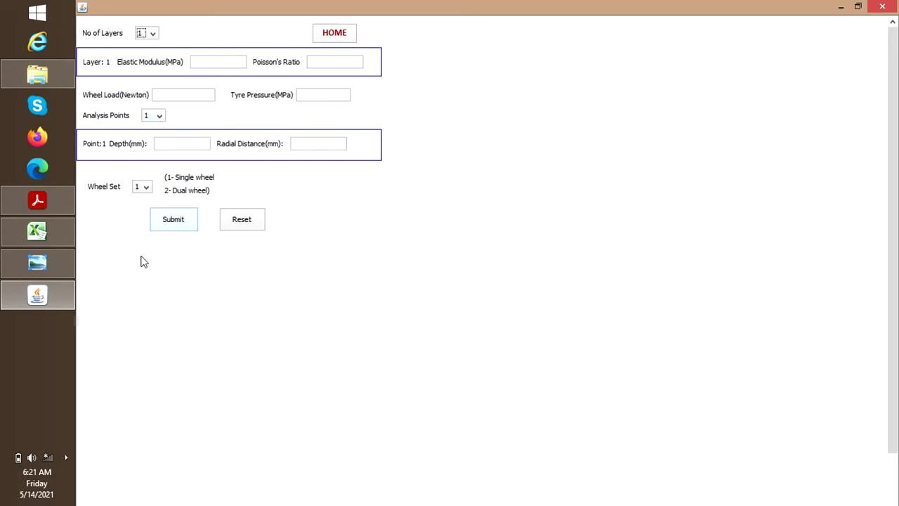
Switch to Windows Photo Viewer and examine the carriageway layers and their thicknesses in the Flexible pavement.PNG cross-section, then return to IITPAVE.
{"action": "mouse_move", "coordinate": [53, 301]}
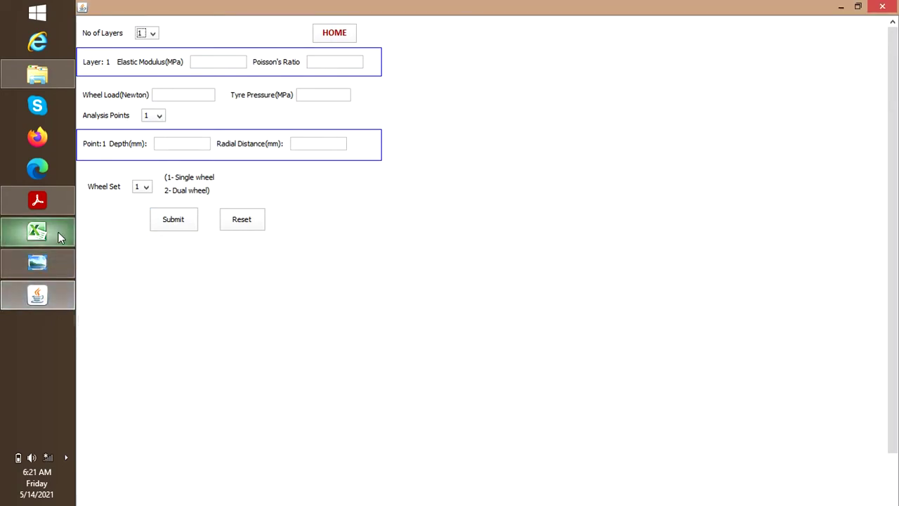
{"action": "mouse_move", "coordinate": [67, 199]}
{"action": "left_click", "coordinate": [60, 265]}
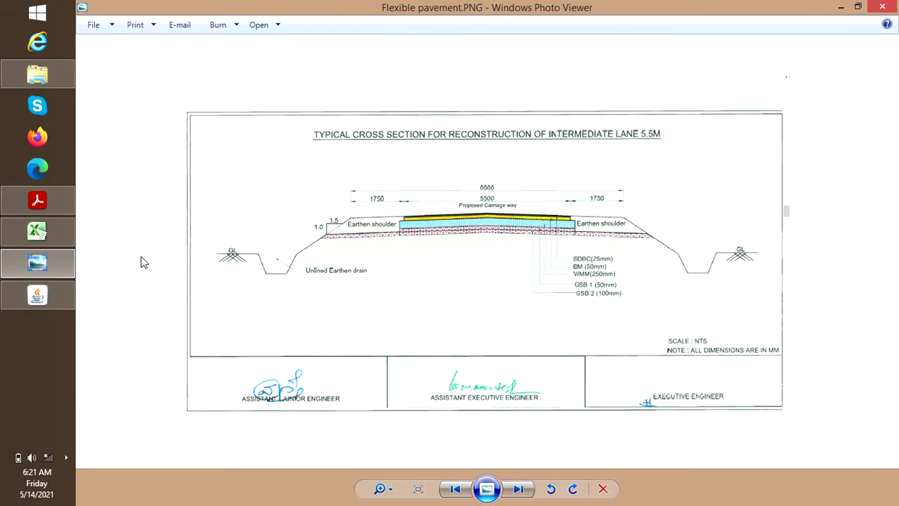
{"action": "scroll", "coordinate": [558, 272], "scroll_direction": "up", "scroll_amount": 2}
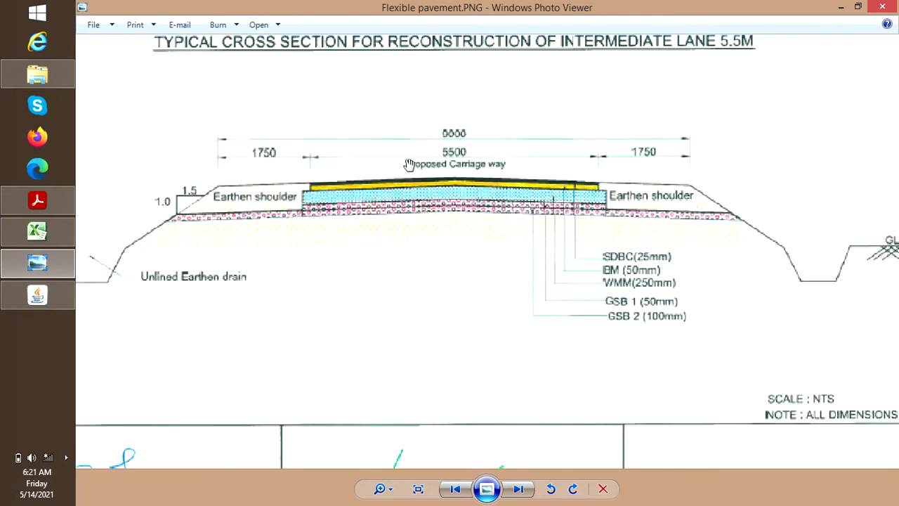
{"action": "scroll", "coordinate": [418, 158], "scroll_direction": "down", "scroll_amount": 3}
{"action": "scroll", "coordinate": [548, 136], "scroll_direction": "up", "scroll_amount": 1}
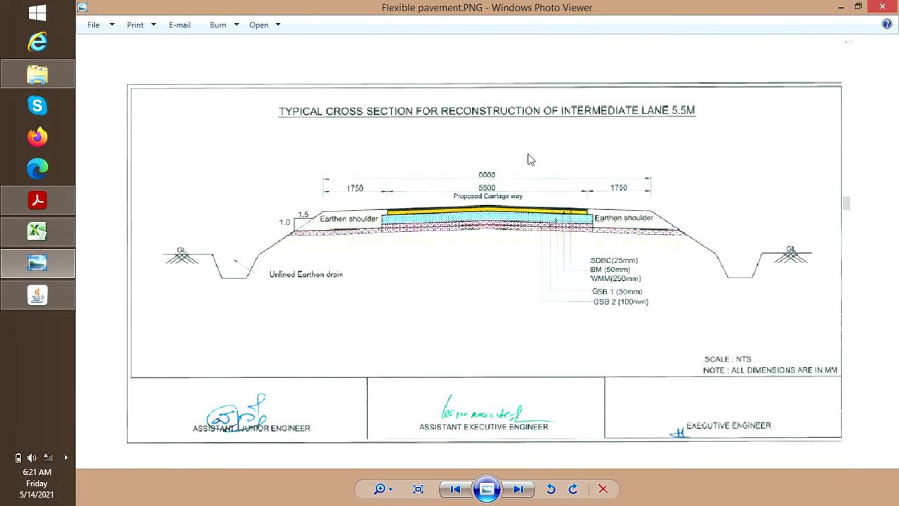
{"action": "scroll", "coordinate": [520, 217], "scroll_direction": "up", "scroll_amount": 1}
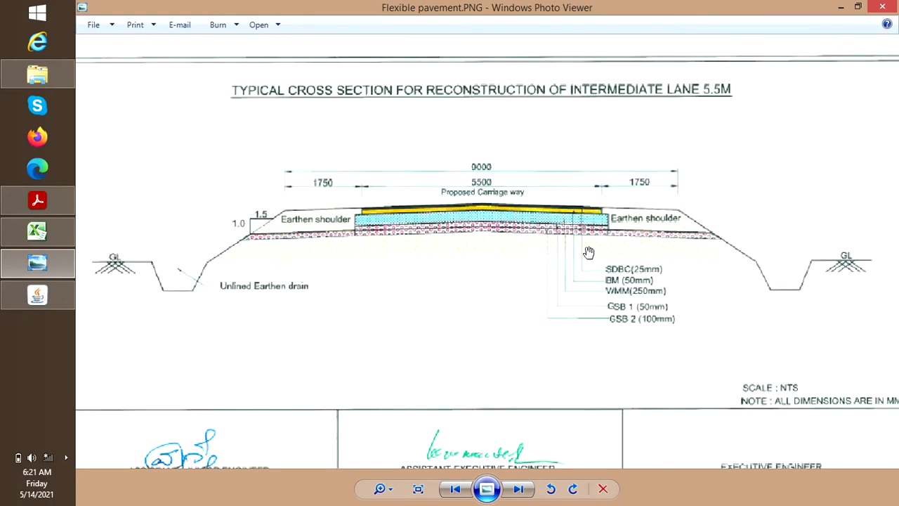
{"action": "scroll", "coordinate": [588, 226], "scroll_direction": "up", "scroll_amount": 1}
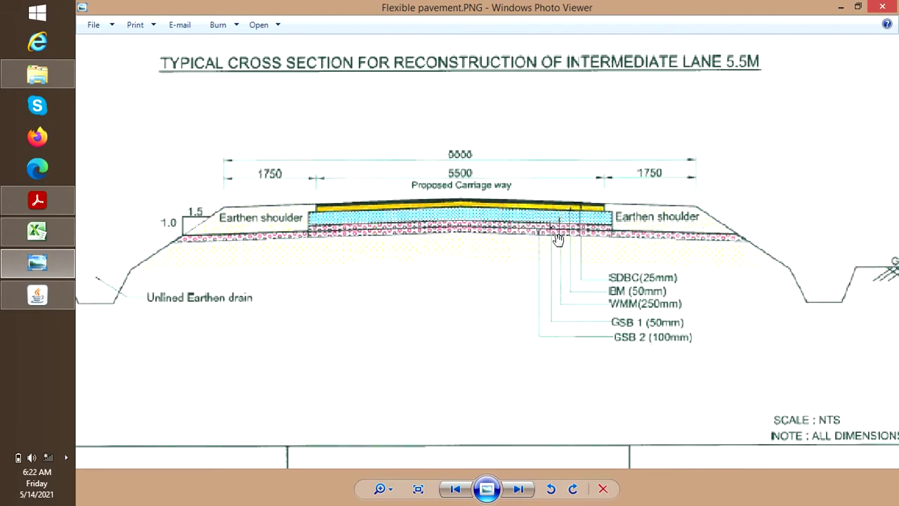
{"action": "scroll", "coordinate": [552, 214], "scroll_direction": "down", "scroll_amount": 1}
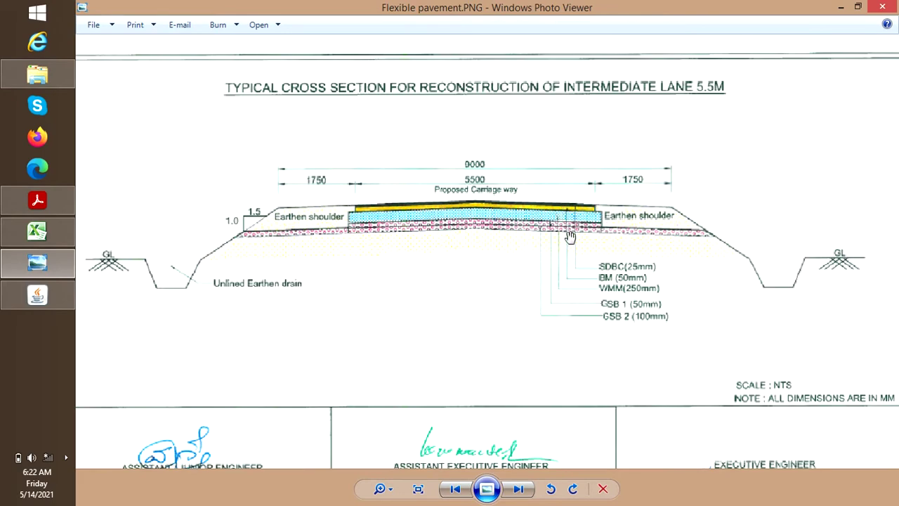
{"action": "scroll", "coordinate": [571, 236], "scroll_direction": "down", "scroll_amount": 1}
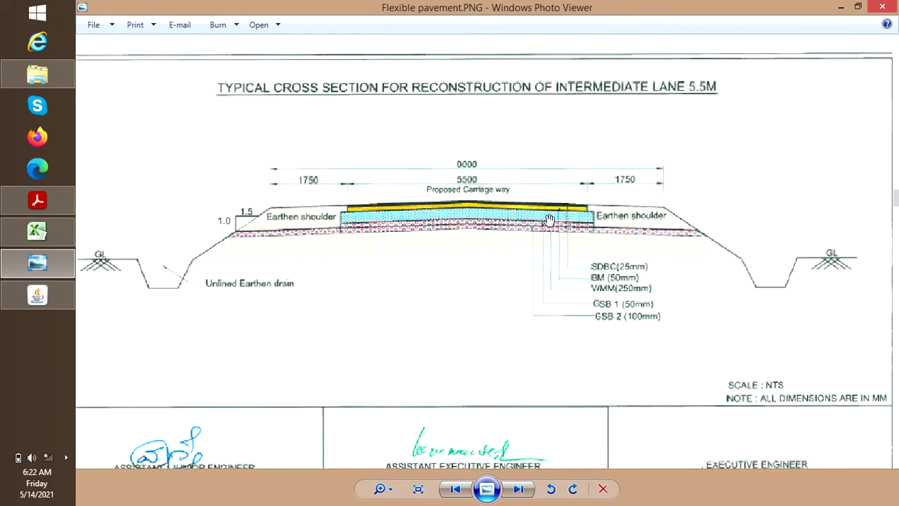
{"action": "scroll", "coordinate": [562, 219], "scroll_direction": "up", "scroll_amount": 1}
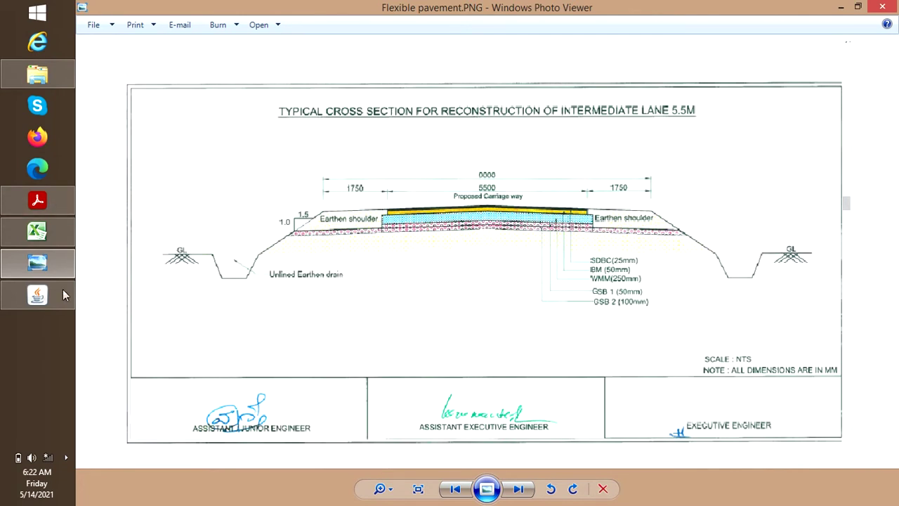
{"action": "mouse_move", "coordinate": [55, 302]}
{"action": "left_click", "coordinate": [138, 304]}
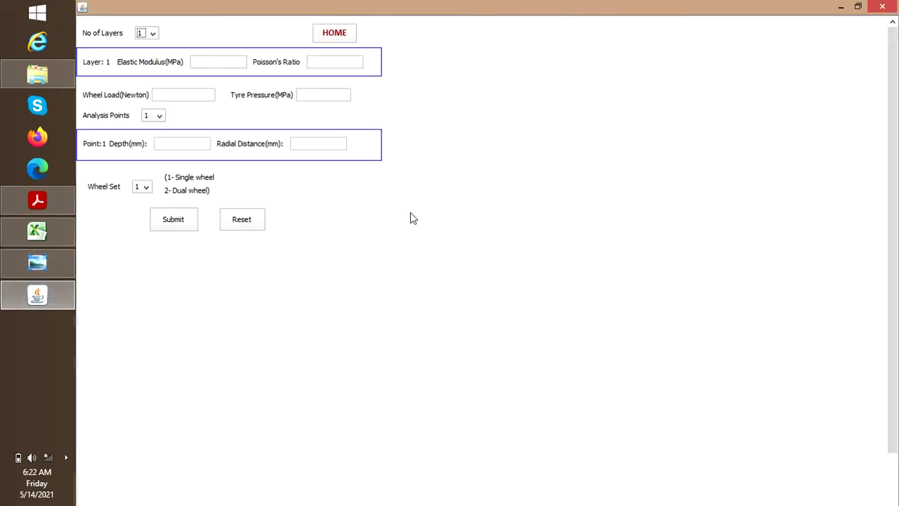
Compare the number-of-layers choice in IITPAVE with the SDBC, BM, WMM and GSB layers in the cross-section drawing.
{"action": "mouse_move", "coordinate": [48, 262]}
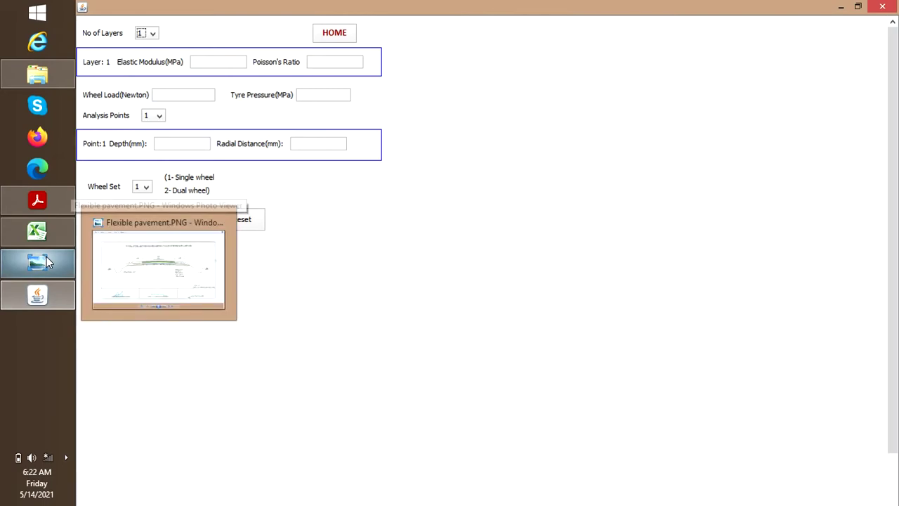
{"action": "left_click", "coordinate": [125, 262]}
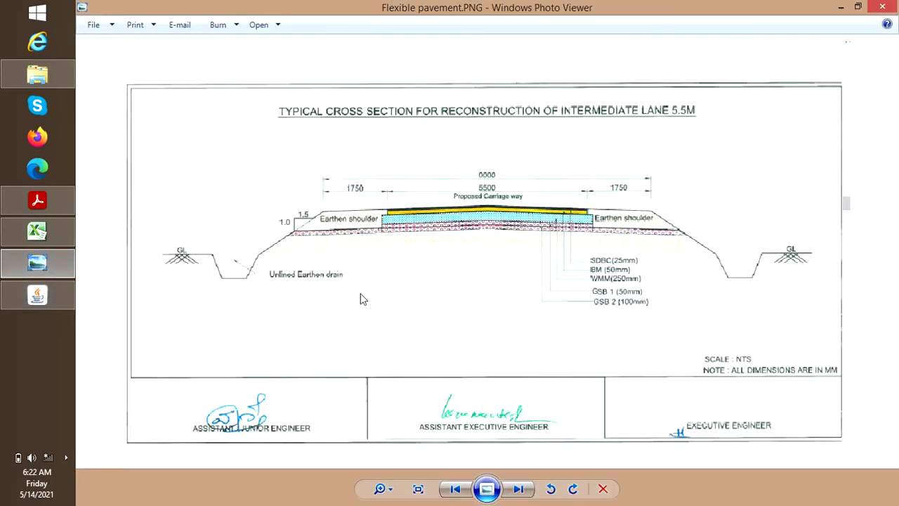
{"action": "left_click", "coordinate": [56, 300]}
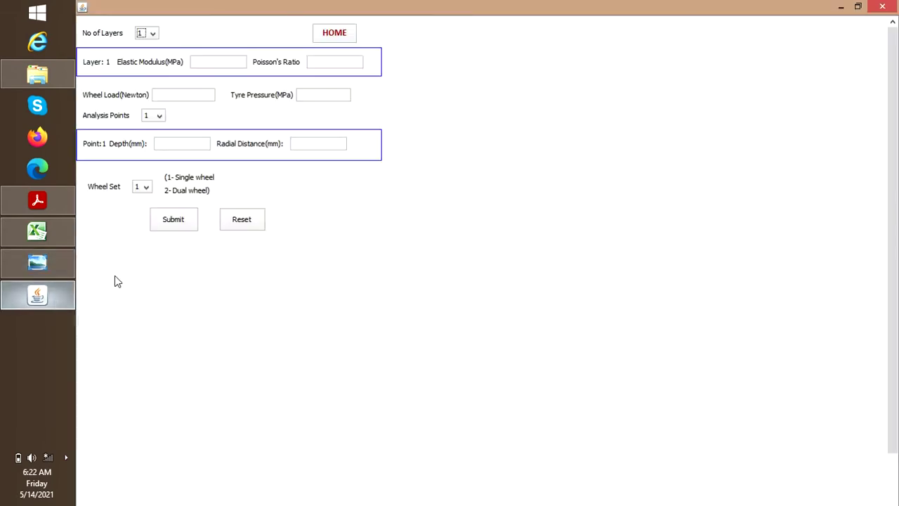
{"action": "left_click", "coordinate": [156, 36]}
{"action": "left_click", "coordinate": [203, 33]}
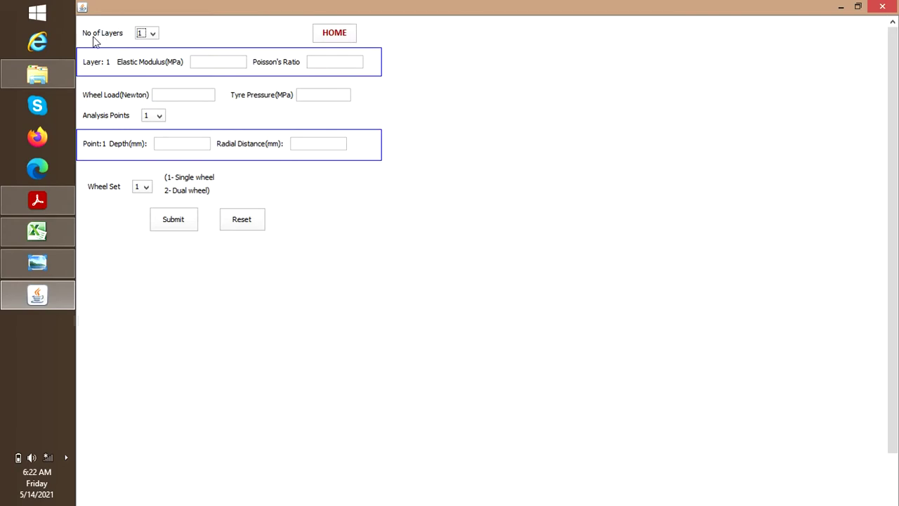
{"action": "left_click", "coordinate": [49, 268]}
{"action": "scroll", "coordinate": [620, 221], "scroll_direction": "up", "scroll_amount": 1}
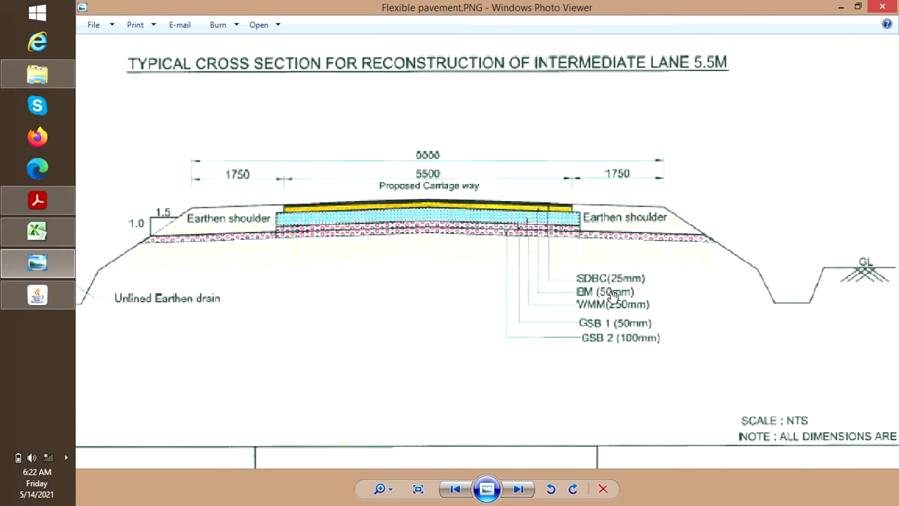
{"action": "scroll", "coordinate": [595, 265], "scroll_direction": "down", "scroll_amount": 2}
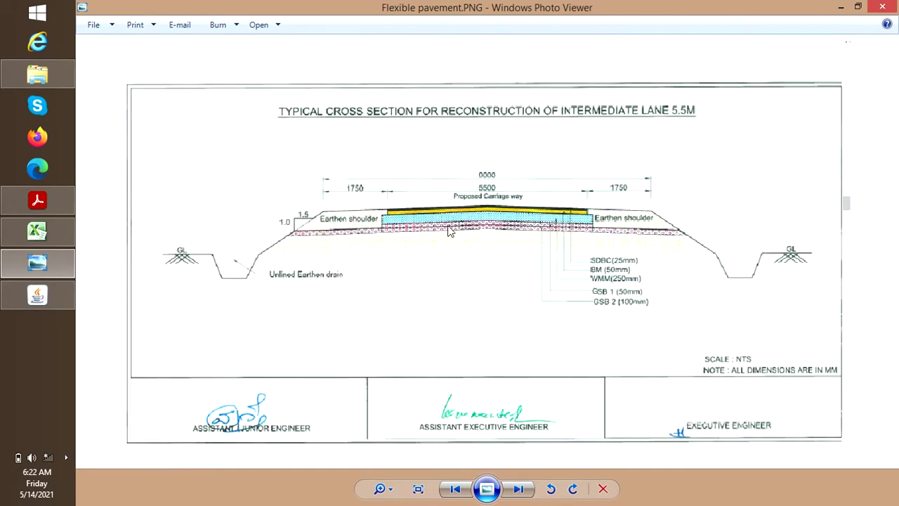
{"action": "scroll", "coordinate": [453, 245], "scroll_direction": "up", "scroll_amount": 2}
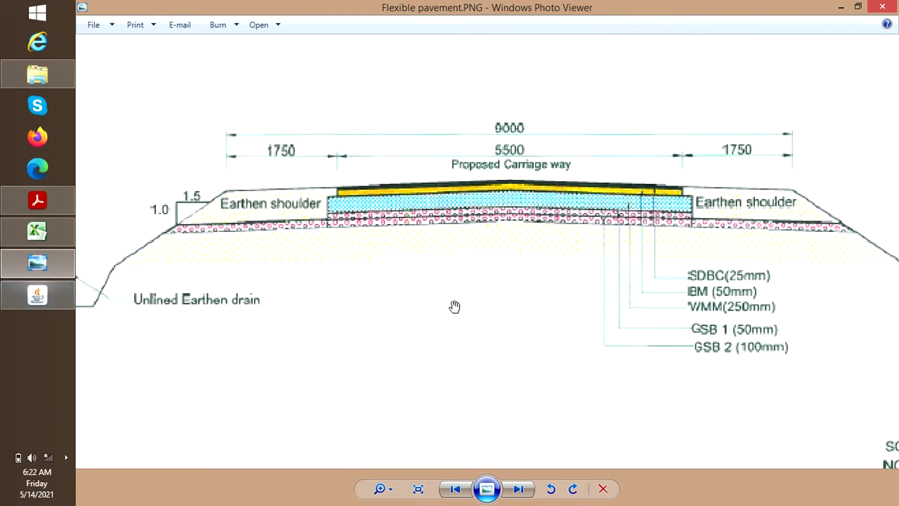
Switch back to IITPAVE and set the number of pavement layers to 3.
{"action": "left_click", "coordinate": [59, 295]}
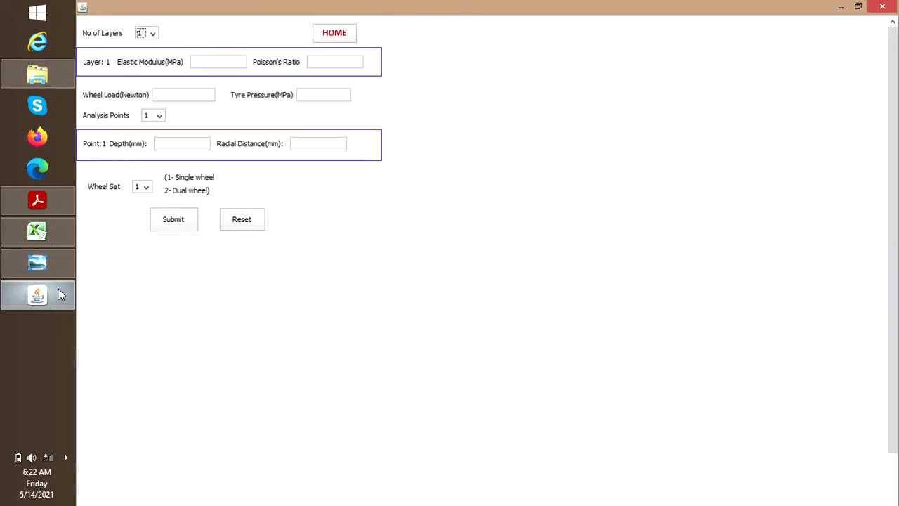
{"action": "left_click", "coordinate": [152, 33]}
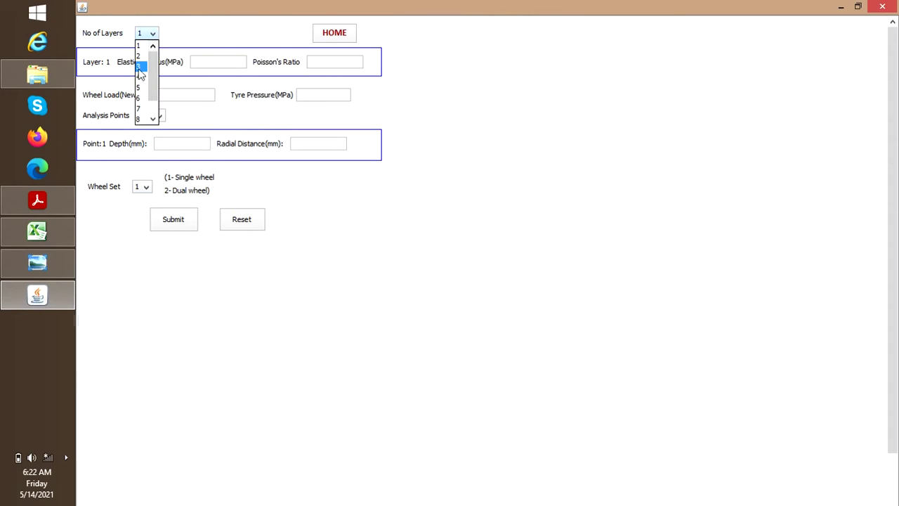
{"action": "left_click", "coordinate": [140, 66]}
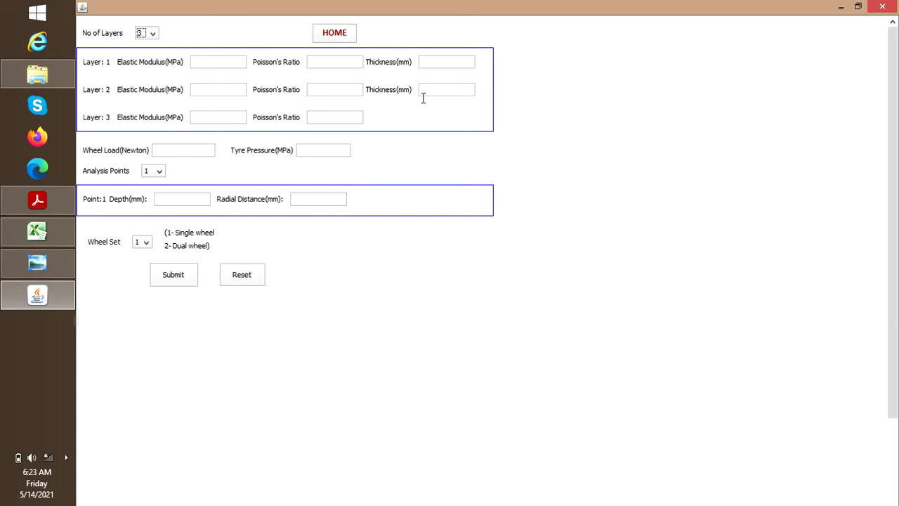
Alternate the number of layers between 1 and 3 to compare the layer input rows, ending on 3.
{"action": "left_click", "coordinate": [147, 35]}
{"action": "left_click", "coordinate": [142, 46]}
{"action": "left_click", "coordinate": [151, 35]}
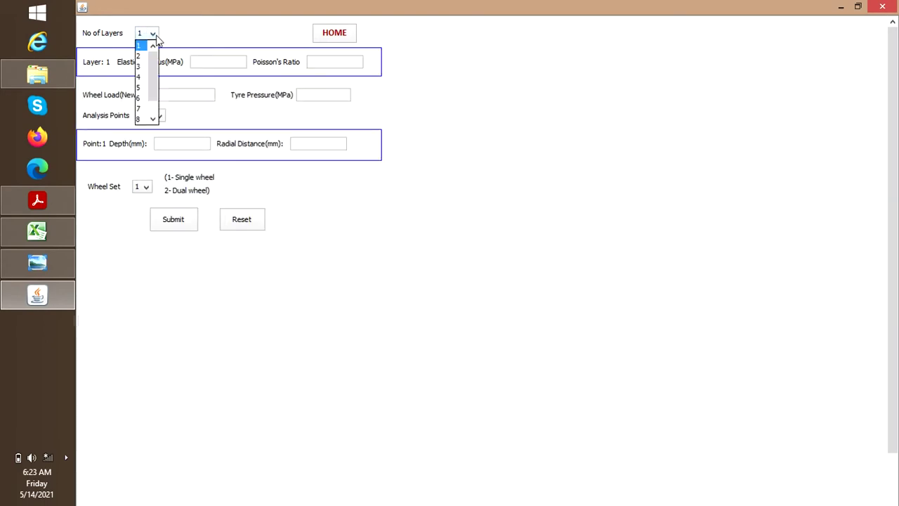
{"action": "left_click", "coordinate": [142, 66]}
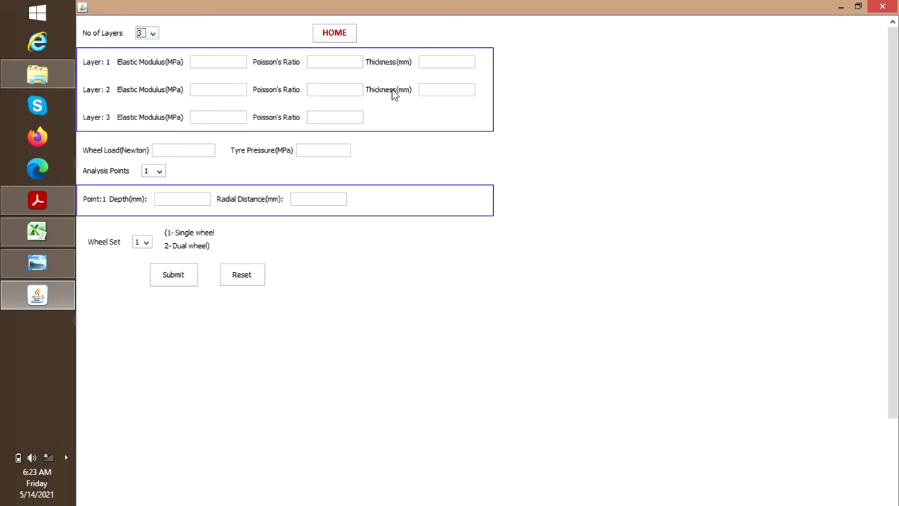
{"action": "left_click", "coordinate": [154, 39]}
{"action": "left_click", "coordinate": [143, 47]}
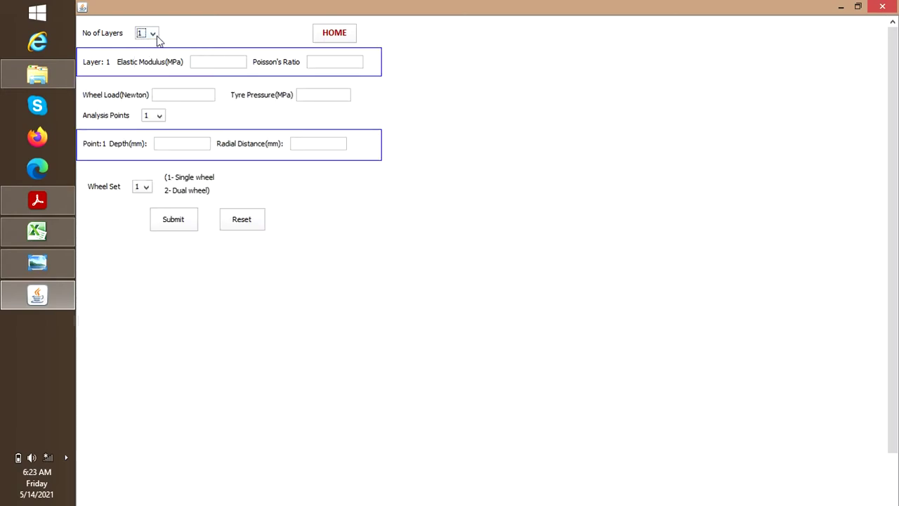
{"action": "left_click", "coordinate": [158, 39]}
{"action": "left_click", "coordinate": [143, 66]}
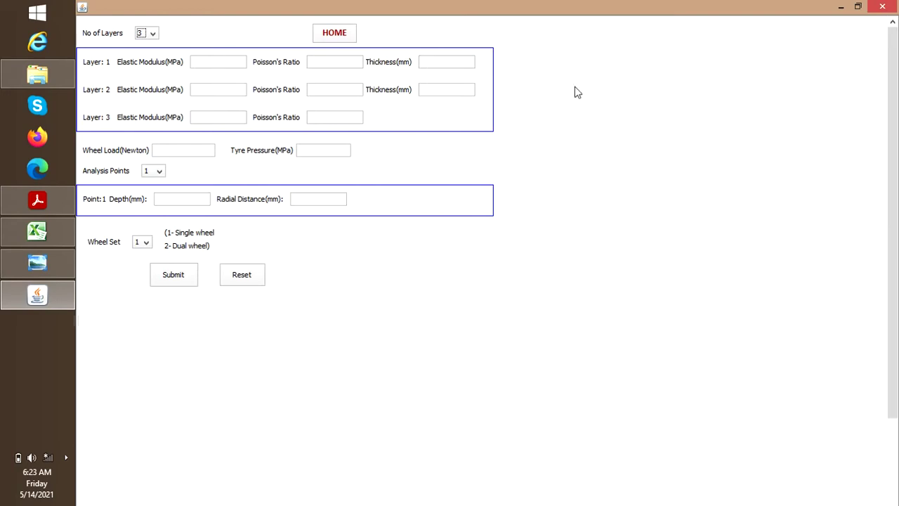
Check the cross-section drawing in Windows Photo Viewer for the layer 1 inputs and return to the IITPAVE form.
{"action": "left_click", "coordinate": [238, 62]}
{"action": "left_click", "coordinate": [19, 262]}
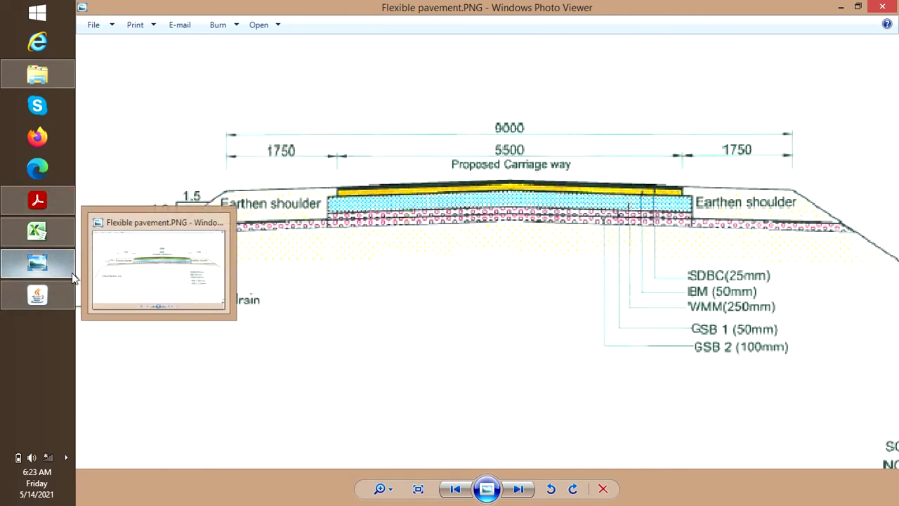
{"action": "left_click", "coordinate": [70, 295]}
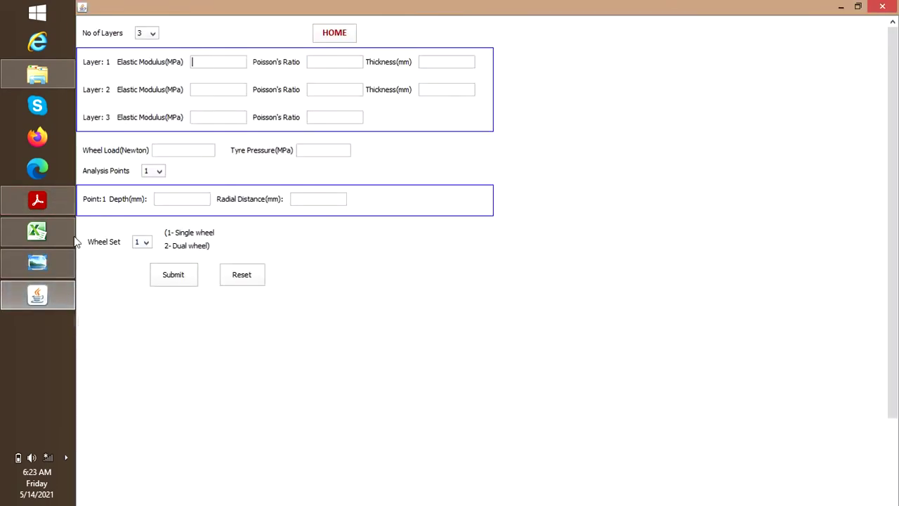
Switch to the IRC-37-2018 PDF in Adobe Acrobat Reader and examine Table 9.2 on the resilient modulus of bituminous mixes at 75% zoom.
{"action": "left_click", "coordinate": [35, 200]}
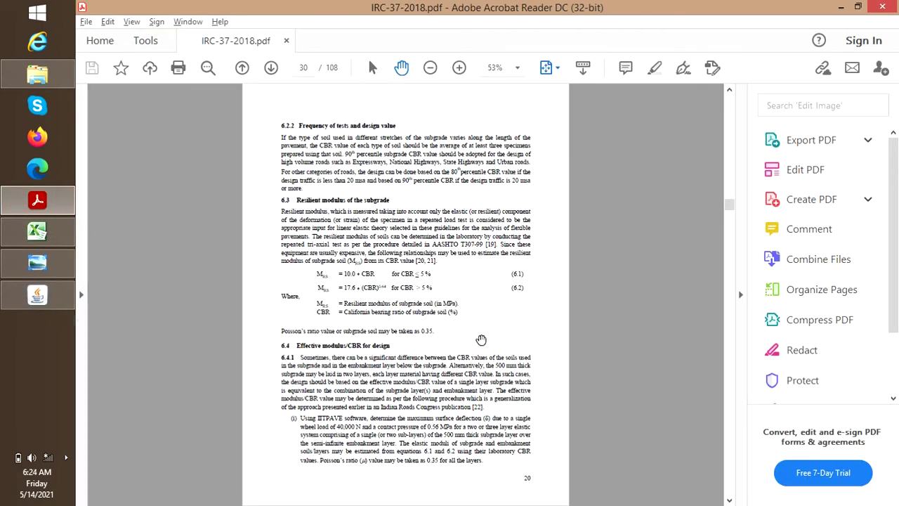
{"action": "scroll", "coordinate": [482, 341], "scroll_direction": "up", "scroll_amount": 10}
{"action": "scroll", "coordinate": [482, 309], "scroll_direction": "up", "scroll_amount": 20}
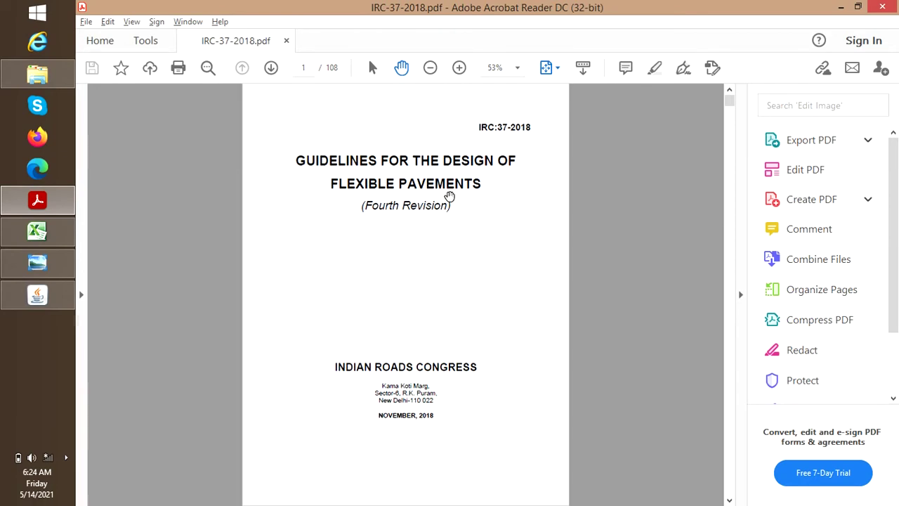
{"action": "scroll", "coordinate": [449, 195], "scroll_direction": "down", "scroll_amount": 20}
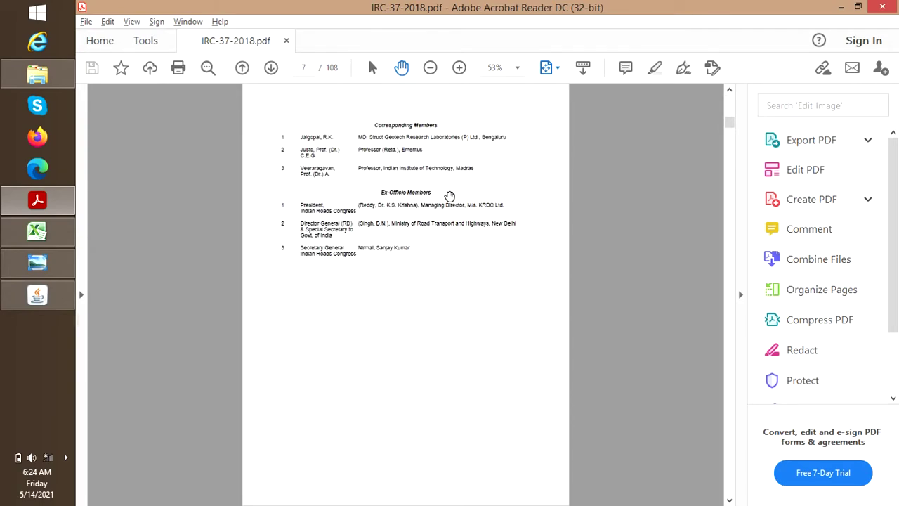
{"action": "scroll", "coordinate": [449, 195], "scroll_direction": "down", "scroll_amount": 8}
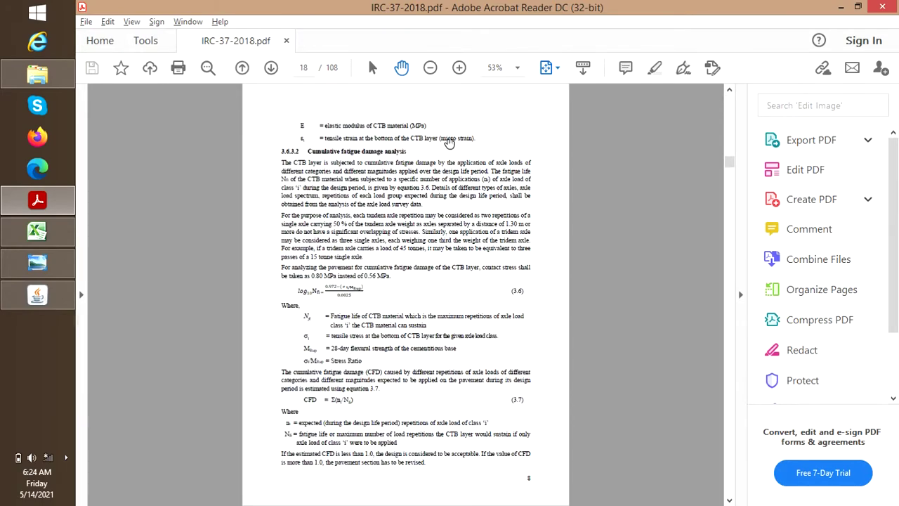
{"action": "scroll", "coordinate": [452, 156], "scroll_direction": "down", "scroll_amount": 6}
{"action": "scroll", "coordinate": [451, 156], "scroll_direction": "down", "scroll_amount": 20}
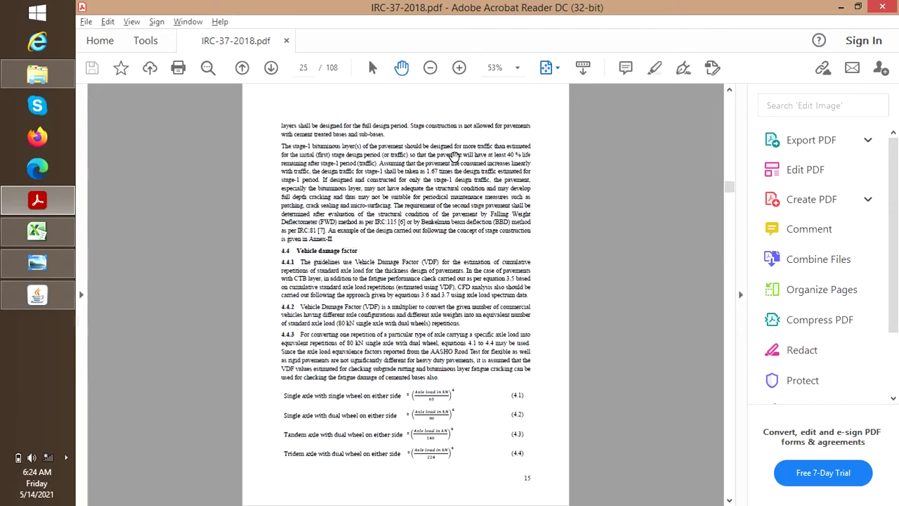
{"action": "scroll", "coordinate": [451, 161], "scroll_direction": "down", "scroll_amount": 15}
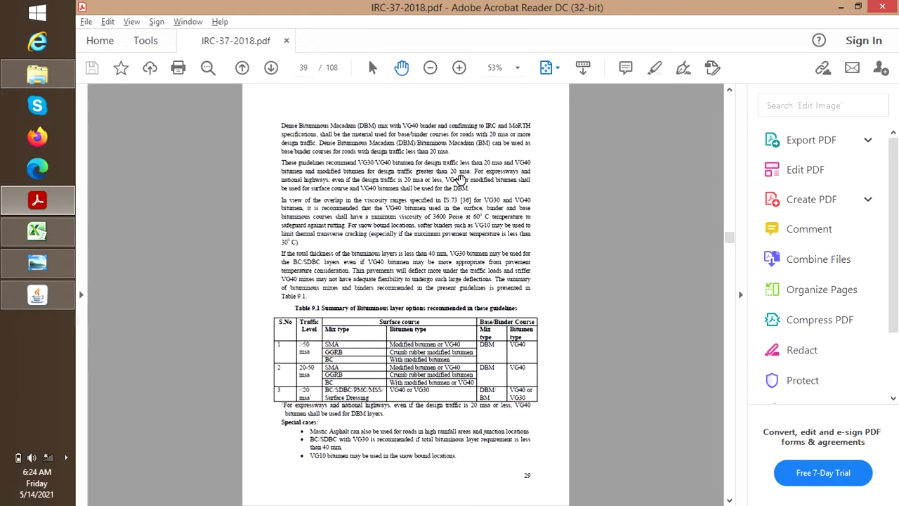
{"action": "scroll", "coordinate": [483, 243], "scroll_direction": "down", "scroll_amount": 3}
{"action": "scroll", "coordinate": [484, 237], "scroll_direction": "down", "scroll_amount": 2}
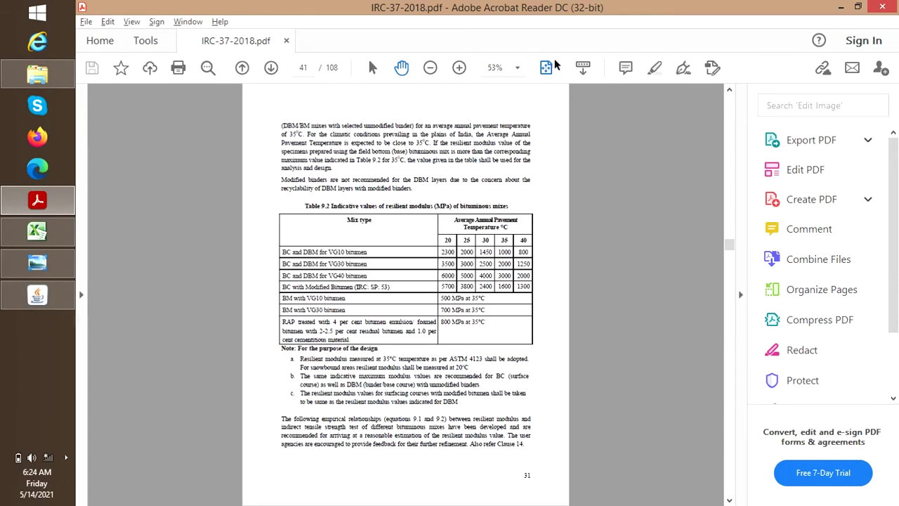
{"action": "left_click", "coordinate": [517, 70]}
{"action": "left_click", "coordinate": [554, 145]}
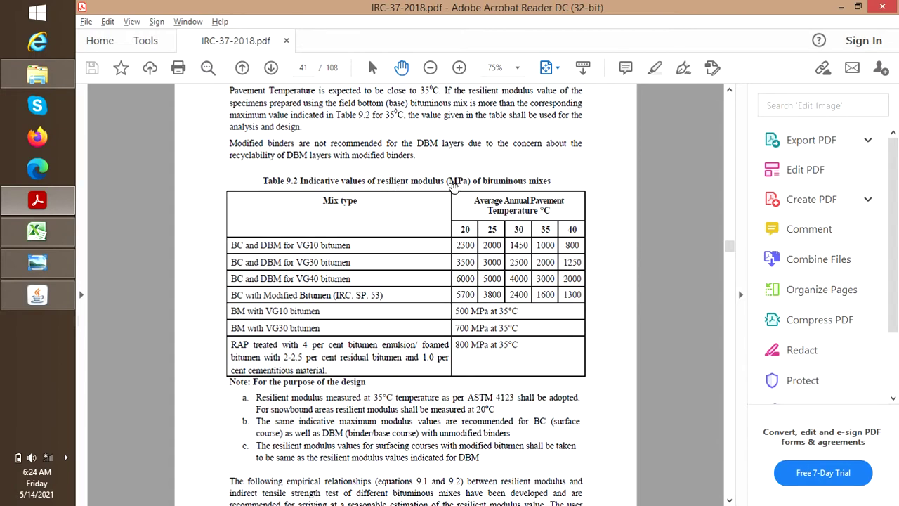
Switch to IITPAVE, recheck Table 9.2 in the PDF, and set the elastic modulus of layer 1 to 1700 MPa.
{"action": "mouse_move", "coordinate": [51, 297]}
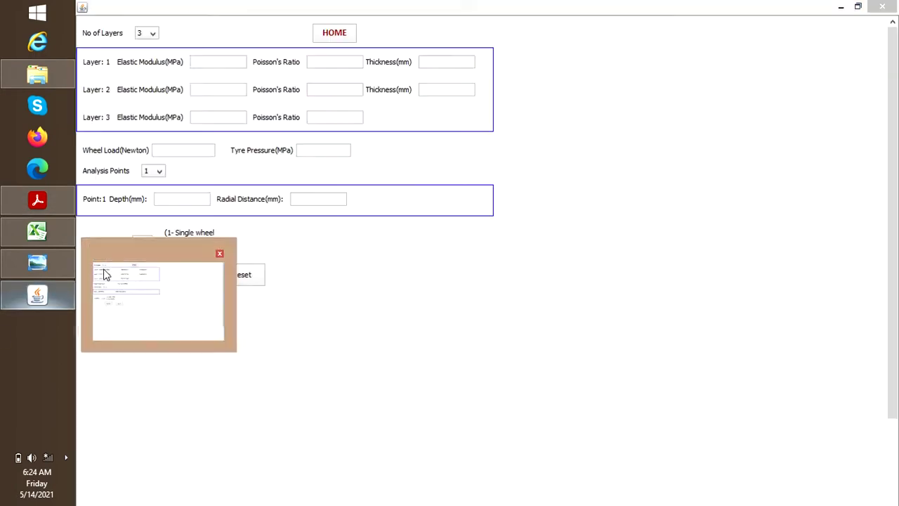
{"action": "left_click", "coordinate": [104, 273]}
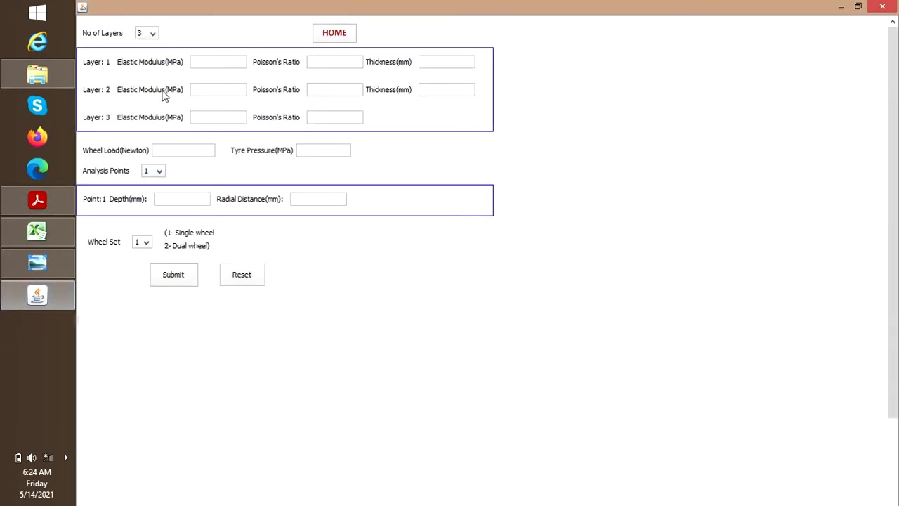
{"action": "key", "text": "alt+Tab"}
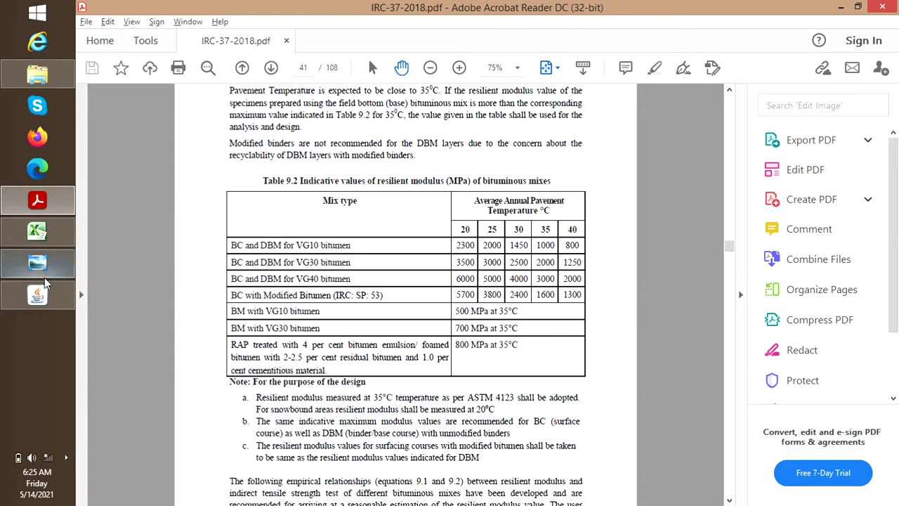
{"action": "left_click", "coordinate": [40, 295]}
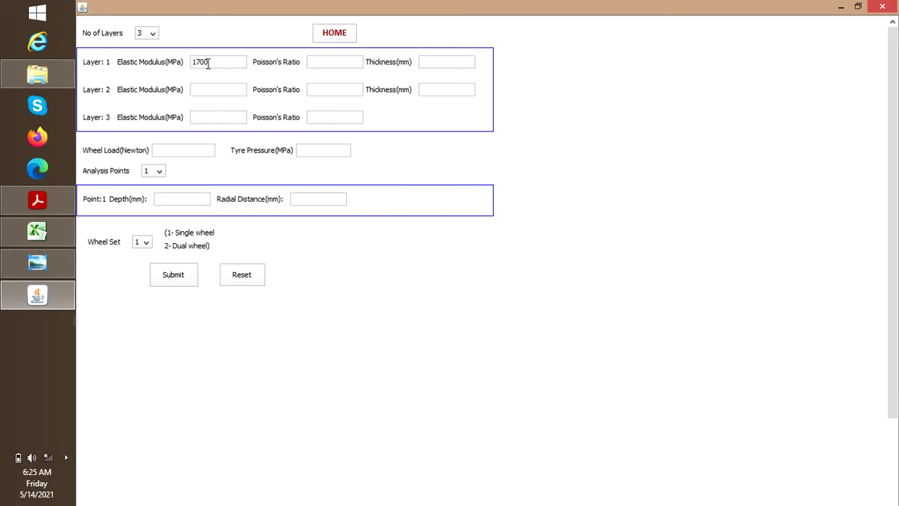
Check the cross-section drawing, then find section 7.2.3 of the IRC-37-2018 PDF and examine Equation 7.1 for the granular layer modulus at 100% zoom.
{"action": "left_click", "coordinate": [70, 267]}
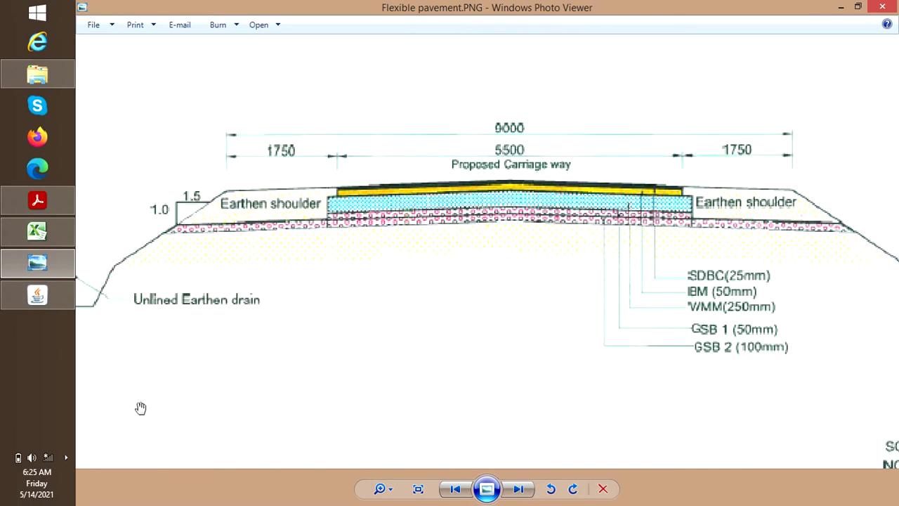
{"action": "left_click", "coordinate": [64, 306]}
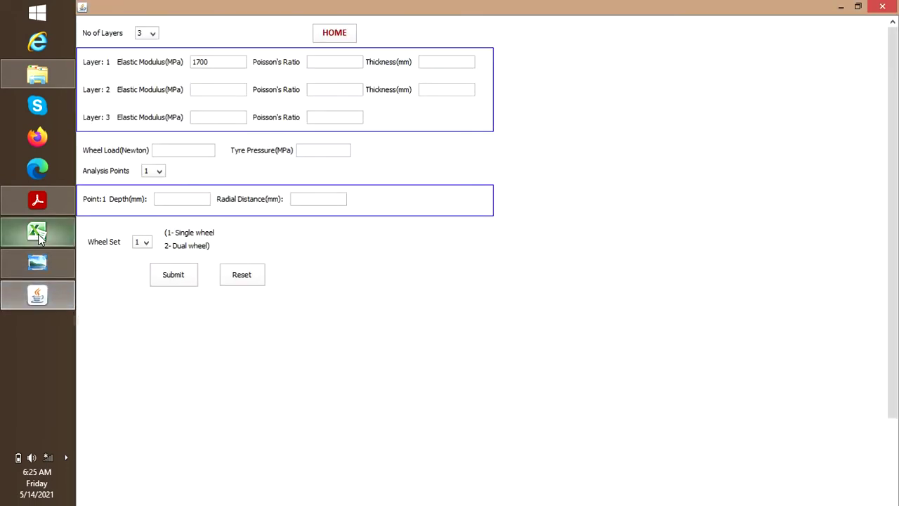
{"action": "left_click", "coordinate": [46, 204]}
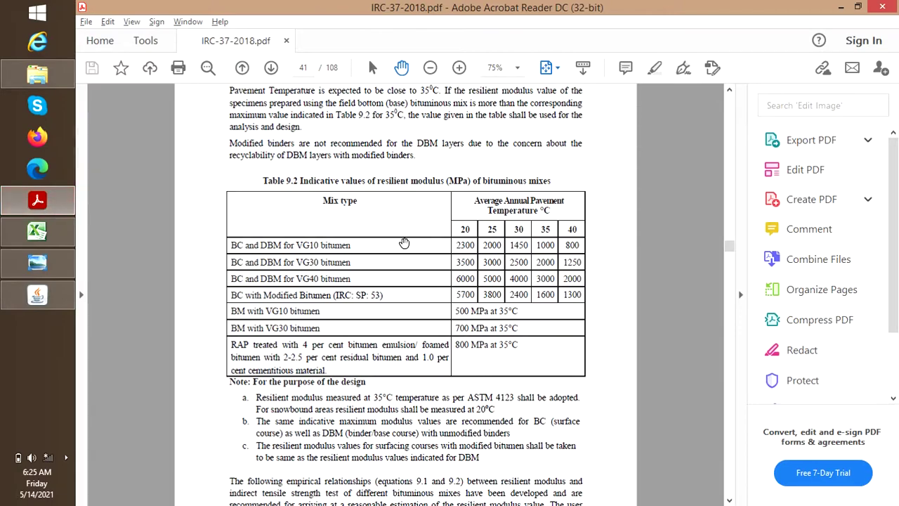
{"action": "scroll", "coordinate": [404, 243], "scroll_direction": "down", "scroll_amount": 1}
{"action": "scroll", "coordinate": [409, 245], "scroll_direction": "up", "scroll_amount": 10}
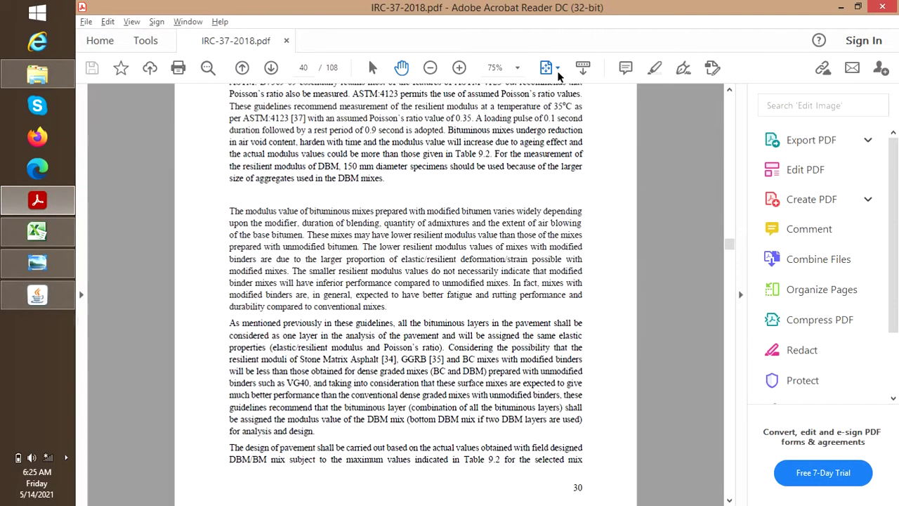
{"action": "left_click", "coordinate": [557, 68]}
{"action": "left_click", "coordinate": [590, 109]}
{"action": "scroll", "coordinate": [541, 271], "scroll_direction": "up", "scroll_amount": 3}
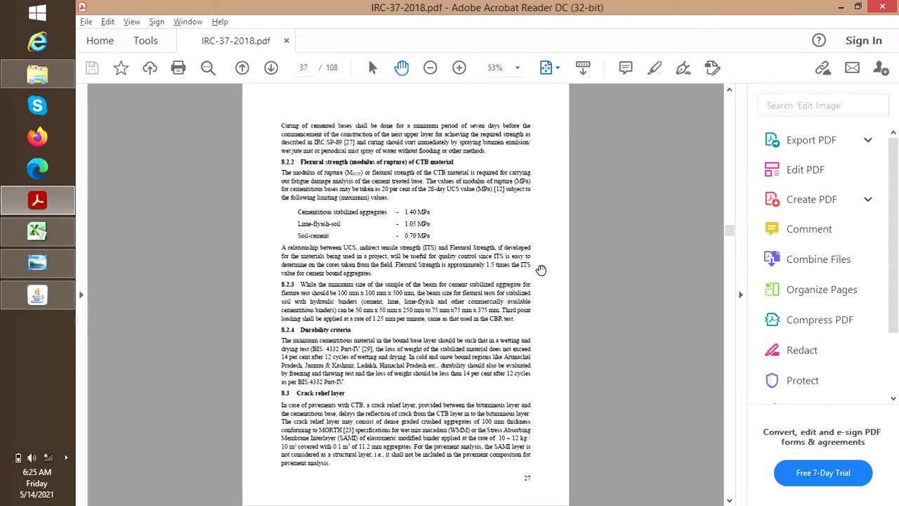
{"action": "scroll", "coordinate": [541, 270], "scroll_direction": "up", "scroll_amount": 4}
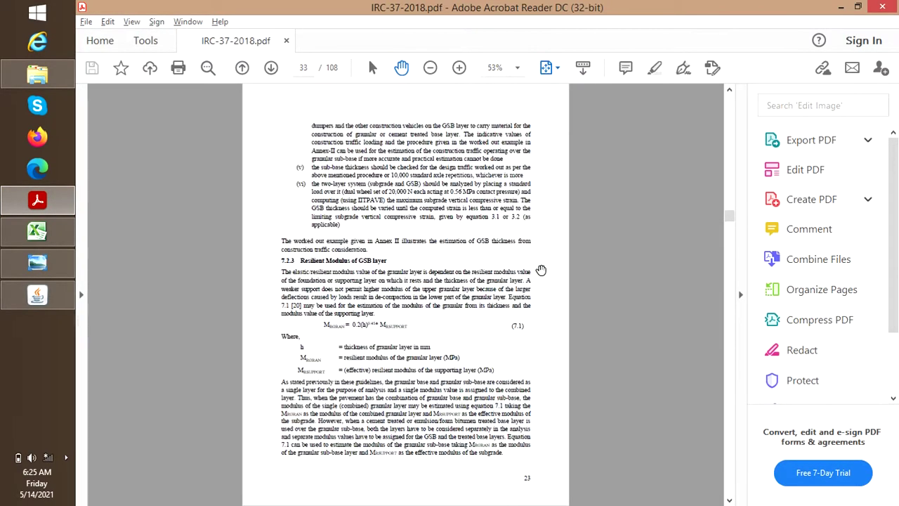
{"action": "left_click", "coordinate": [517, 68]}
{"action": "left_click", "coordinate": [568, 162]}
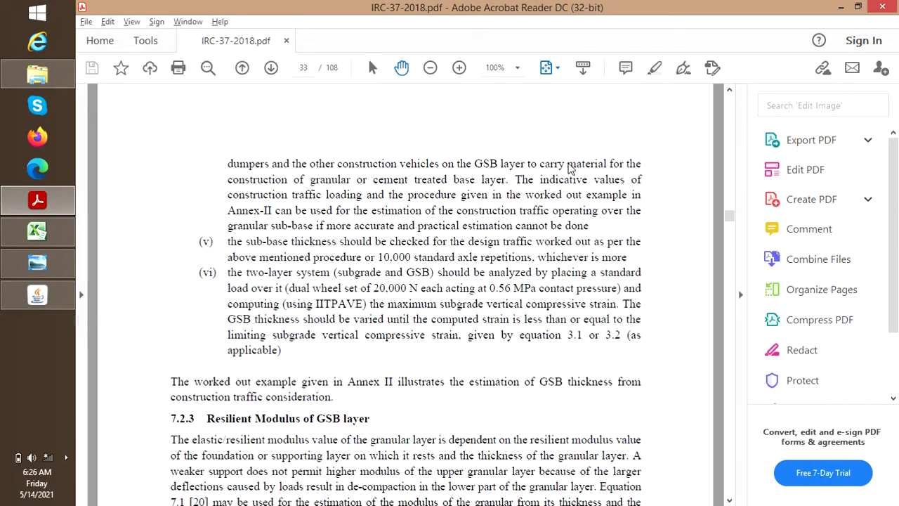
{"action": "scroll", "coordinate": [567, 162], "scroll_direction": "down", "scroll_amount": 4}
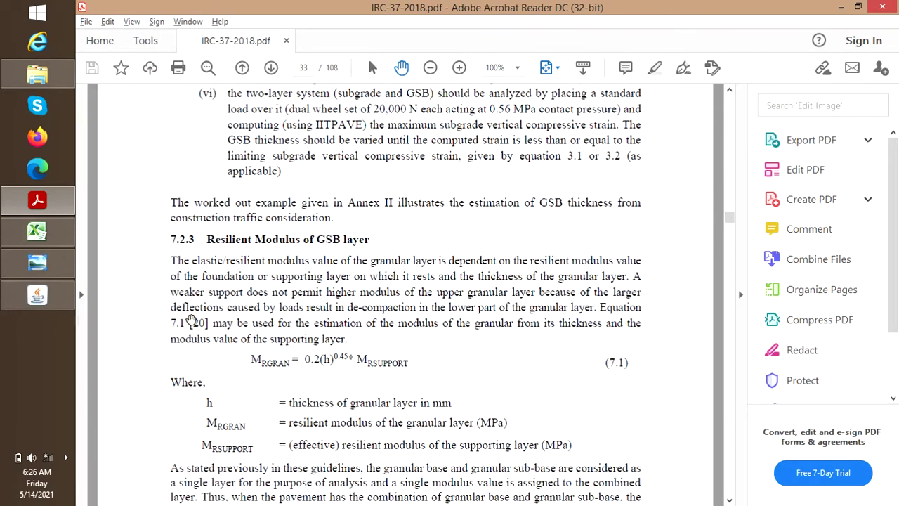
{"action": "scroll", "coordinate": [383, 279], "scroll_direction": "down", "scroll_amount": 2}
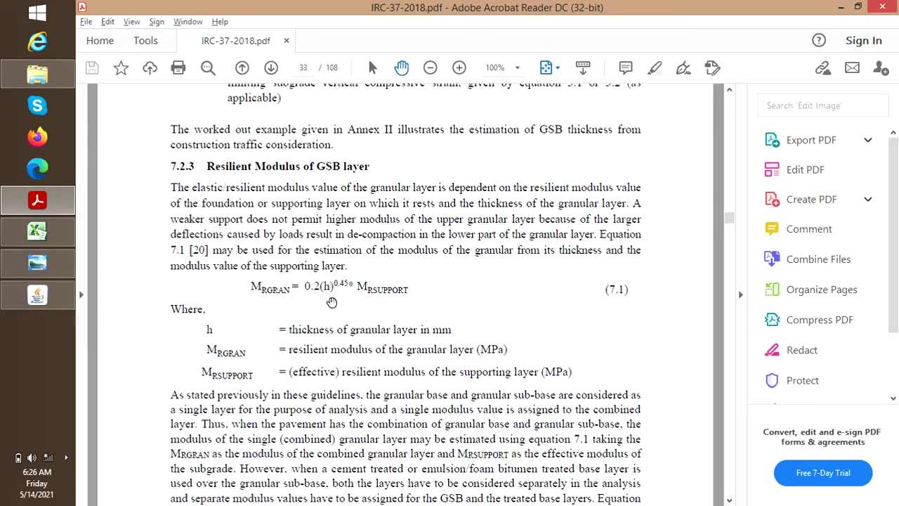
Compare the WMM and GSB thicknesses in the cross-section drawing and the IITPAVE layer inputs with Equation 7.1 in the PDF.
{"action": "left_click", "coordinate": [35, 271]}
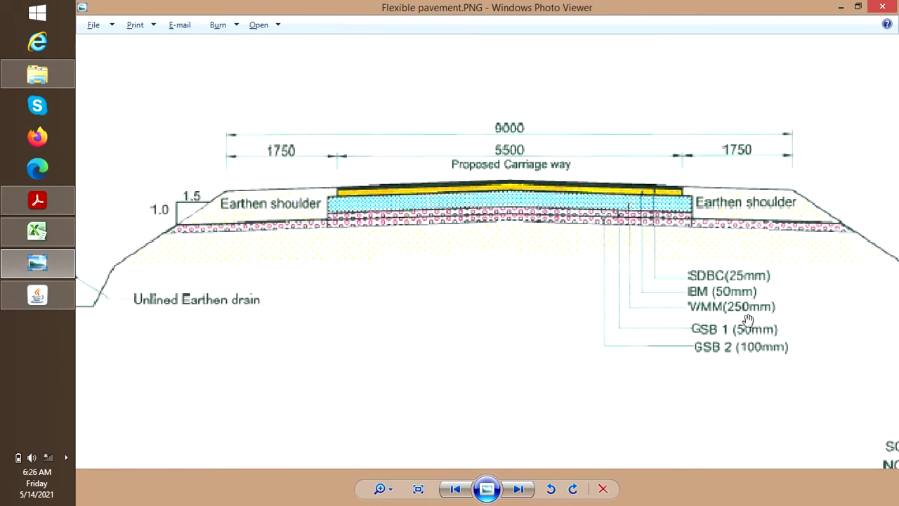
{"action": "key", "text": "alt+Tab"}
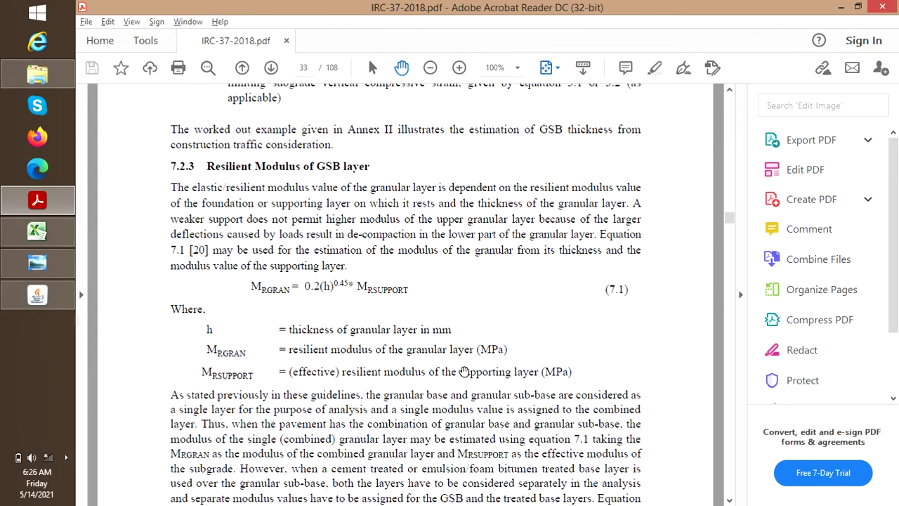
{"action": "key", "text": "alt+Tab"}
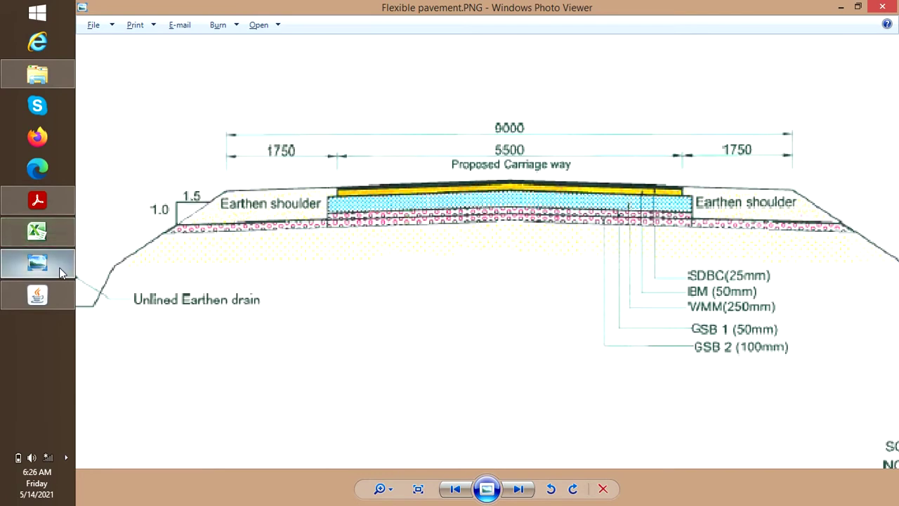
{"action": "mouse_move", "coordinate": [66, 292]}
{"action": "left_click", "coordinate": [116, 286]}
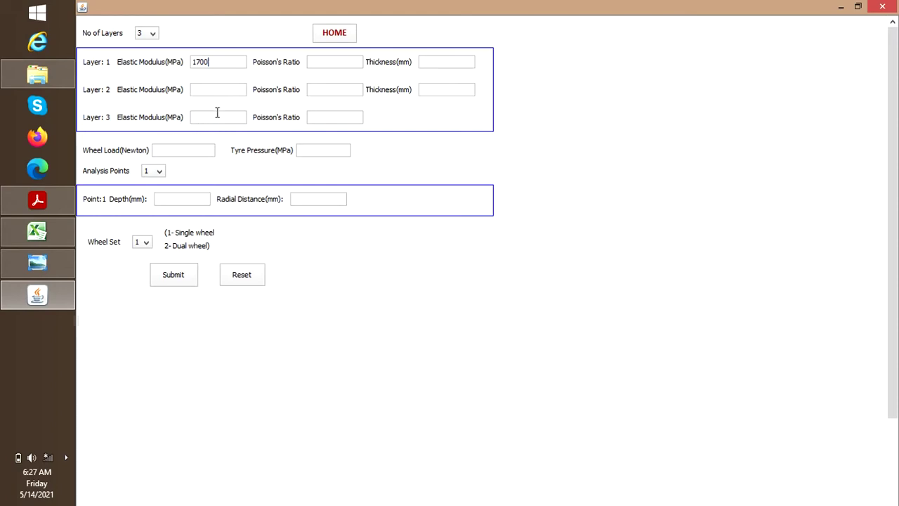
{"action": "key", "text": "alt+Tab"}
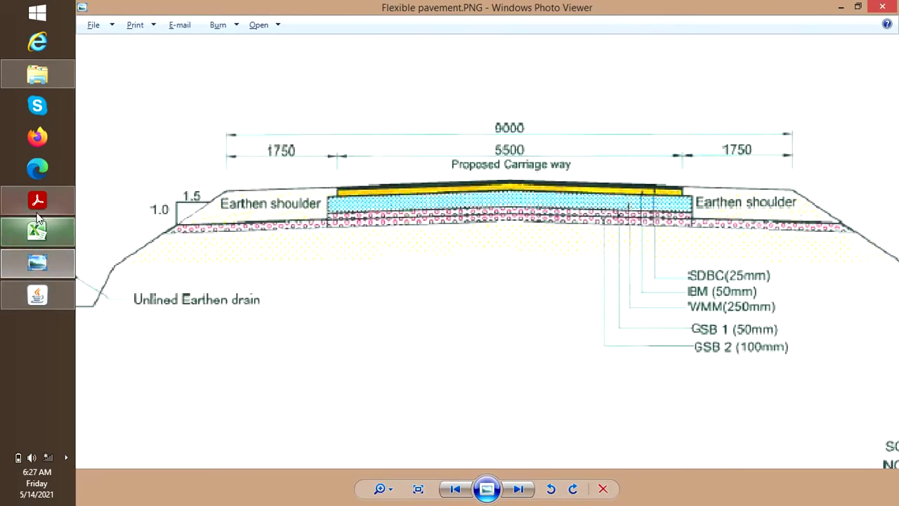
{"action": "mouse_move", "coordinate": [37, 210]}
{"action": "left_click", "coordinate": [162, 205]}
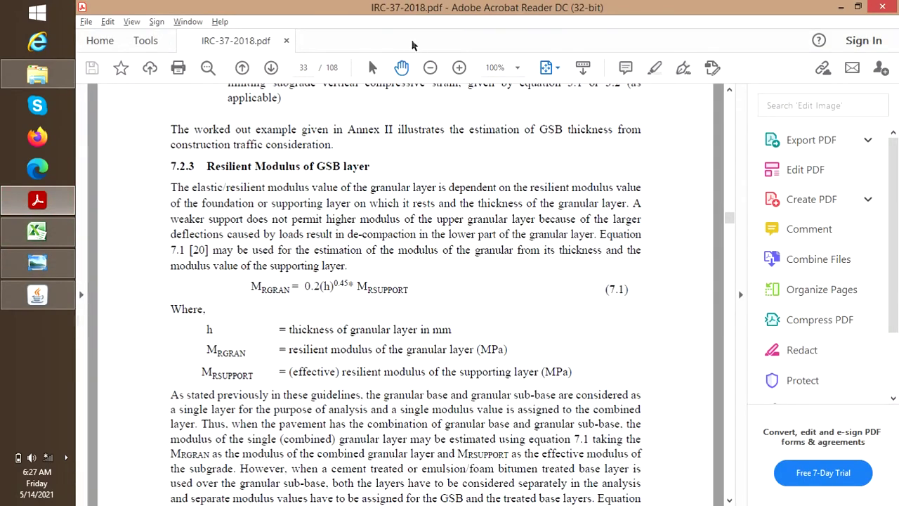
{"action": "scroll", "coordinate": [290, 211], "scroll_direction": "down", "scroll_amount": 1}
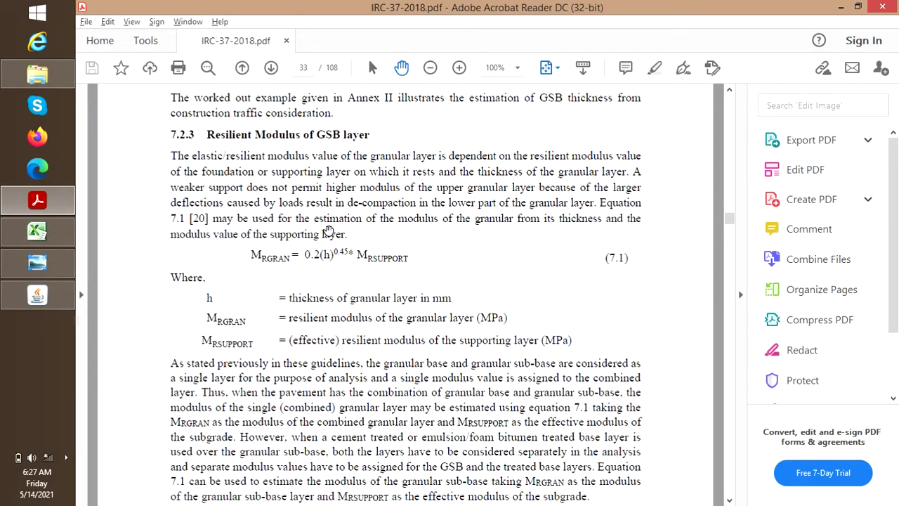
Find section 6.3 of the IRC-37-2018 PDF and examine subgrade resilient modulus Equations 6.1 and 6.2 at 75% zoom.
{"action": "left_click", "coordinate": [516, 67]}
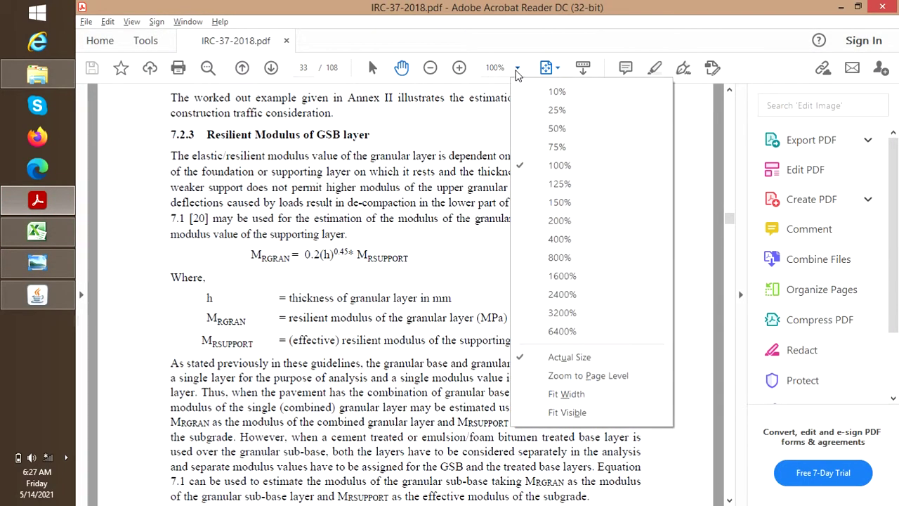
{"action": "left_click", "coordinate": [561, 149]}
{"action": "left_click", "coordinate": [548, 67]}
{"action": "left_click", "coordinate": [604, 106]}
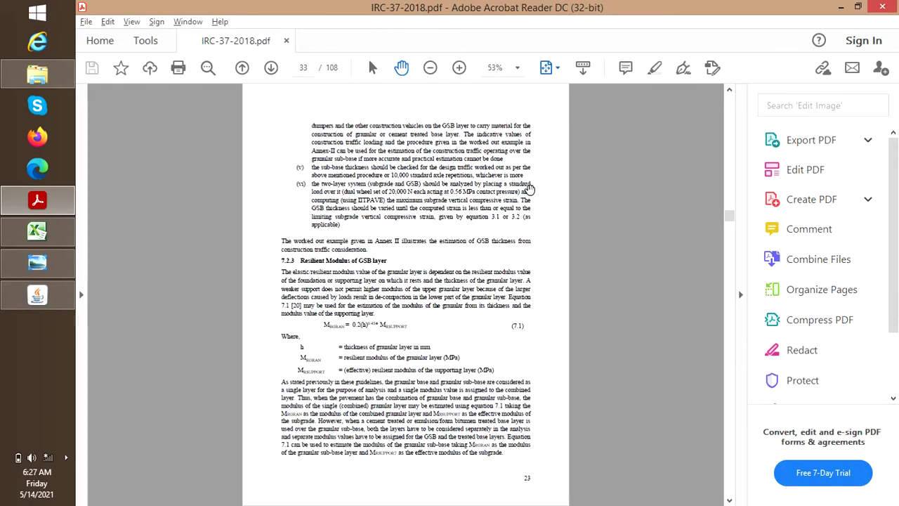
{"action": "scroll", "coordinate": [469, 239], "scroll_direction": "up", "scroll_amount": 5}
{"action": "scroll", "coordinate": [469, 239], "scroll_direction": "down", "scroll_amount": 3}
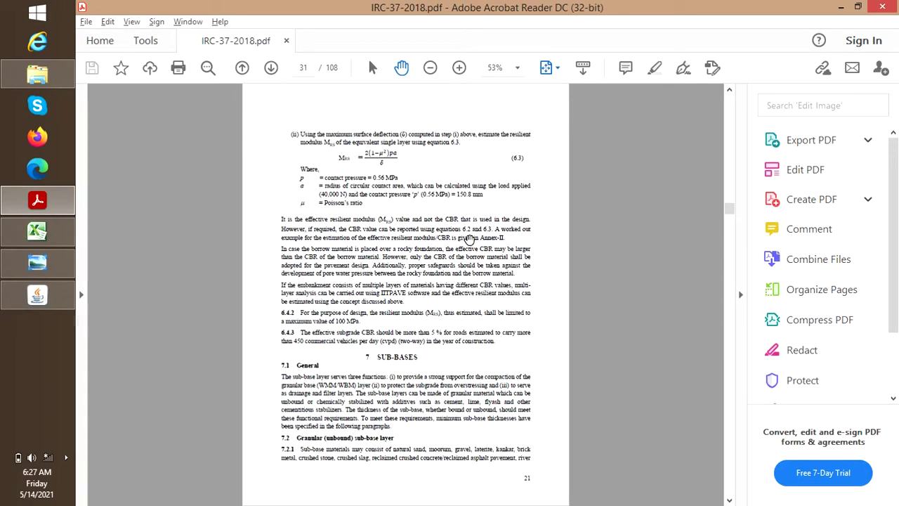
{"action": "scroll", "coordinate": [483, 160], "scroll_direction": "down", "scroll_amount": 5}
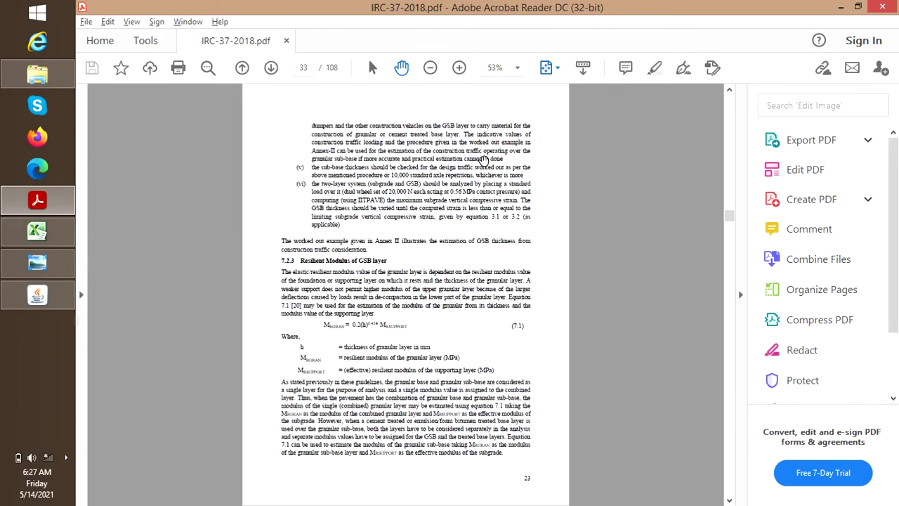
{"action": "scroll", "coordinate": [483, 160], "scroll_direction": "up", "scroll_amount": 6}
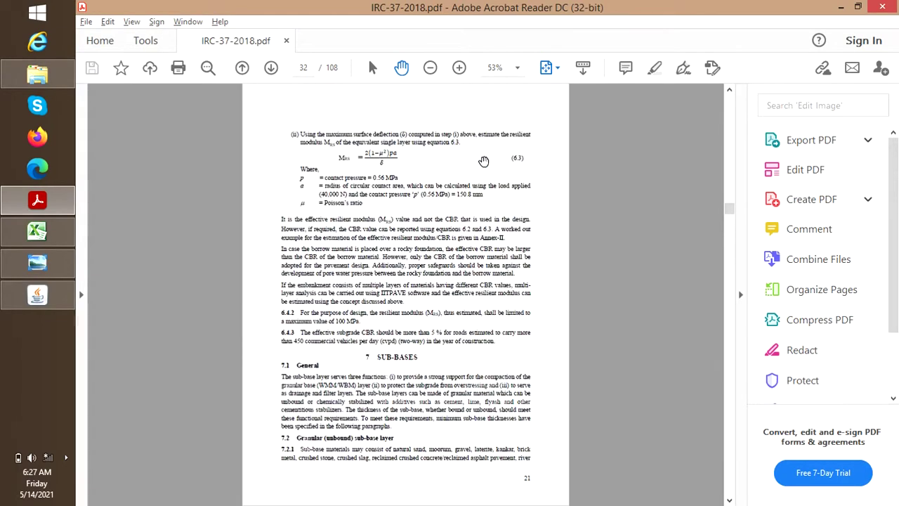
{"action": "left_click", "coordinate": [556, 67]}
{"action": "left_click", "coordinate": [576, 109]}
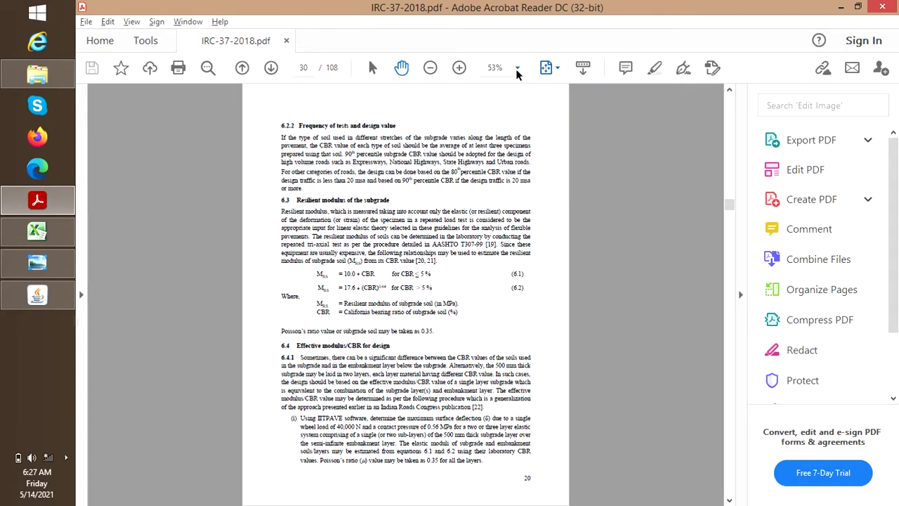
{"action": "left_click", "coordinate": [517, 67]}
{"action": "left_click", "coordinate": [551, 154]}
{"action": "scroll", "coordinate": [406, 250], "scroll_direction": "down", "scroll_amount": 2}
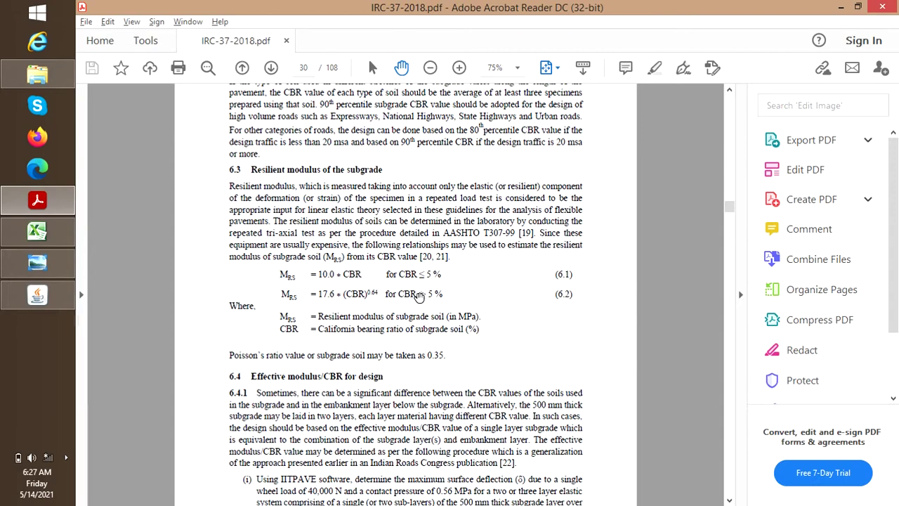
Compare the subgrade modulus calculation in the Flexible Pavement workbook with Equations 6.1 and 6.2 in the PDF, then recheck the cross-section drawing.
{"action": "mouse_move", "coordinate": [32, 239]}
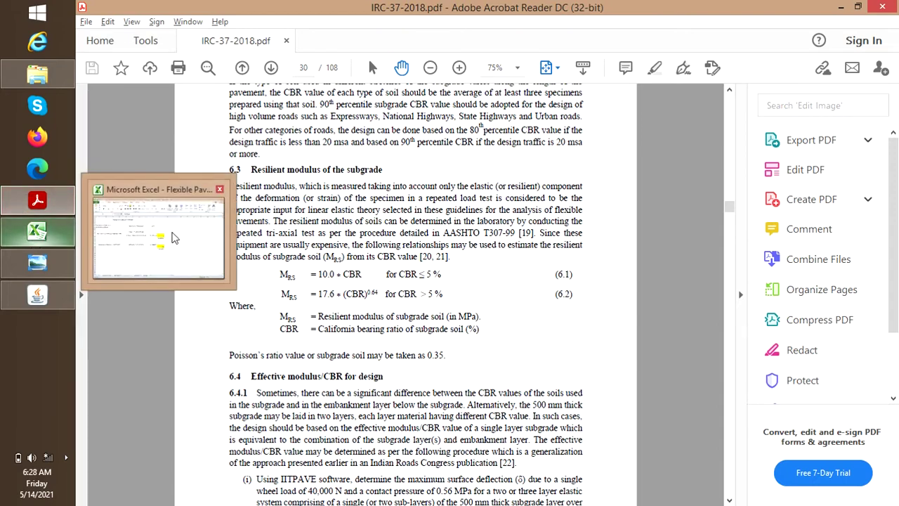
{"action": "left_click", "coordinate": [218, 235]}
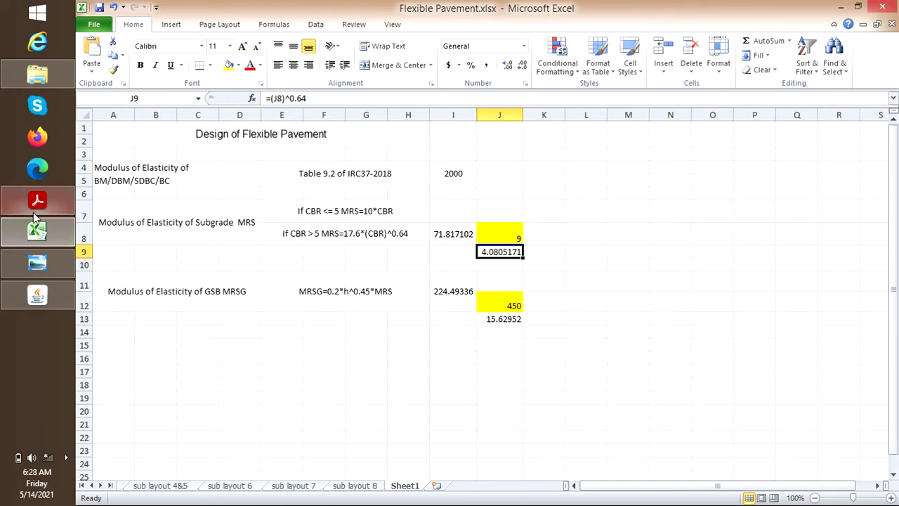
{"action": "mouse_move", "coordinate": [38, 202]}
{"action": "left_click", "coordinate": [131, 200]}
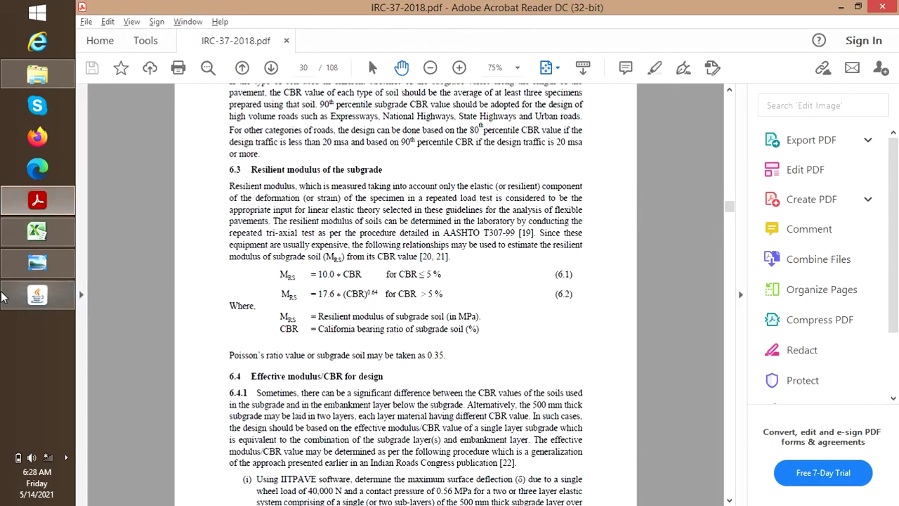
{"action": "left_click", "coordinate": [37, 262]}
{"action": "scroll", "coordinate": [553, 204], "scroll_direction": "down", "scroll_amount": 2}
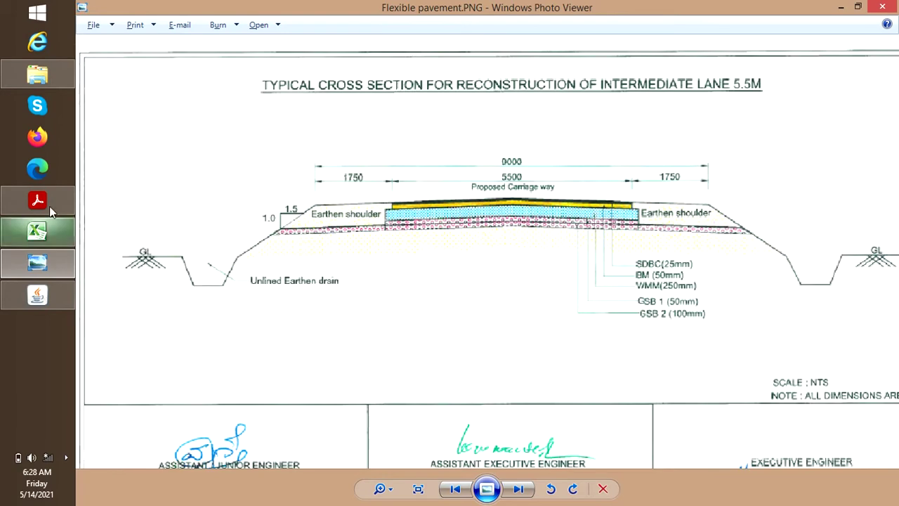
Switch to the Excel workbook and try entering 9 as the subgrade CBR in cell J8.
{"action": "left_click", "coordinate": [41, 240]}
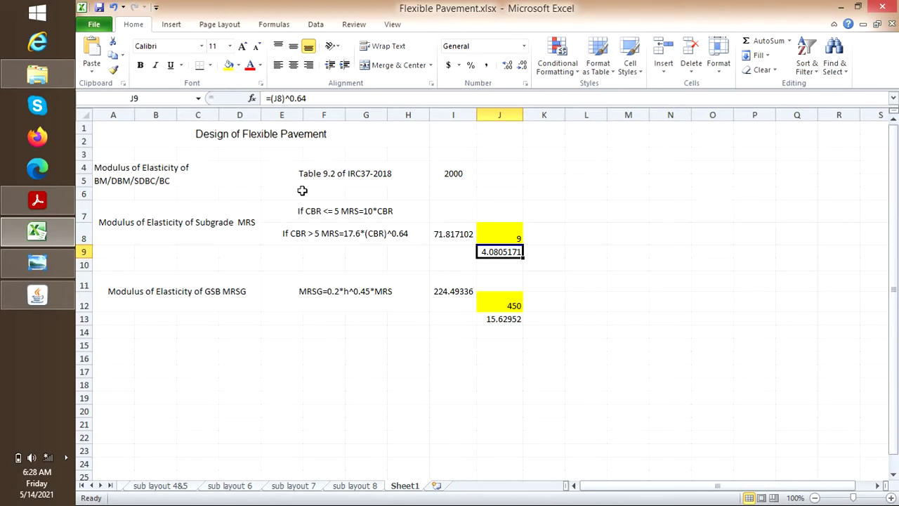
{"action": "left_click", "coordinate": [479, 237]}
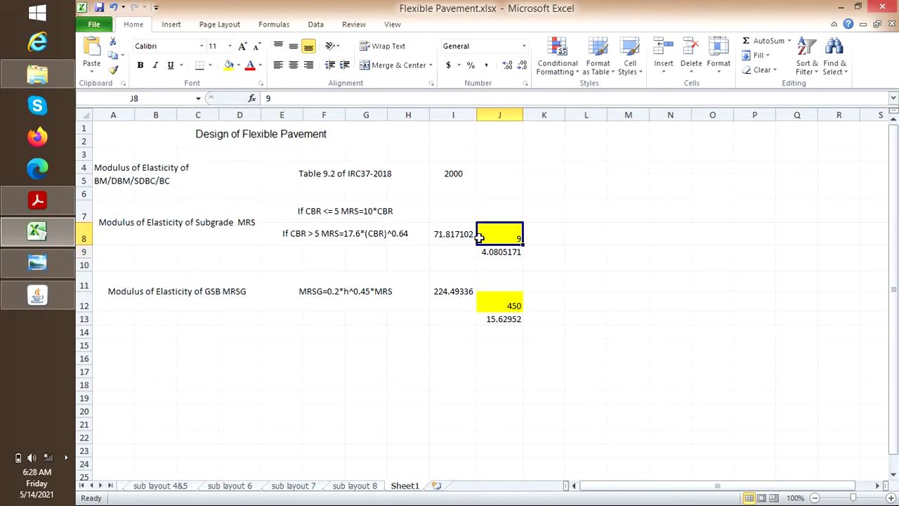
{"action": "type", "text": "9"}
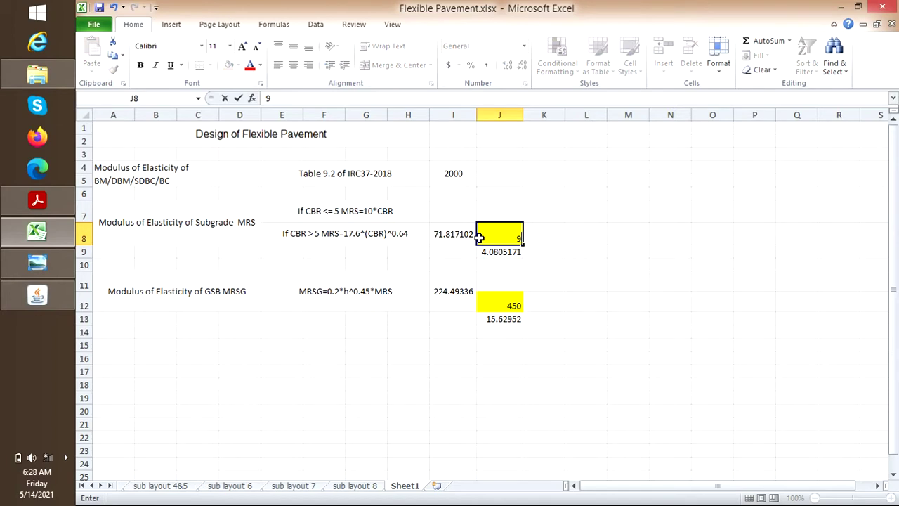
{"action": "key", "text": "Escape"}
{"action": "left_click", "coordinate": [687, 296]}
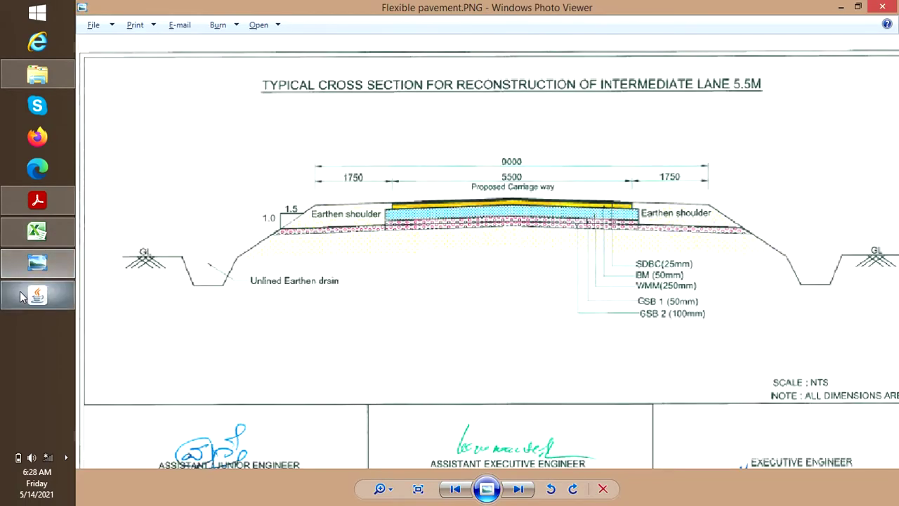
Switch to IITPAVE and set the elastic modulus of layer 3 to 71.81 MPa, taken from the workbook's subgrade calculation.
{"action": "left_click", "coordinate": [20, 291]}
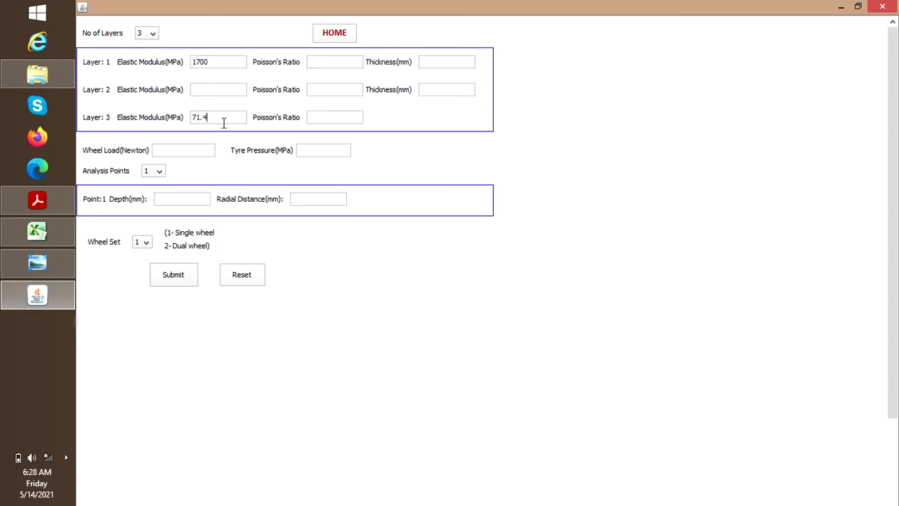
{"action": "key", "text": "alt+Tab"}
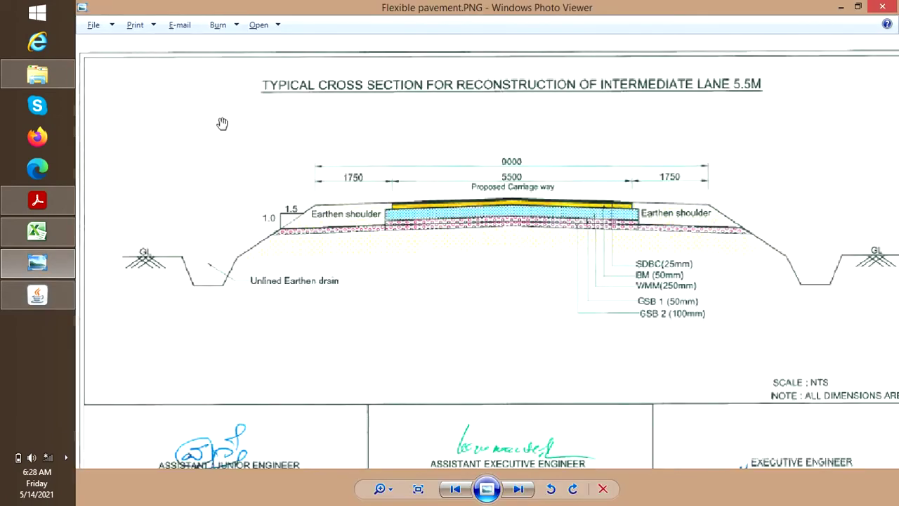
{"action": "key", "text": "alt+Tab"}
{"action": "left_click", "coordinate": [45, 233]}
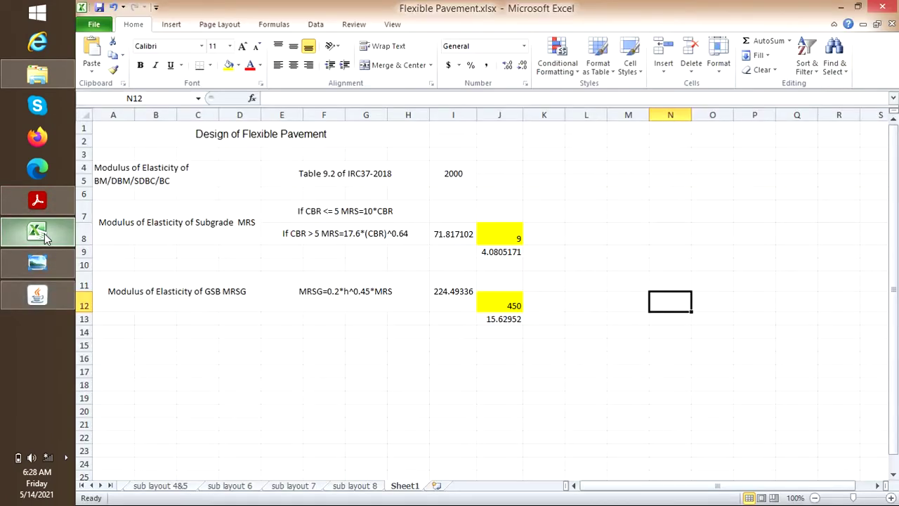
Compare the workbook's CBR input in cell J8 and its subgrade modulus formula with Equation 6.2 in the PDF.
{"action": "left_click", "coordinate": [44, 233]}
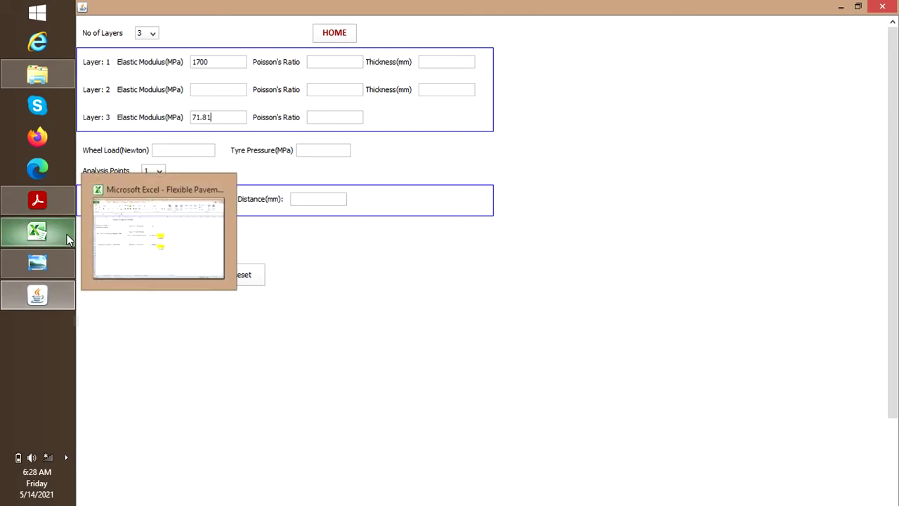
{"action": "left_click", "coordinate": [133, 231]}
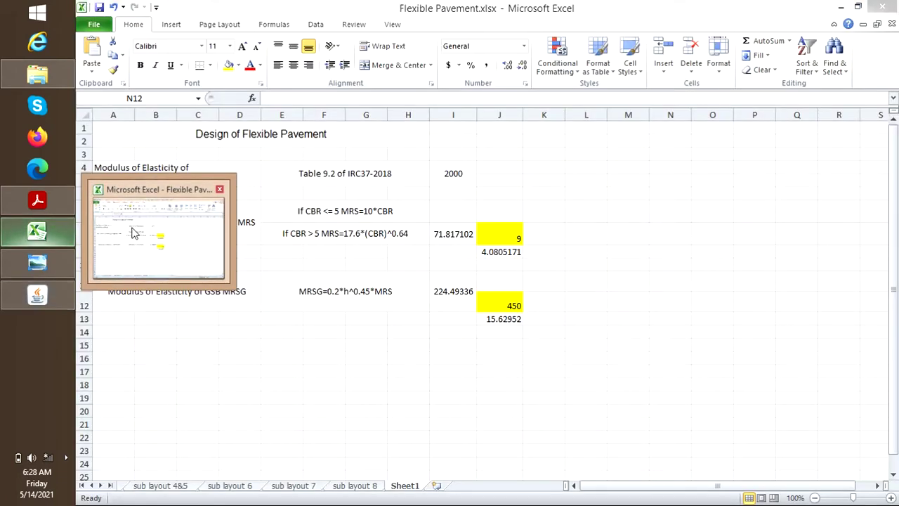
{"action": "left_click", "coordinate": [511, 239]}
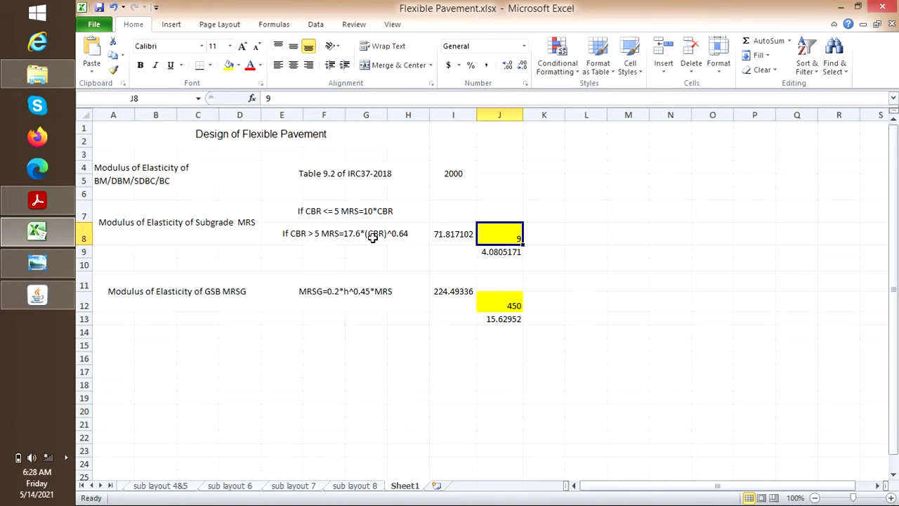
{"action": "mouse_move", "coordinate": [35, 207]}
{"action": "left_click", "coordinate": [200, 193]}
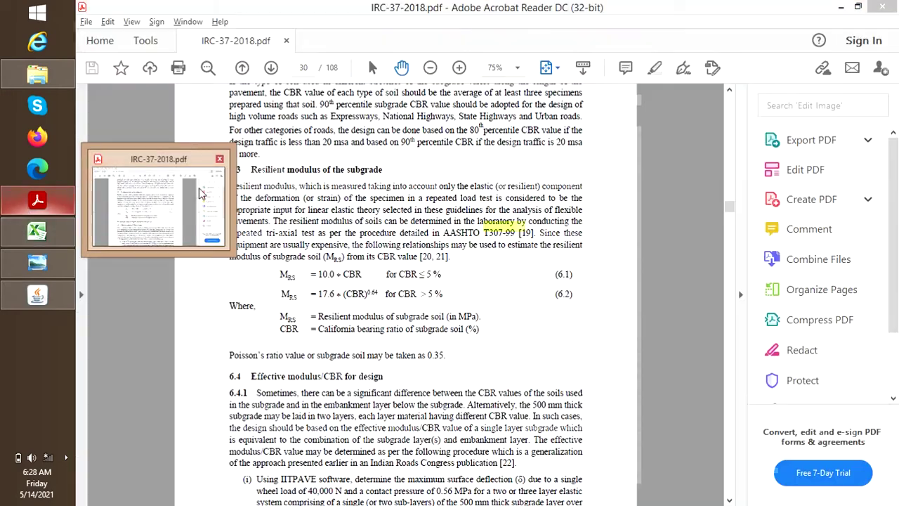
{"action": "key", "text": "alt+Tab"}
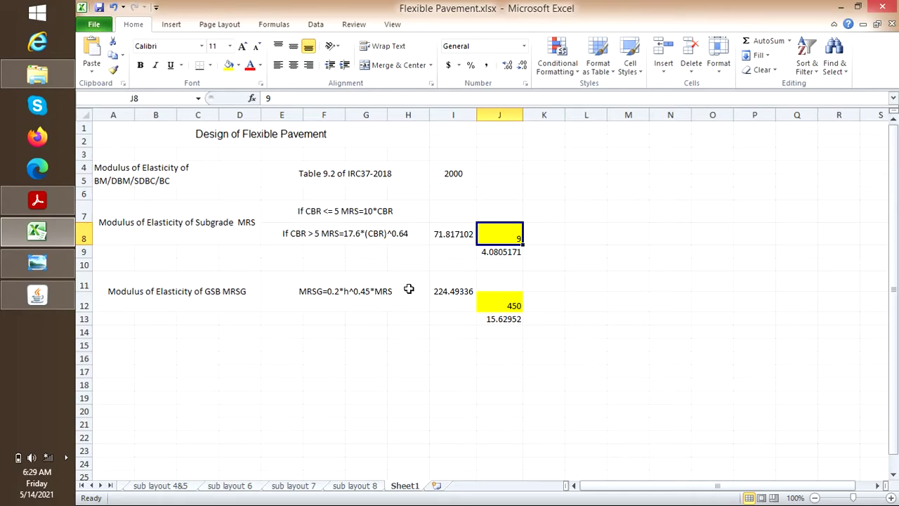
Look through the IRC-37-2018 PDF from page 23 in full-page view to find section 7.2.3 on the resilient modulus of the GSB layer.
{"action": "key", "text": "alt+Tab"}
{"action": "scroll", "coordinate": [480, 301], "scroll_direction": "down", "scroll_amount": 2}
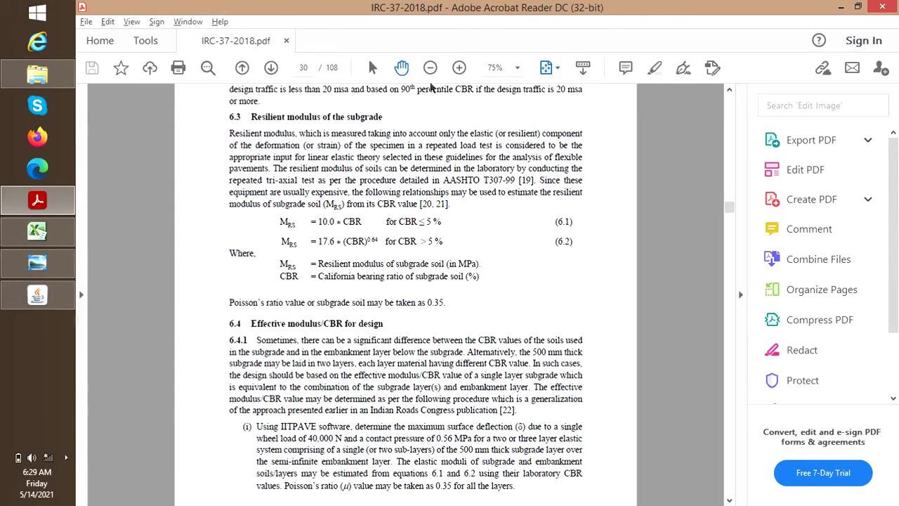
{"action": "left_click", "coordinate": [313, 67]}
{"action": "type", "text": "23"}
{"action": "key", "text": "Return"}
{"action": "scroll", "coordinate": [432, 228], "scroll_direction": "down", "scroll_amount": 4}
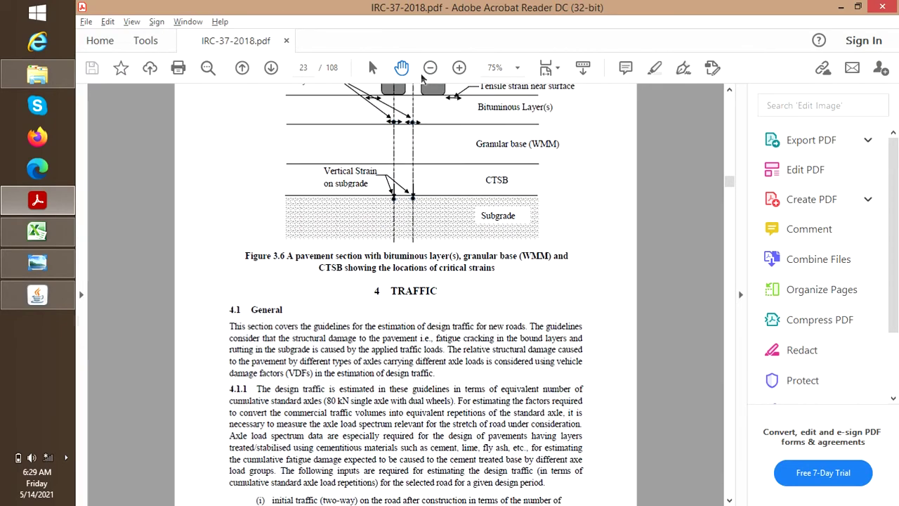
{"action": "left_click", "coordinate": [518, 67]}
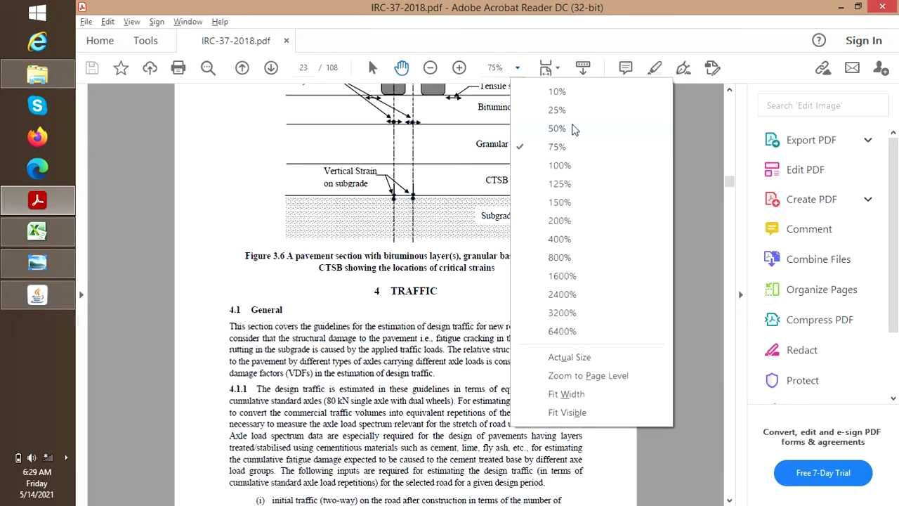
{"action": "left_click", "coordinate": [557, 68]}
{"action": "left_click", "coordinate": [608, 109]}
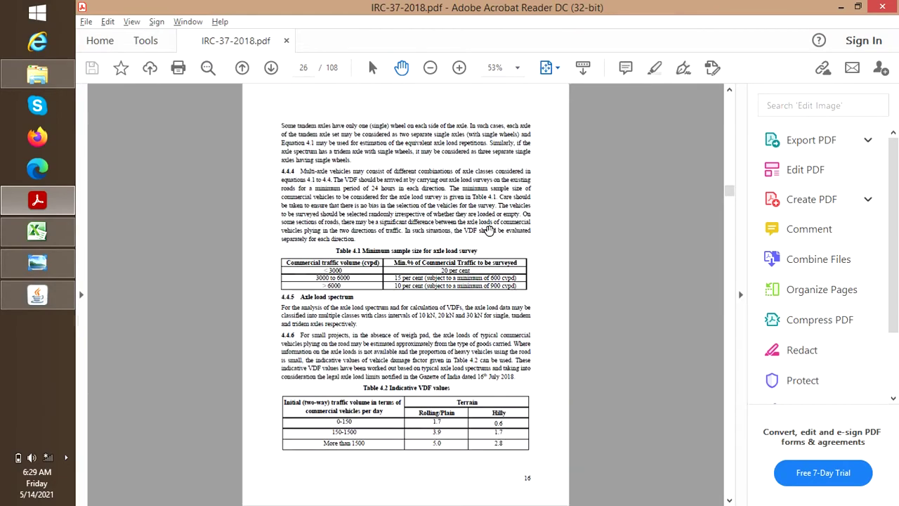
{"action": "scroll", "coordinate": [487, 228], "scroll_direction": "down", "scroll_amount": 6}
{"action": "scroll", "coordinate": [486, 232], "scroll_direction": "down", "scroll_amount": 5}
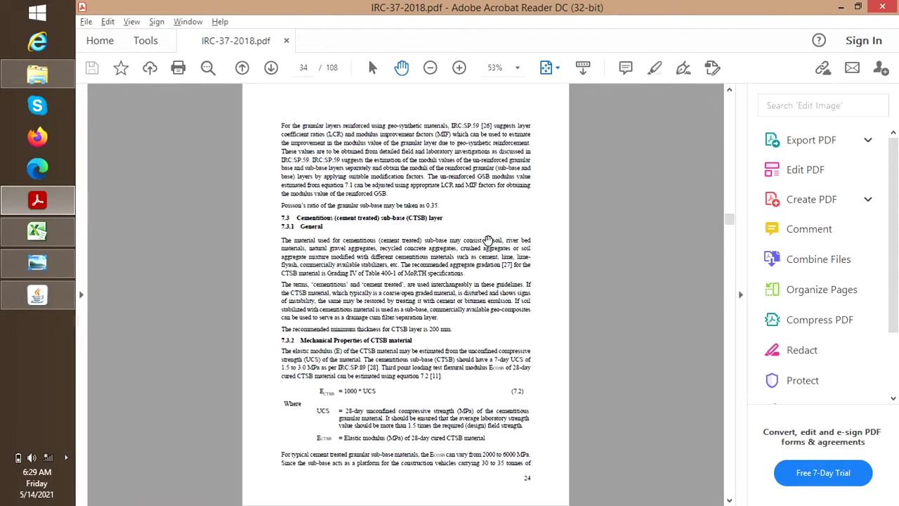
{"action": "scroll", "coordinate": [487, 238], "scroll_direction": "up", "scroll_amount": 9}
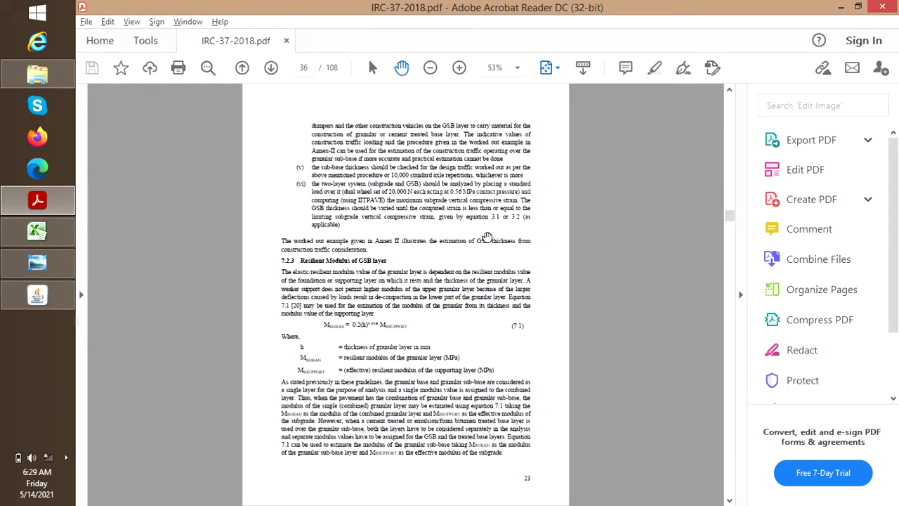
{"action": "scroll", "coordinate": [487, 236], "scroll_direction": "up", "scroll_amount": 4}
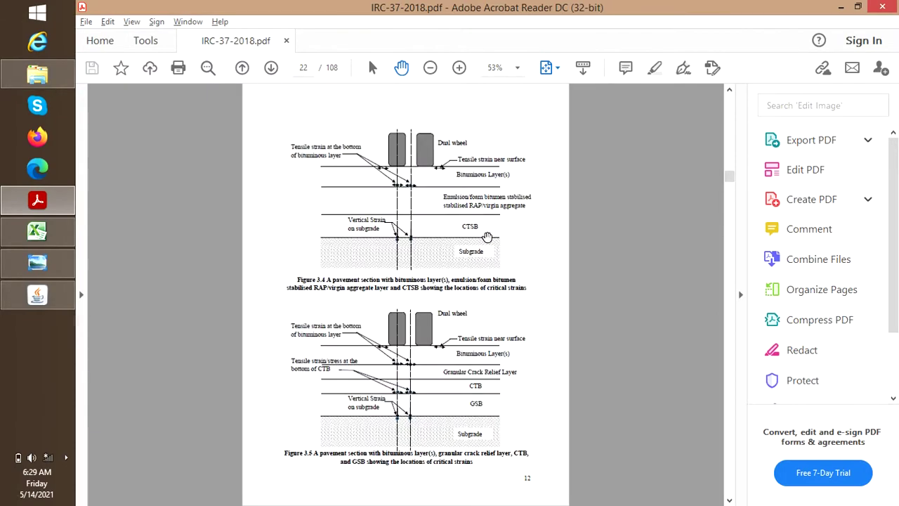
{"action": "scroll", "coordinate": [487, 237], "scroll_direction": "down", "scroll_amount": 10}
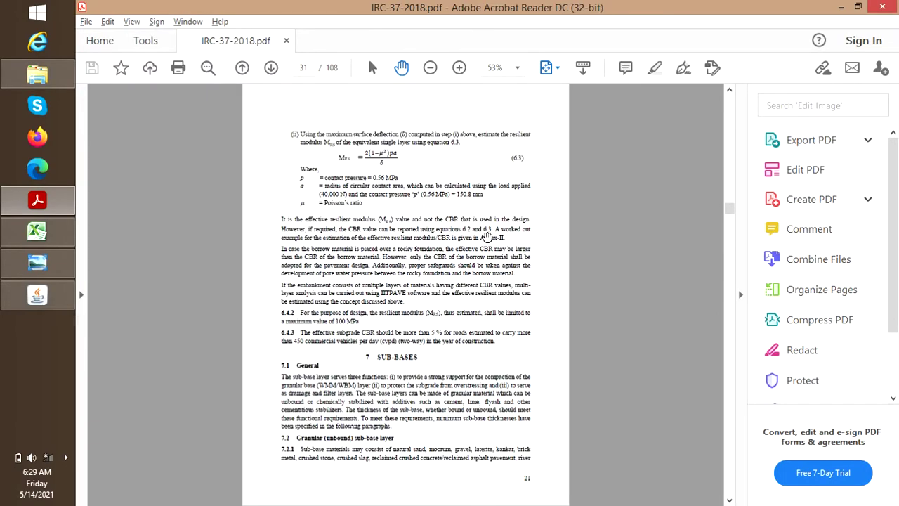
{"action": "scroll", "coordinate": [487, 237], "scroll_direction": "down", "scroll_amount": 1}
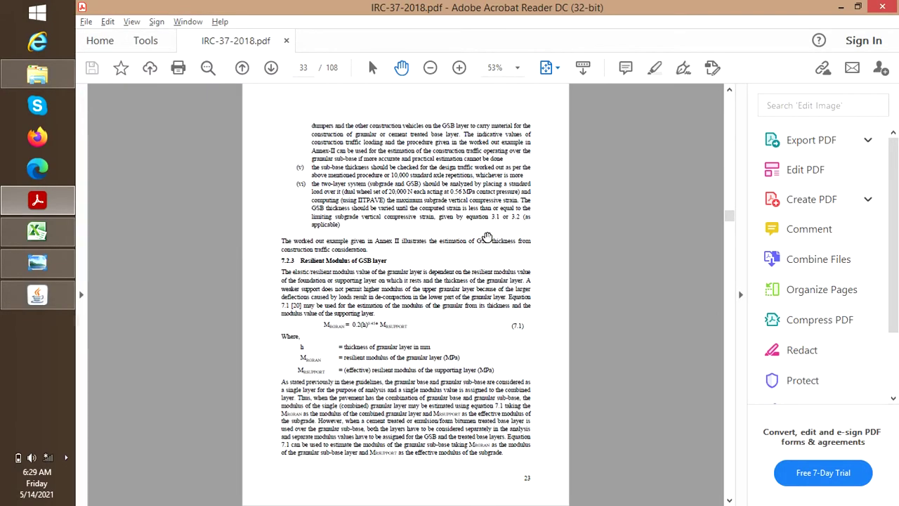
{"action": "scroll", "coordinate": [487, 237], "scroll_direction": "down", "scroll_amount": 5}
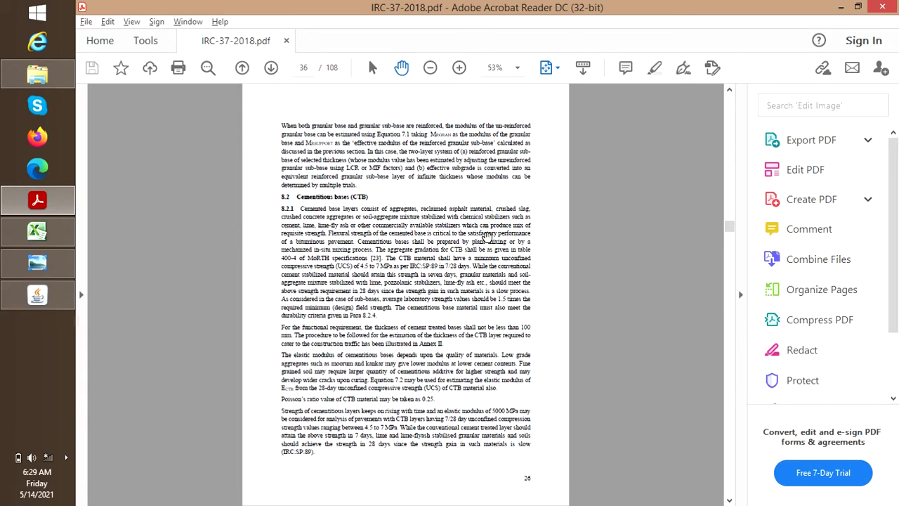
{"action": "scroll", "coordinate": [487, 236], "scroll_direction": "down", "scroll_amount": 2}
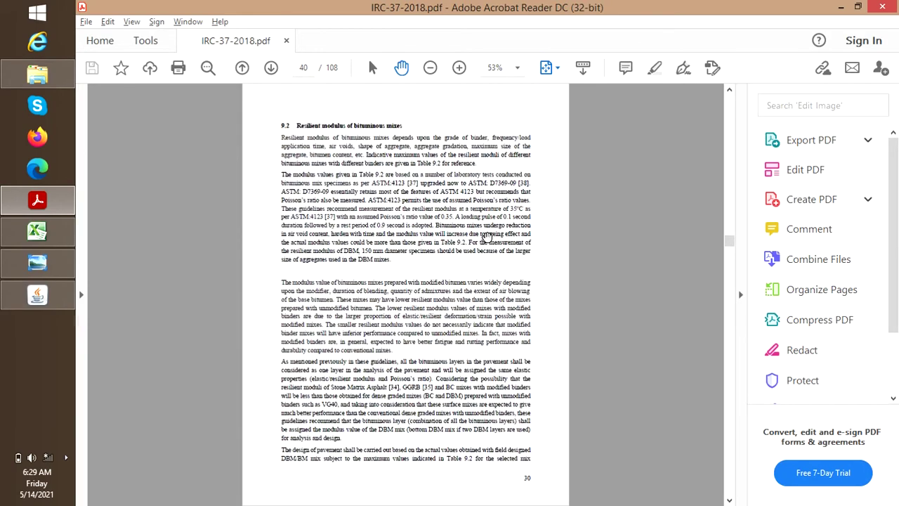
{"action": "scroll", "coordinate": [487, 237], "scroll_direction": "up", "scroll_amount": 3}
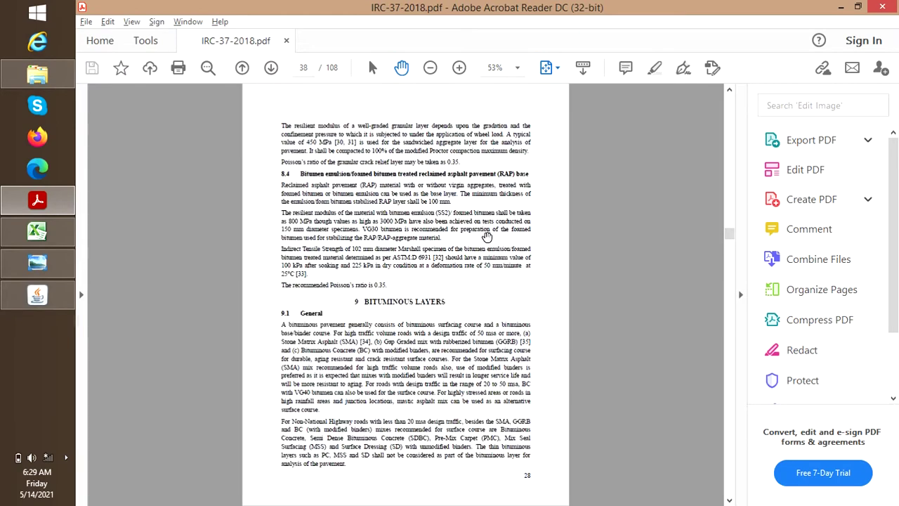
{"action": "scroll", "coordinate": [487, 237], "scroll_direction": "up", "scroll_amount": 2}
{"action": "scroll", "coordinate": [487, 237], "scroll_direction": "up", "scroll_amount": 1}
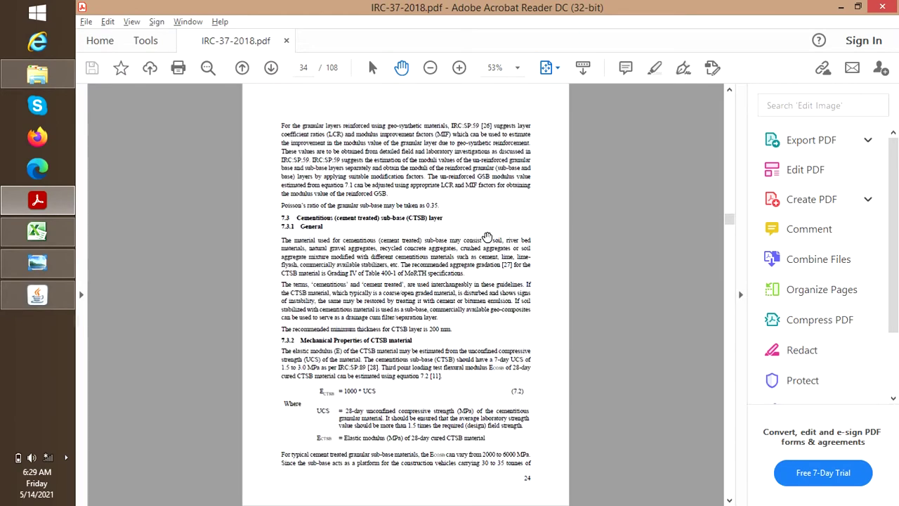
{"action": "scroll", "coordinate": [487, 237], "scroll_direction": "up", "scroll_amount": 1}
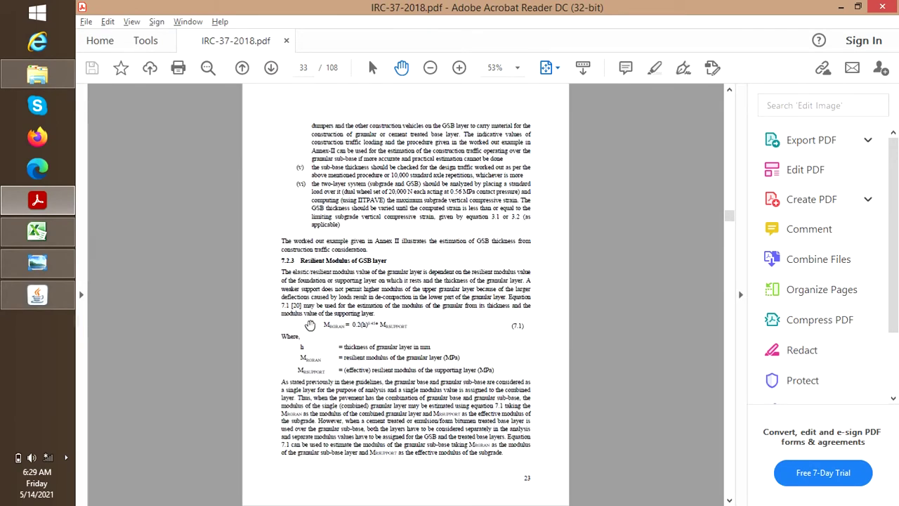
View section 7.2.3 at 100% zoom and examine Equation 7.1 and its thickness and supporting-layer modulus terms.
{"action": "left_click", "coordinate": [547, 67]}
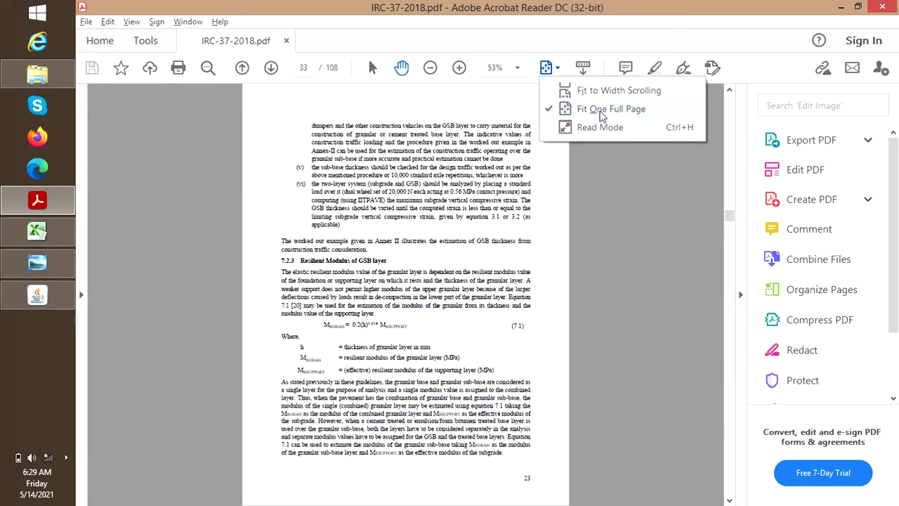
{"action": "left_click", "coordinate": [517, 68]}
{"action": "left_click", "coordinate": [559, 165]}
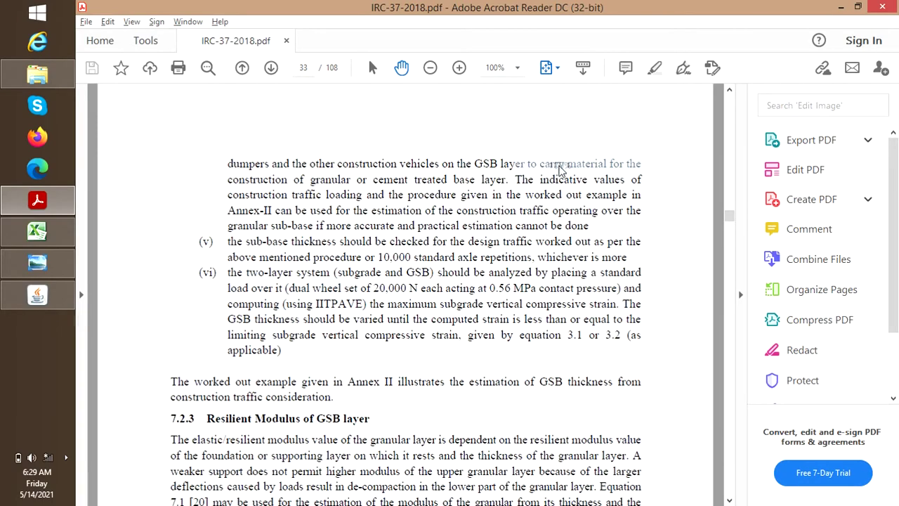
{"action": "scroll", "coordinate": [461, 381], "scroll_direction": "down", "scroll_amount": 5}
{"action": "scroll", "coordinate": [461, 382], "scroll_direction": "down", "scroll_amount": 3}
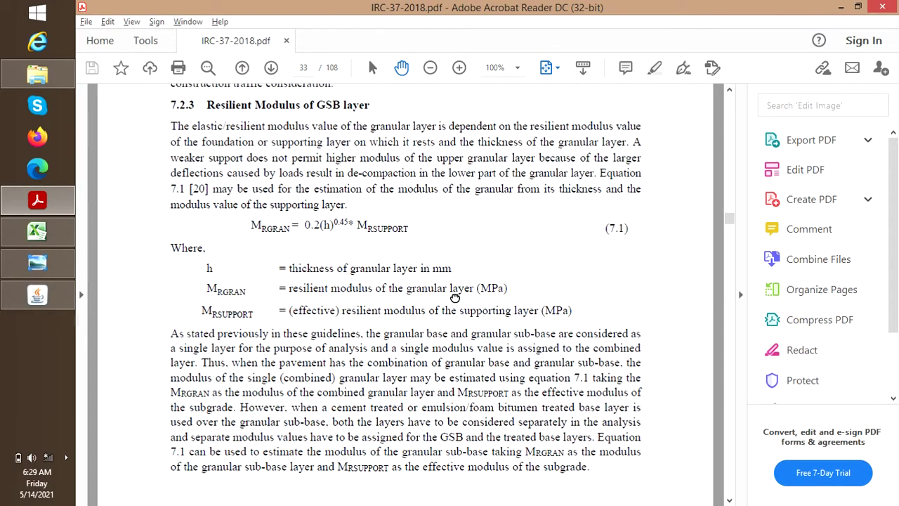
Switch to the Excel workbook, check the CBR power formula in J9, and set the granular layer thickness in J12 to 400 mm.
{"action": "left_click", "coordinate": [37, 231]}
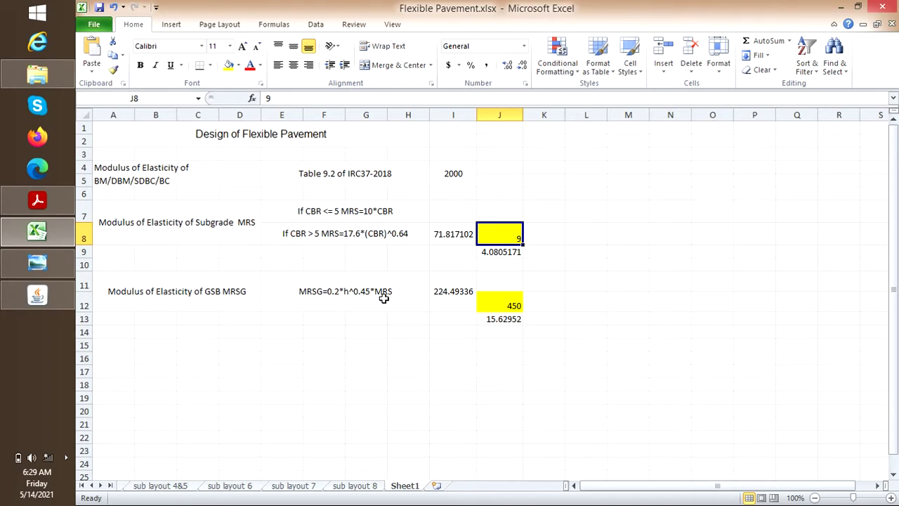
{"action": "left_click", "coordinate": [504, 252]}
{"action": "double_click", "coordinate": [500, 253]}
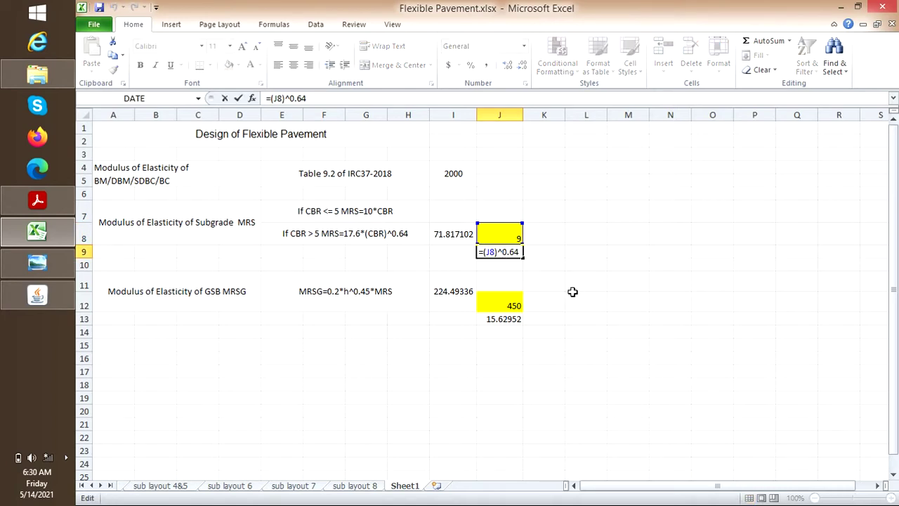
{"action": "key", "text": "ctrl+Return"}
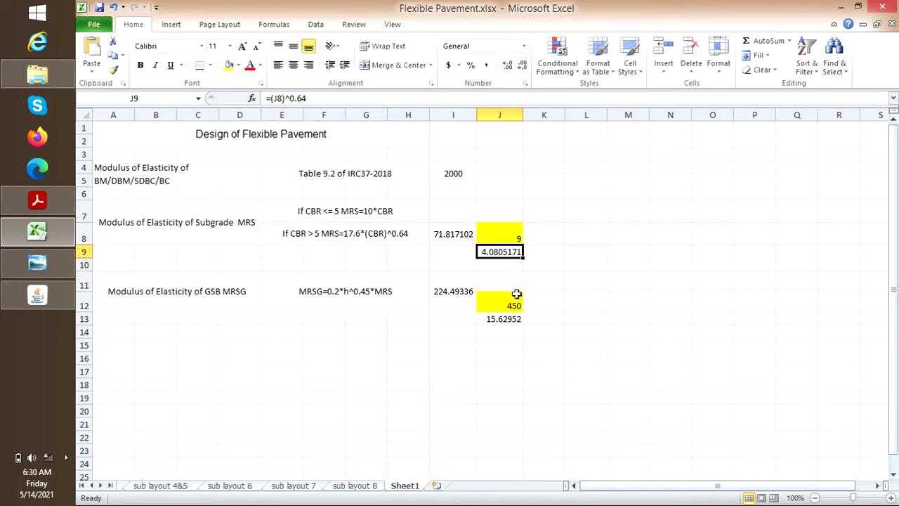
{"action": "left_click", "coordinate": [504, 308]}
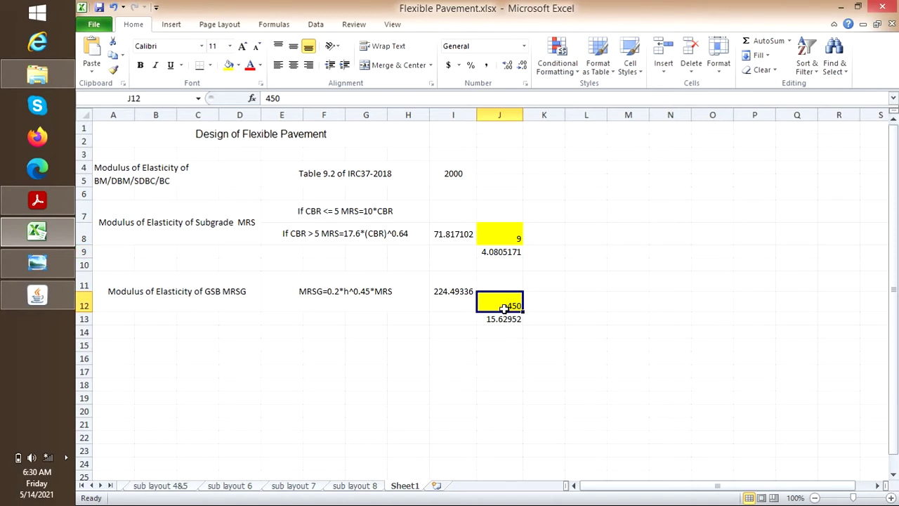
{"action": "type", "text": "40"}
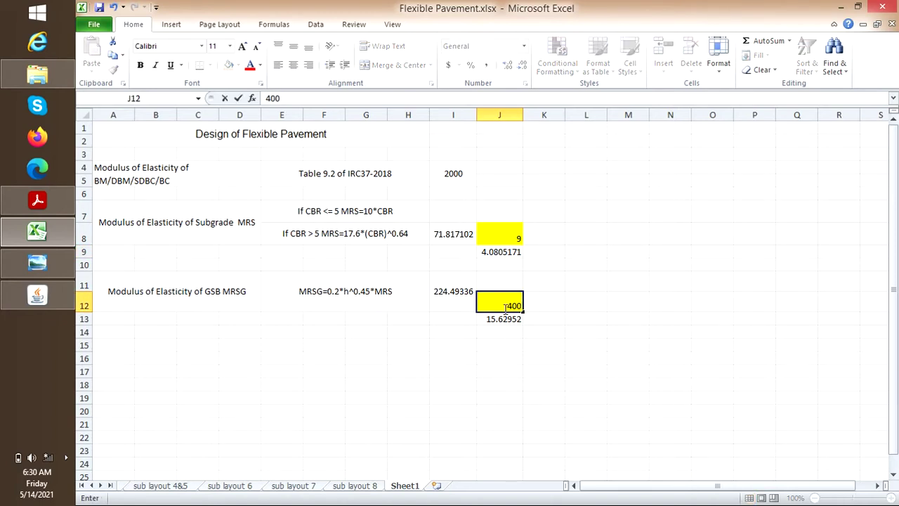
{"action": "type", "text": "0"}
{"action": "key", "text": "ctrl+Return"}
{"action": "double_click", "coordinate": [505, 309]}
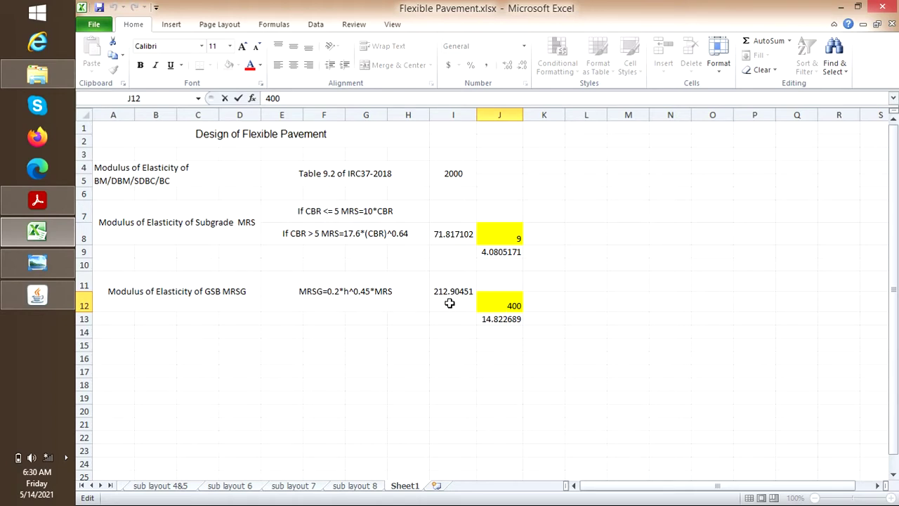
Switch to IITPAVE and set the elastic modulus of layer 2 to 212.9 MPa, taken from the workbook's GSB calculation.
{"action": "left_click", "coordinate": [58, 297]}
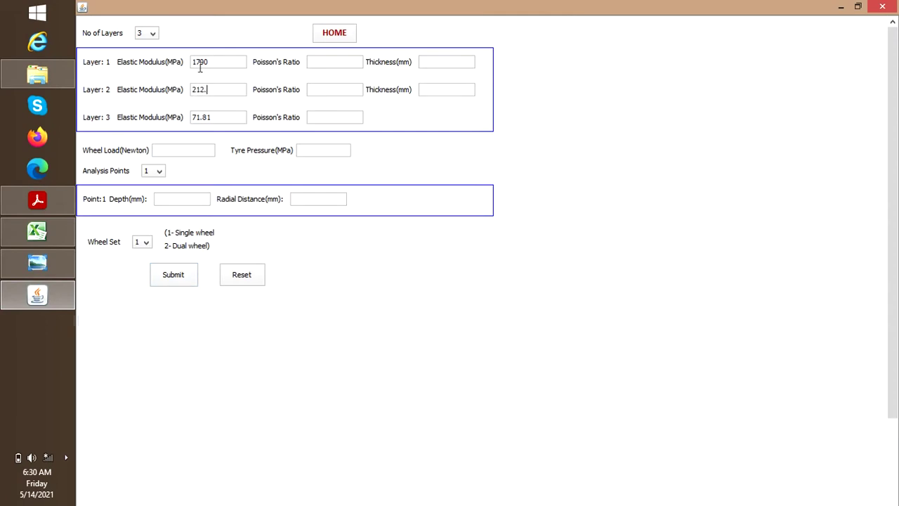
{"action": "key", "text": "alt+Tab"}
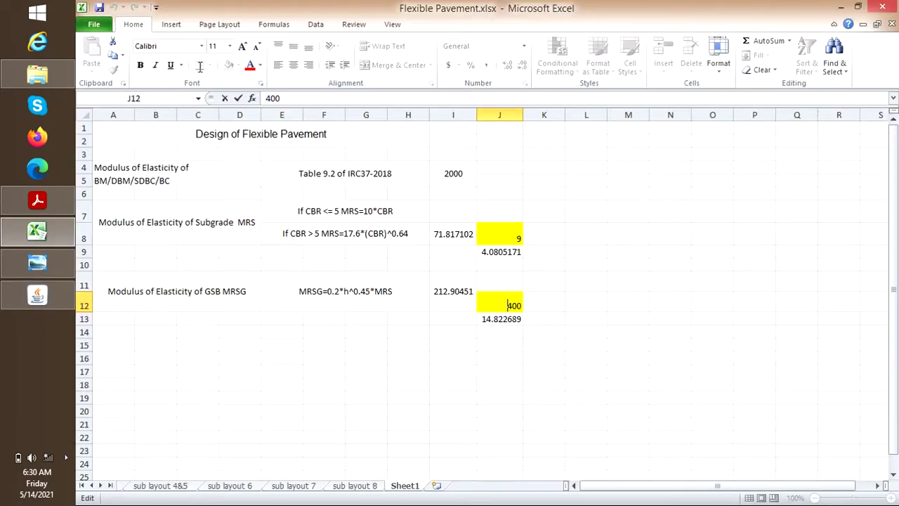
{"action": "key", "text": "alt+Tab"}
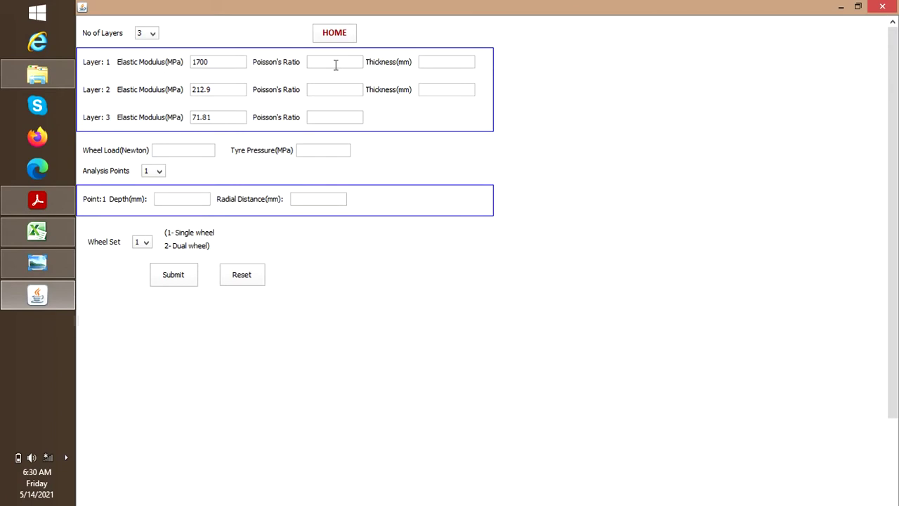
Switch to the IRC-37-2018 PDF and look through it in full-page view to find the annex on using IITPAVE.
{"action": "left_click", "coordinate": [56, 202]}
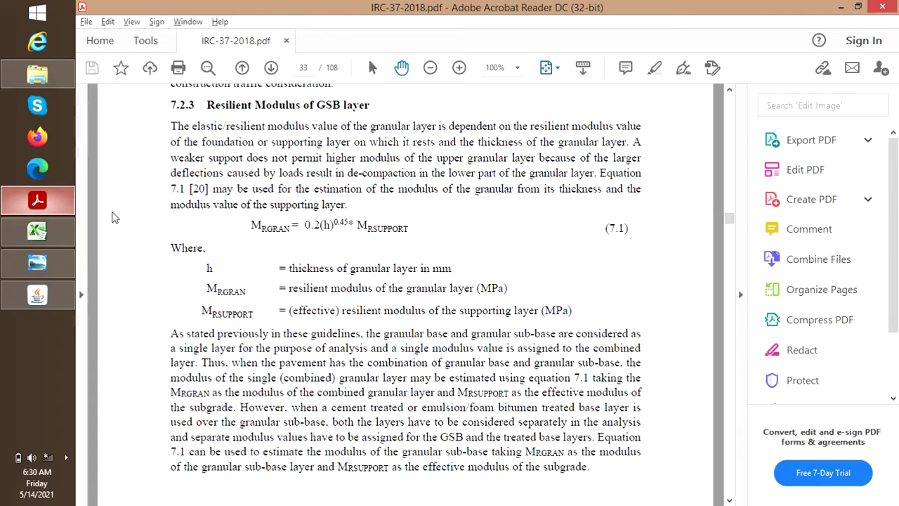
{"action": "left_click", "coordinate": [517, 68]}
{"action": "left_click", "coordinate": [552, 128]}
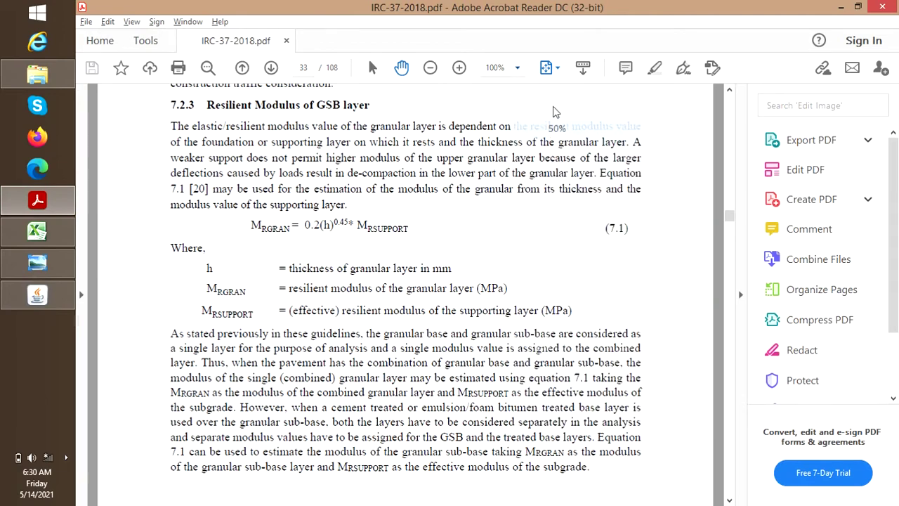
{"action": "left_click", "coordinate": [558, 71]}
{"action": "left_click", "coordinate": [565, 108]}
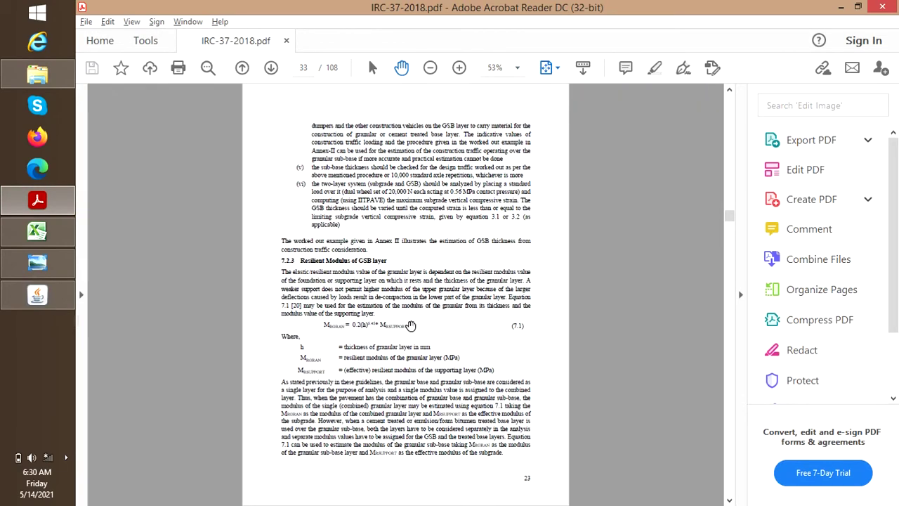
{"action": "scroll", "coordinate": [411, 323], "scroll_direction": "up", "scroll_amount": 9}
{"action": "scroll", "coordinate": [410, 323], "scroll_direction": "up", "scroll_amount": 9}
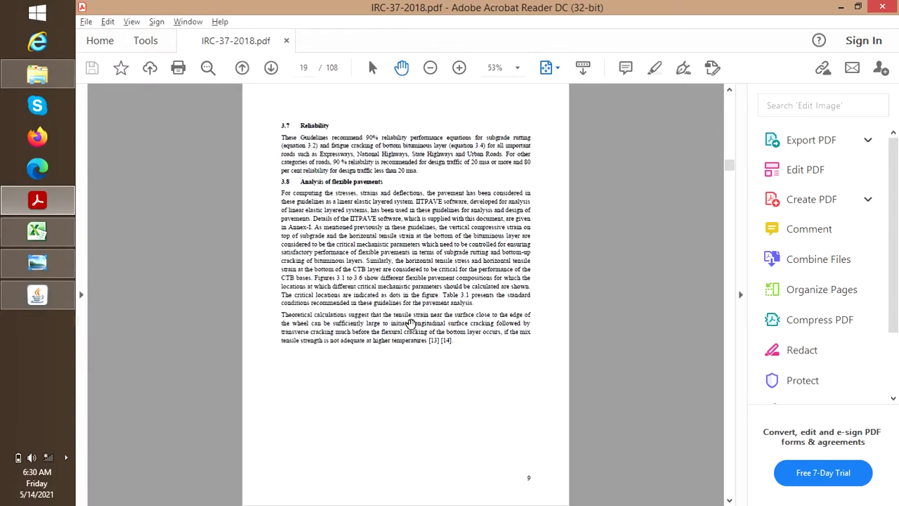
{"action": "scroll", "coordinate": [411, 323], "scroll_direction": "down", "scroll_amount": 1}
{"action": "scroll", "coordinate": [411, 323], "scroll_direction": "up", "scroll_amount": 4}
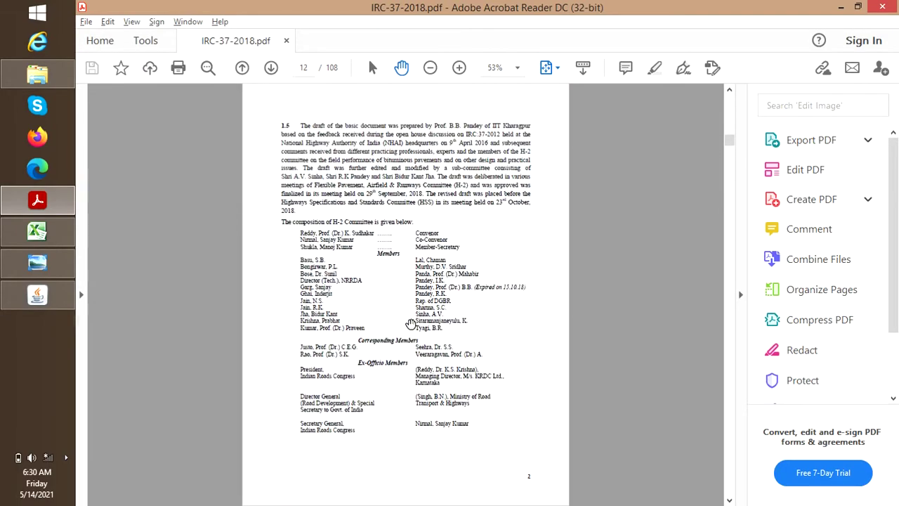
{"action": "scroll", "coordinate": [411, 323], "scroll_direction": "down", "scroll_amount": 13}
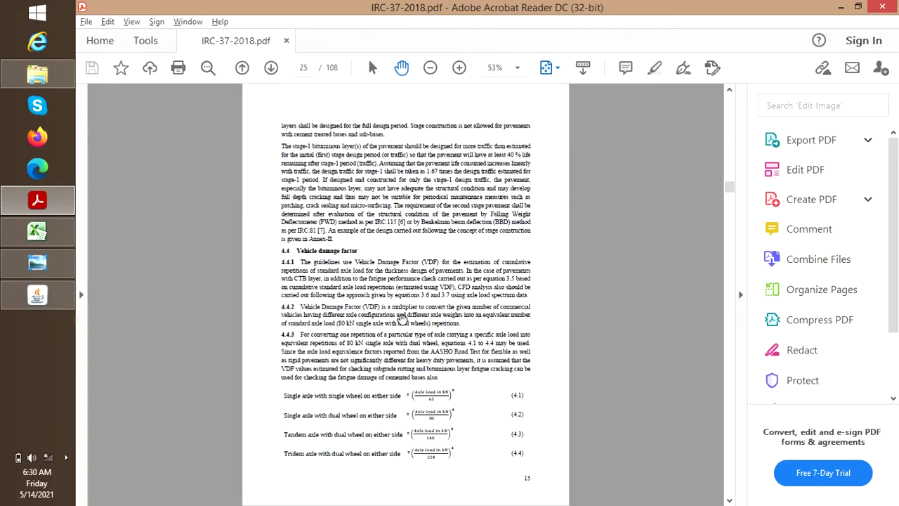
{"action": "scroll", "coordinate": [402, 318], "scroll_direction": "down", "scroll_amount": 7}
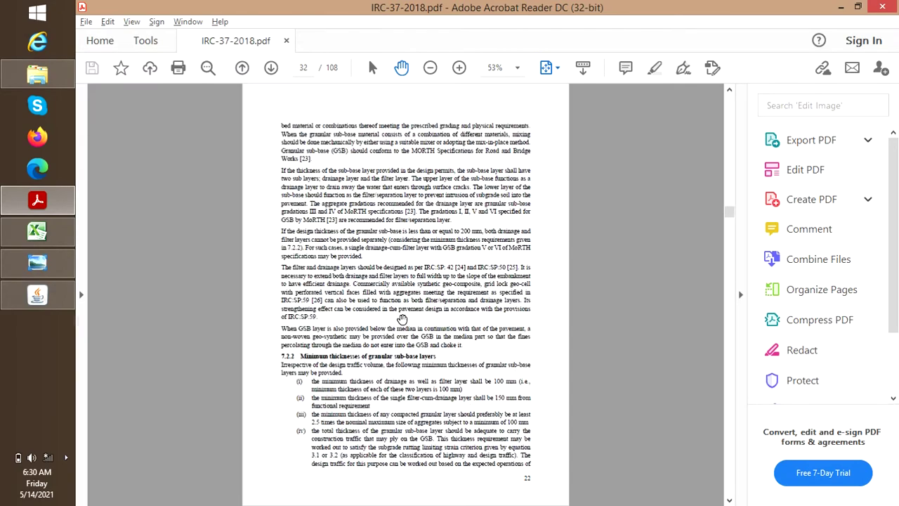
{"action": "scroll", "coordinate": [402, 318], "scroll_direction": "down", "scroll_amount": 5}
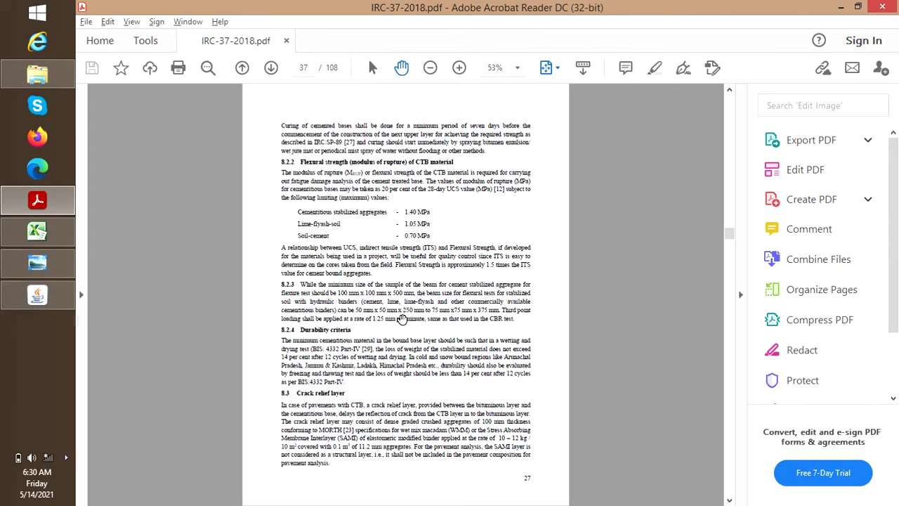
{"action": "scroll", "coordinate": [402, 318], "scroll_direction": "down", "scroll_amount": 7}
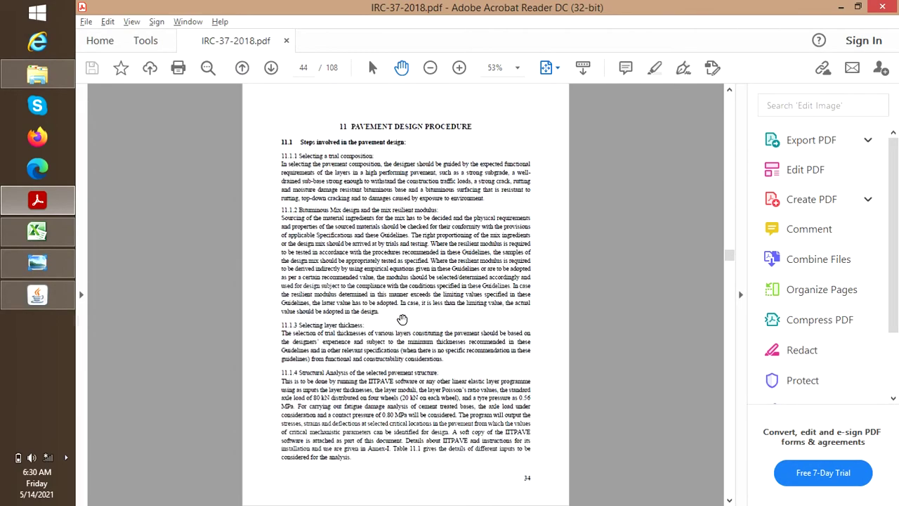
{"action": "scroll", "coordinate": [402, 318], "scroll_direction": "down", "scroll_amount": 11}
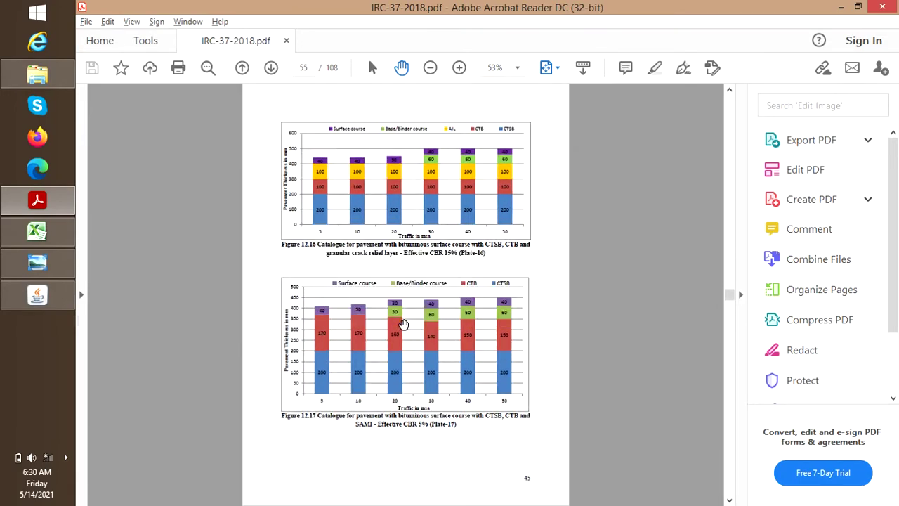
{"action": "scroll", "coordinate": [402, 324], "scroll_direction": "down", "scroll_amount": 19}
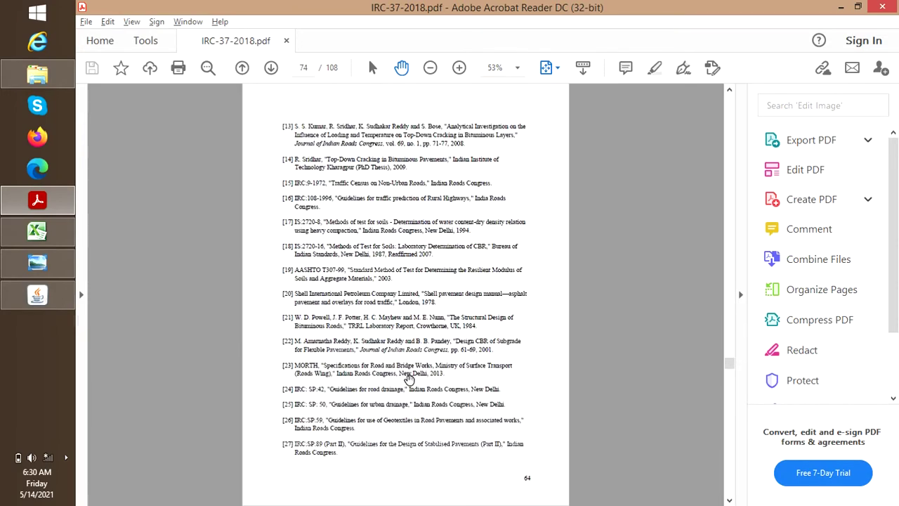
{"action": "scroll", "coordinate": [409, 379], "scroll_direction": "down", "scroll_amount": 9}
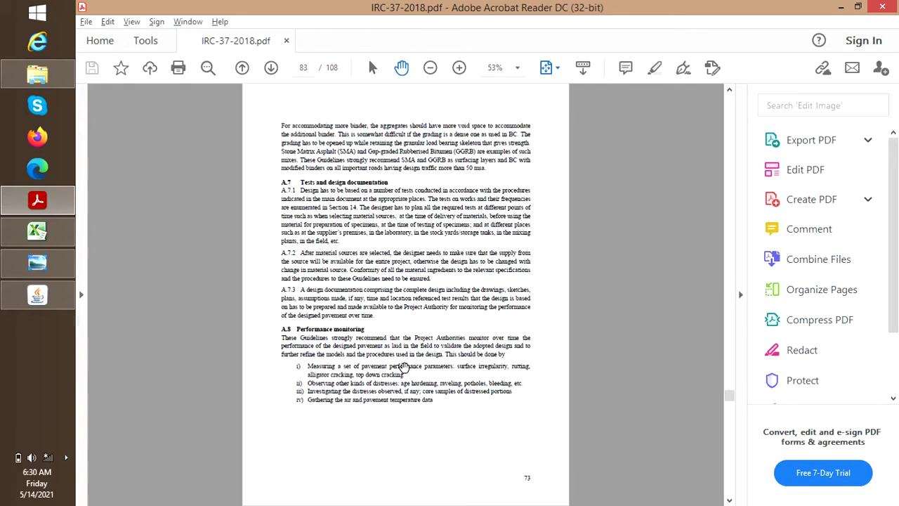
Examine Annex I of the PDF for the required IITPAVE inputs, including Poisson's ratio, wheel load, tyre pressure and the sample input page.
{"action": "scroll", "coordinate": [404, 367], "scroll_direction": "down", "scroll_amount": 4}
{"action": "scroll", "coordinate": [402, 363], "scroll_direction": "up", "scroll_amount": 2}
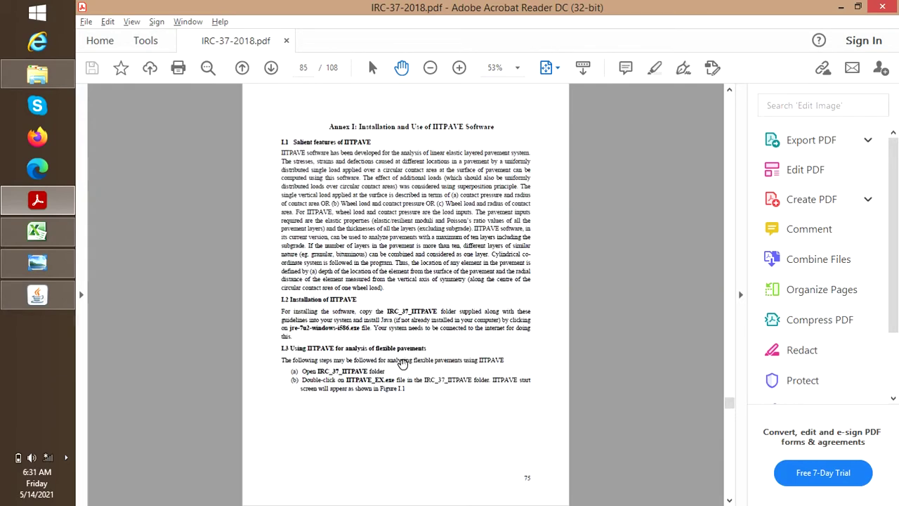
{"action": "scroll", "coordinate": [402, 363], "scroll_direction": "up", "scroll_amount": 1}
{"action": "scroll", "coordinate": [402, 363], "scroll_direction": "down", "scroll_amount": 3}
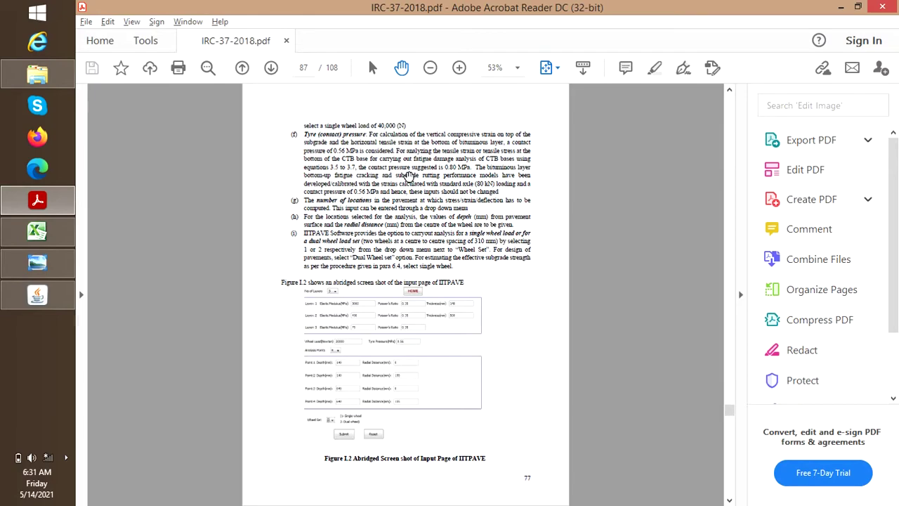
{"action": "scroll", "coordinate": [409, 176], "scroll_direction": "up", "scroll_amount": 1}
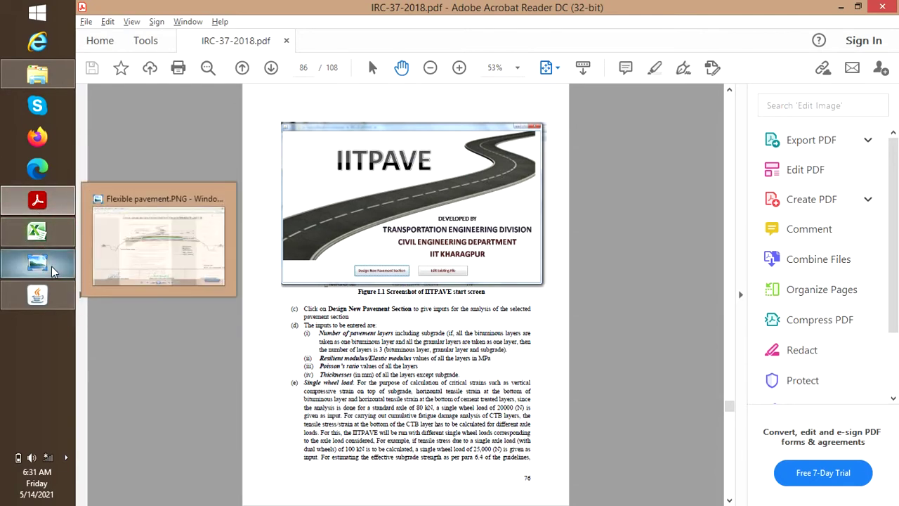
Switch to IITPAVE and set Poisson's ratio to 0.35 for all three layers, checking the input list in the PDF.
{"action": "left_click", "coordinate": [38, 295]}
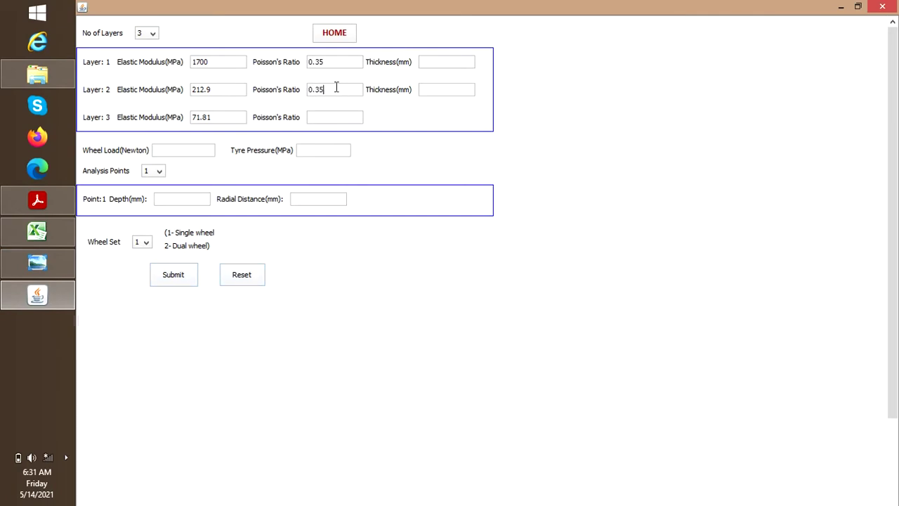
{"action": "left_click", "coordinate": [325, 117]}
{"action": "left_click", "coordinate": [38, 202]}
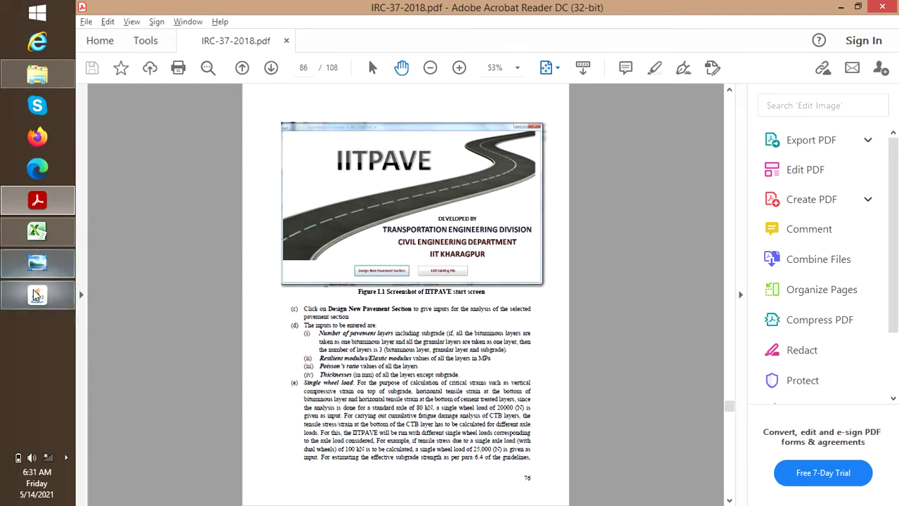
{"action": "left_click", "coordinate": [38, 295]}
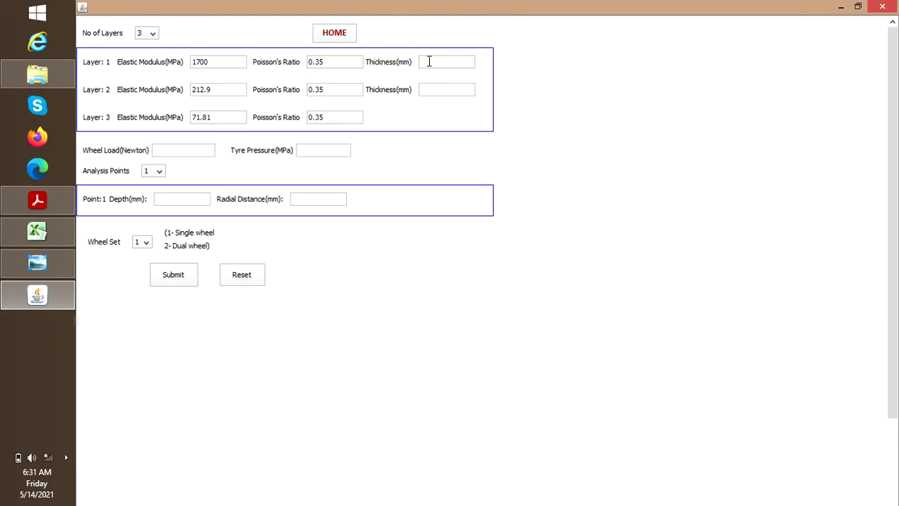
Set the thickness of layer 1 to 75 mm and layer 2 to 400 mm in IITPAVE, checking them against the cross-section drawing.
{"action": "left_click", "coordinate": [38, 262]}
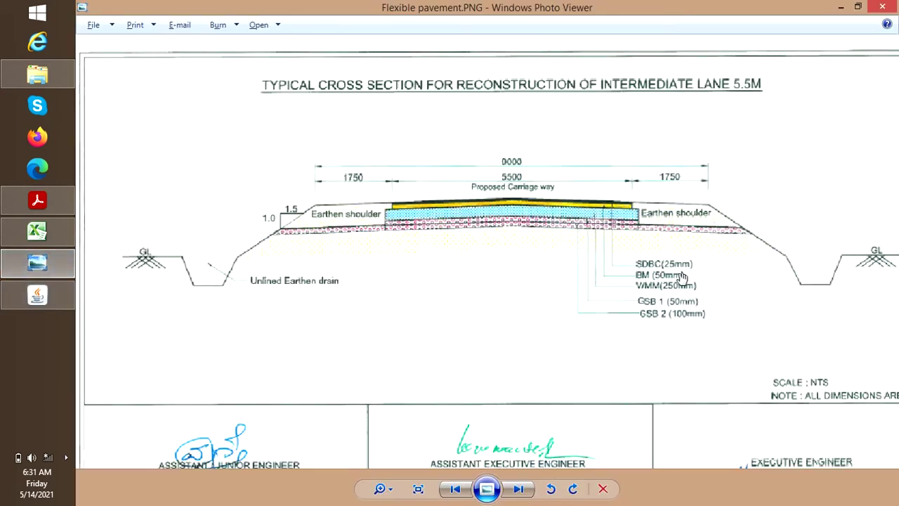
{"action": "key", "text": "alt+Tab"}
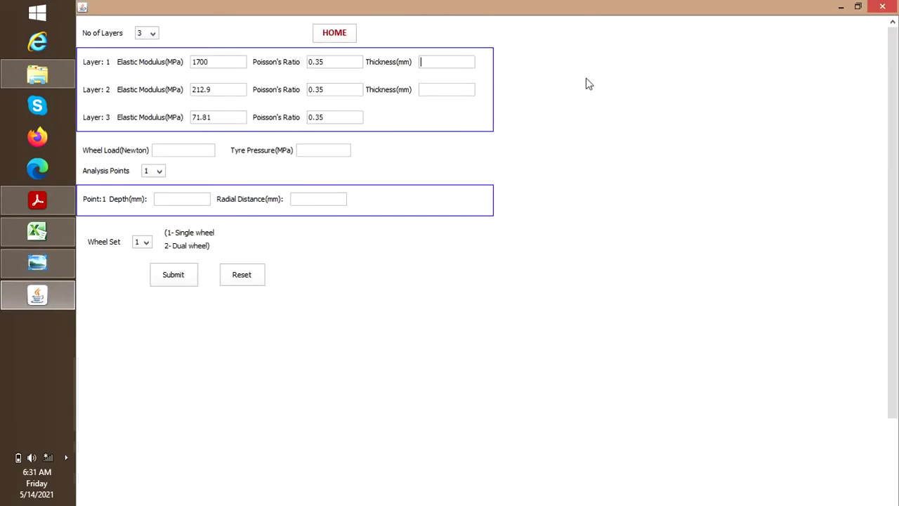
{"action": "type", "text": "75"}
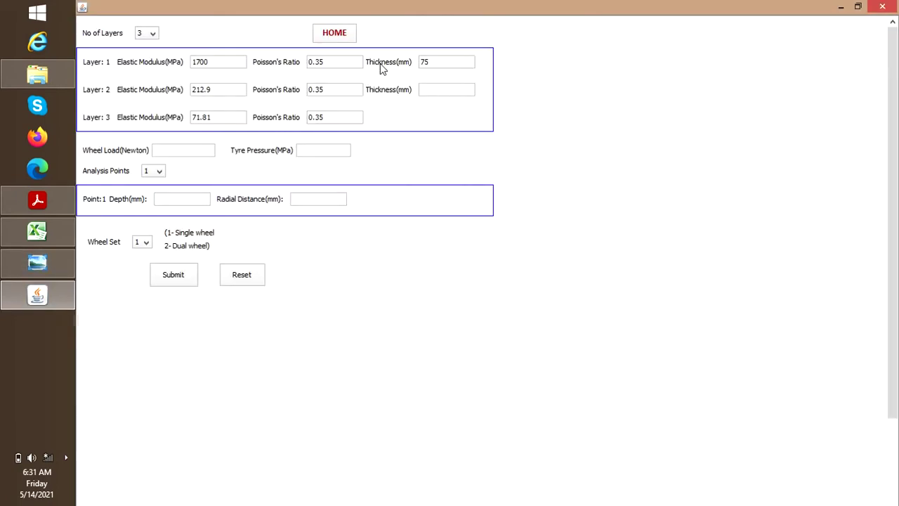
{"action": "key", "text": "alt+Tab"}
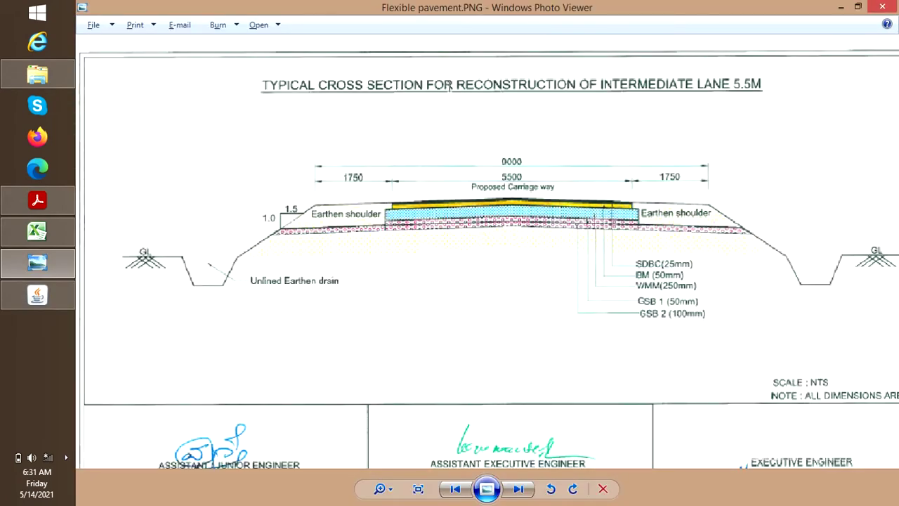
{"action": "key", "text": "alt+Tab"}
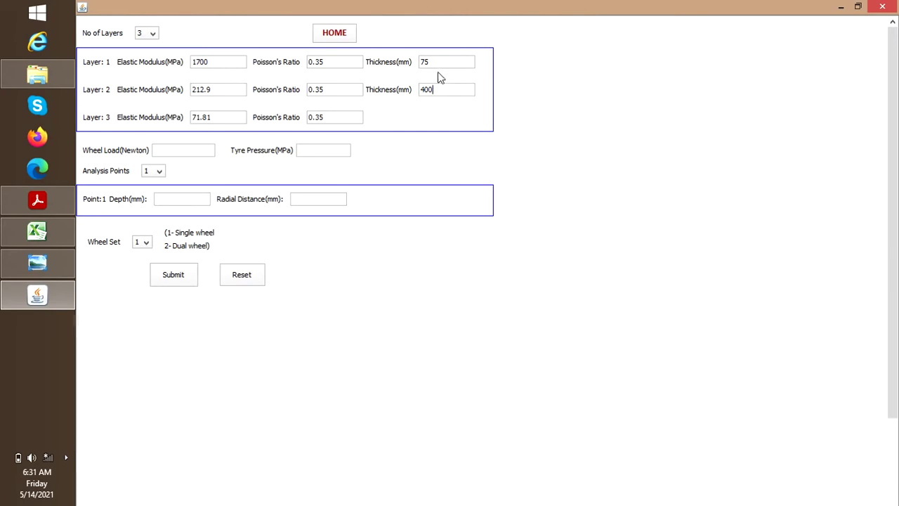
{"action": "left_click", "coordinate": [30, 260]}
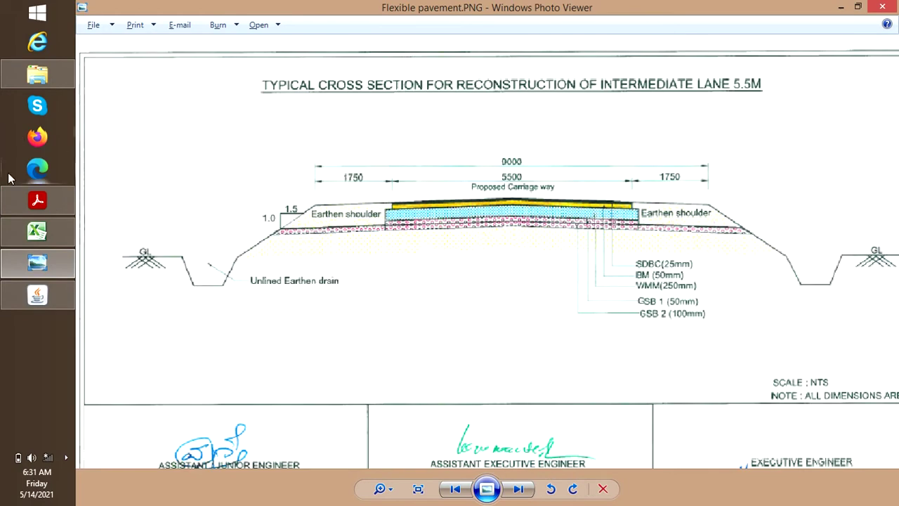
{"action": "left_click", "coordinate": [40, 302]}
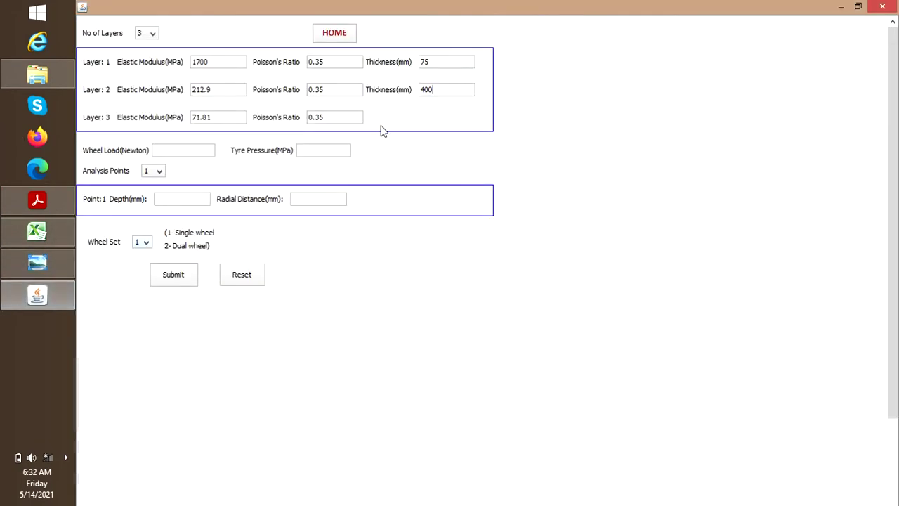
{"action": "key", "text": "alt+Tab"}
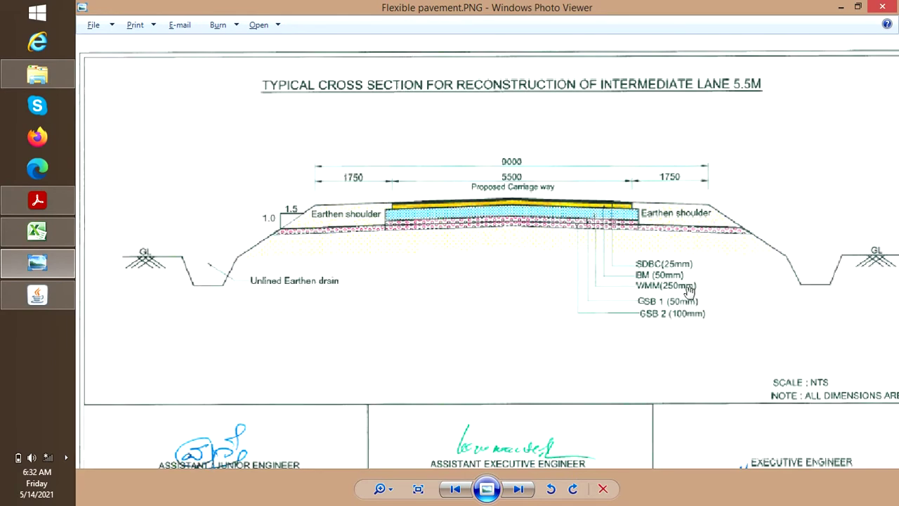
Switch to IITPAVE and set the wheel load to 20000 N and tyre pressure to 0.56 MPa, checking the single wheel load guidance in the PDF.
{"action": "key", "text": "alt+Tab"}
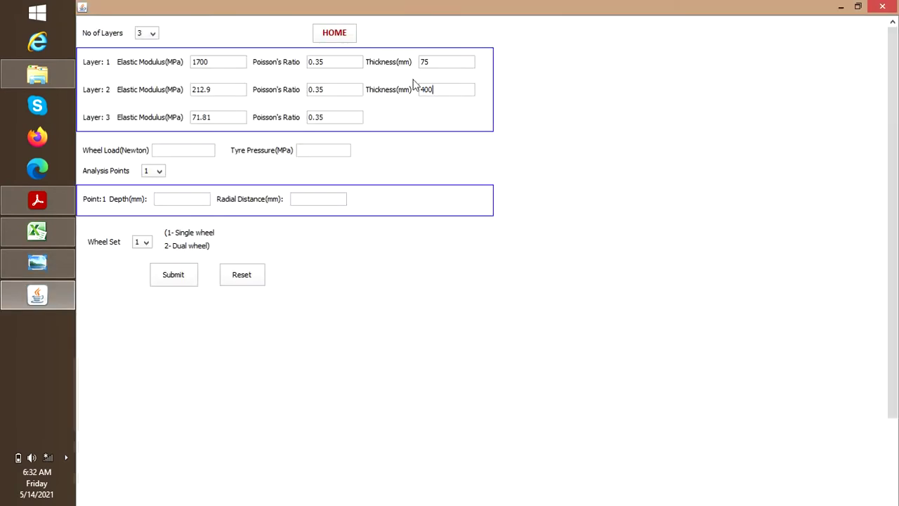
{"action": "left_click", "coordinate": [440, 85]}
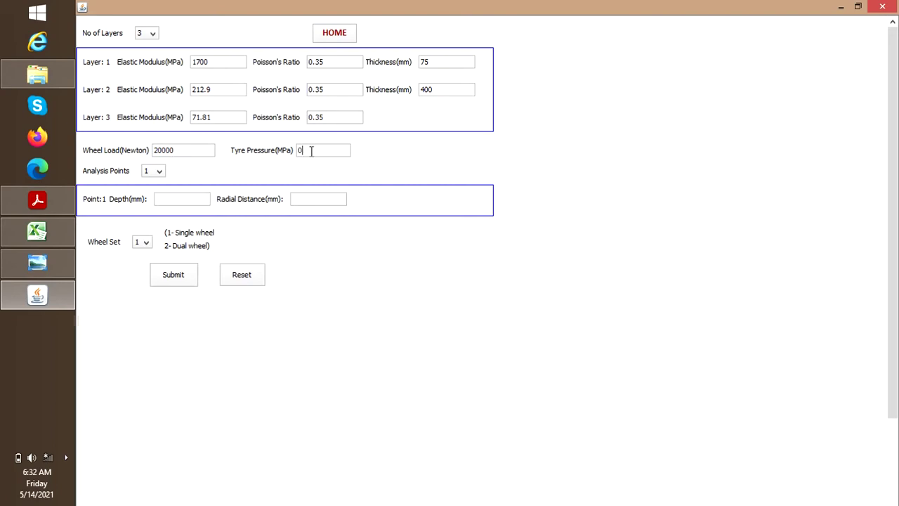
{"action": "key", "text": "alt+Tab"}
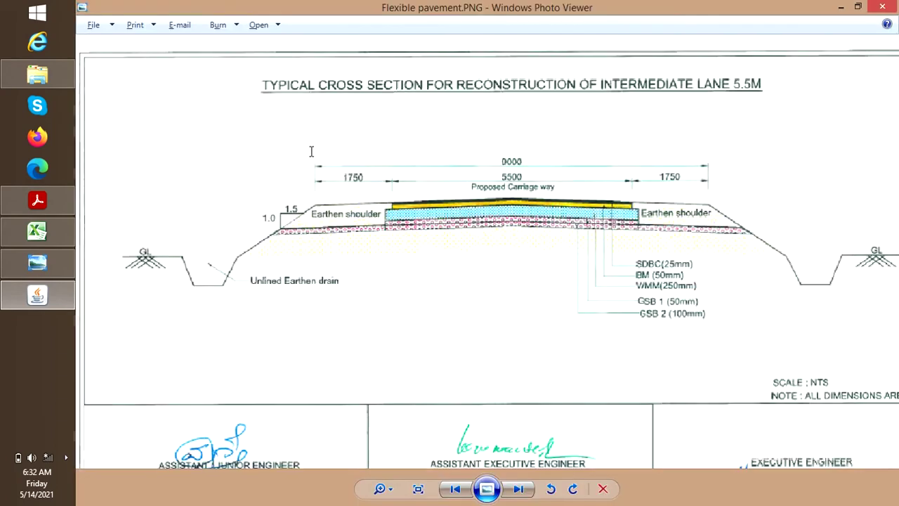
{"action": "left_click", "coordinate": [51, 258]}
{"action": "left_click", "coordinate": [59, 206]}
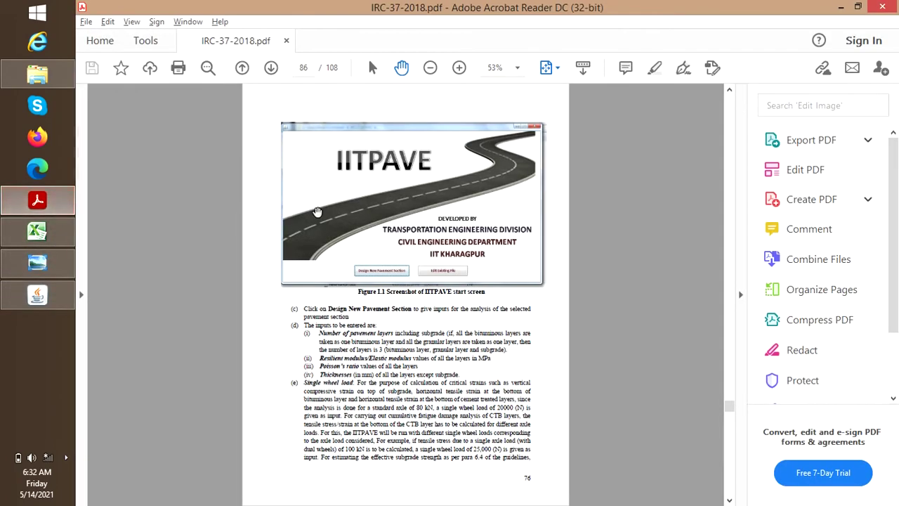
{"action": "left_click", "coordinate": [516, 67]}
{"action": "left_click", "coordinate": [558, 146]}
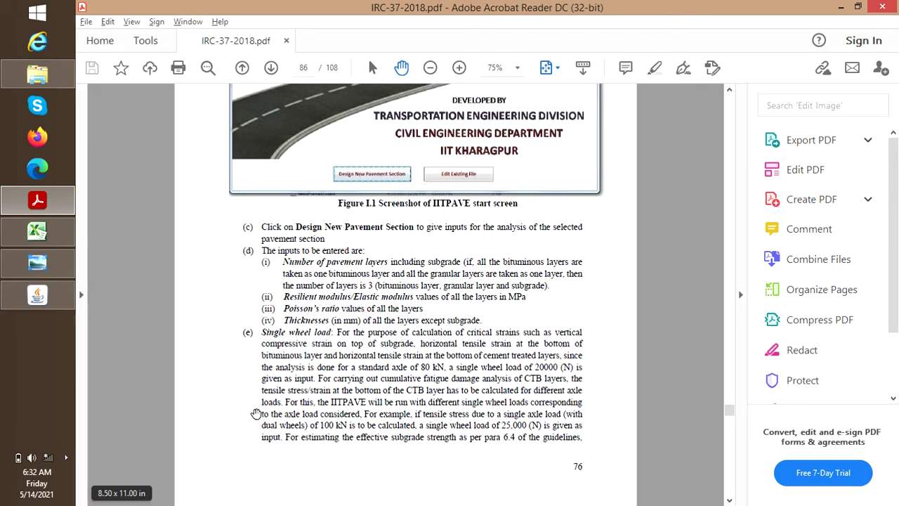
{"action": "left_click", "coordinate": [24, 296]}
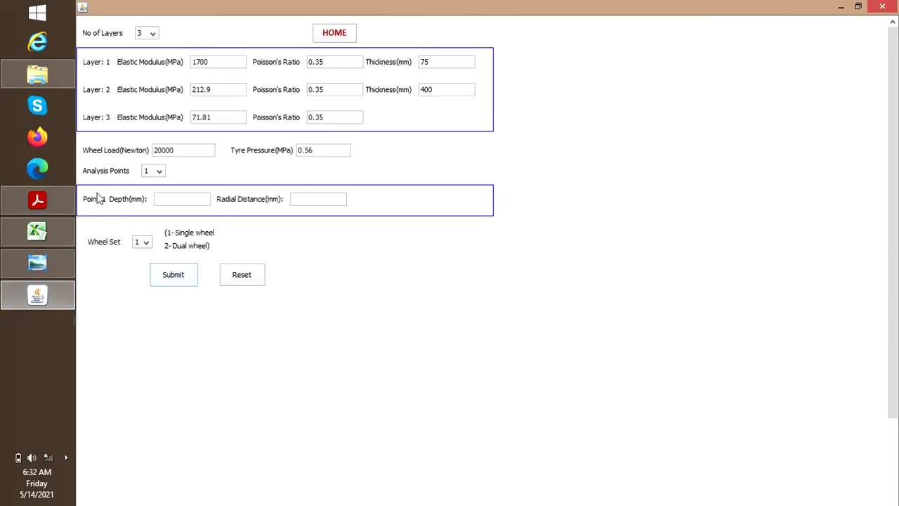
Set four analysis points at depths 75, 75, 475 and 475 mm with radial distances 0, 155, 0 and 155 mm, and choose wheel set 2.
{"action": "left_click", "coordinate": [159, 171]}
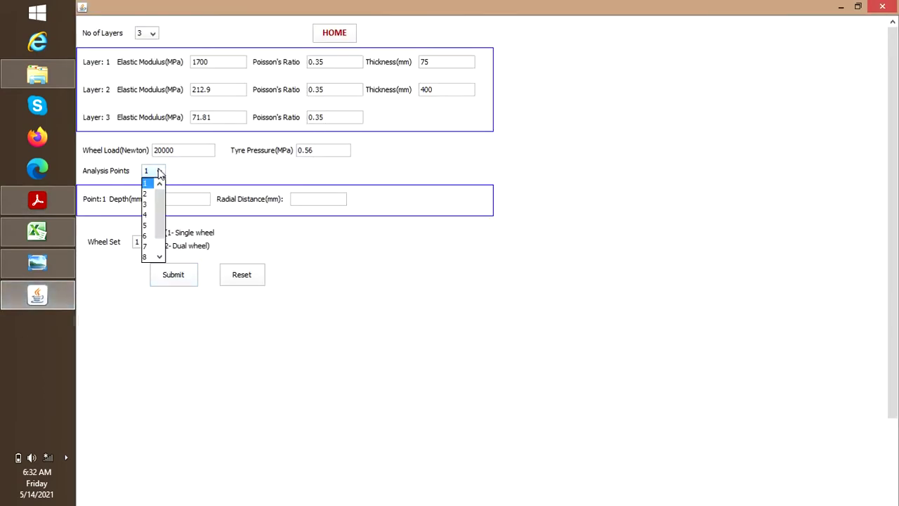
{"action": "left_click", "coordinate": [148, 221]}
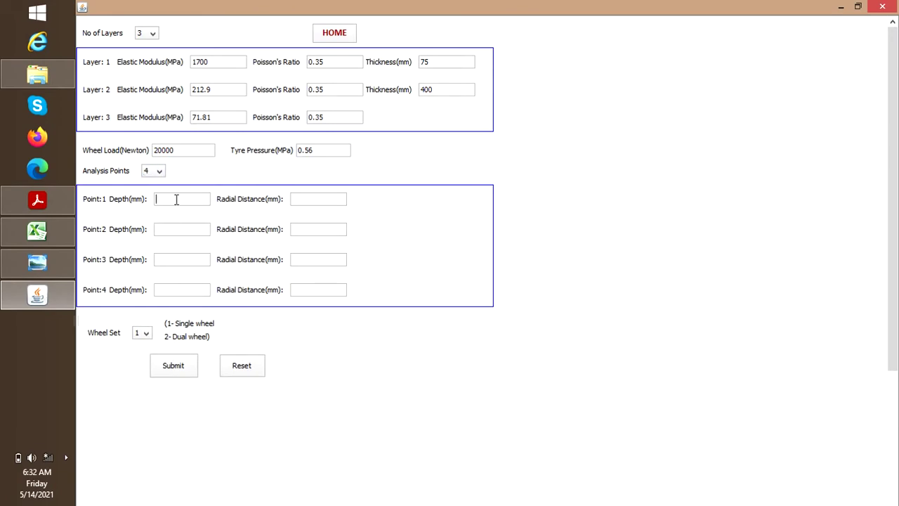
{"action": "left_click", "coordinate": [184, 194]}
{"action": "left_click", "coordinate": [292, 200]}
{"action": "left_click", "coordinate": [312, 229]}
{"action": "left_click", "coordinate": [177, 259]}
{"action": "left_click", "coordinate": [298, 289]}
{"action": "left_click", "coordinate": [144, 333]}
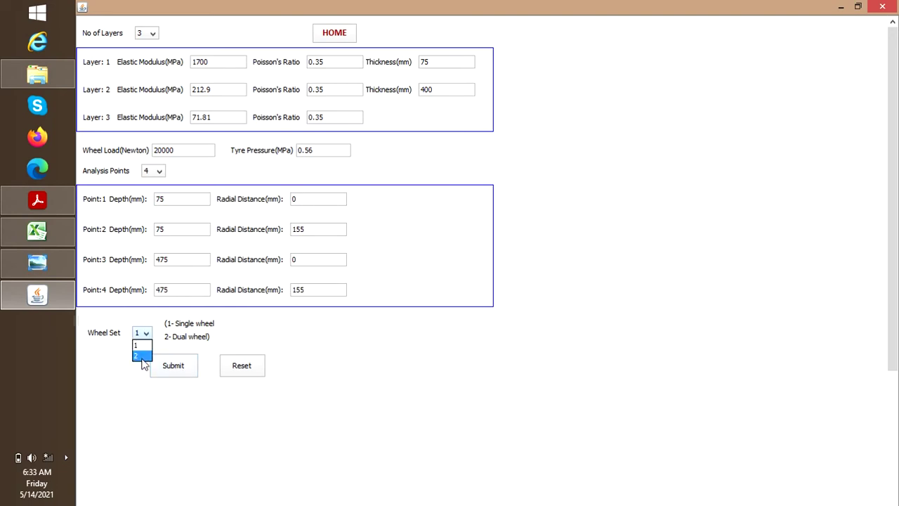
{"action": "left_click", "coordinate": [141, 354]}
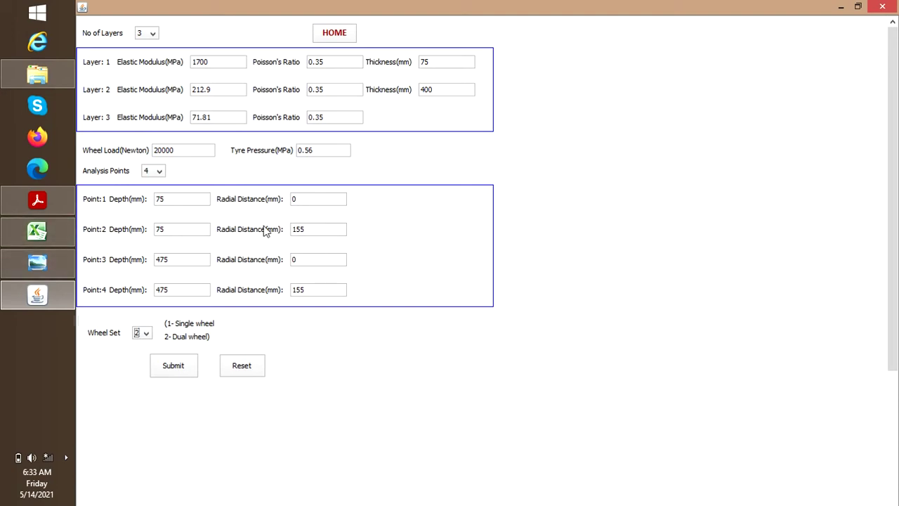
Switch to the IRC-37-2018 PDF and look through pages 21 to 23 for the figures showing critical strain locations under dual wheels.
{"action": "left_click", "coordinate": [65, 207]}
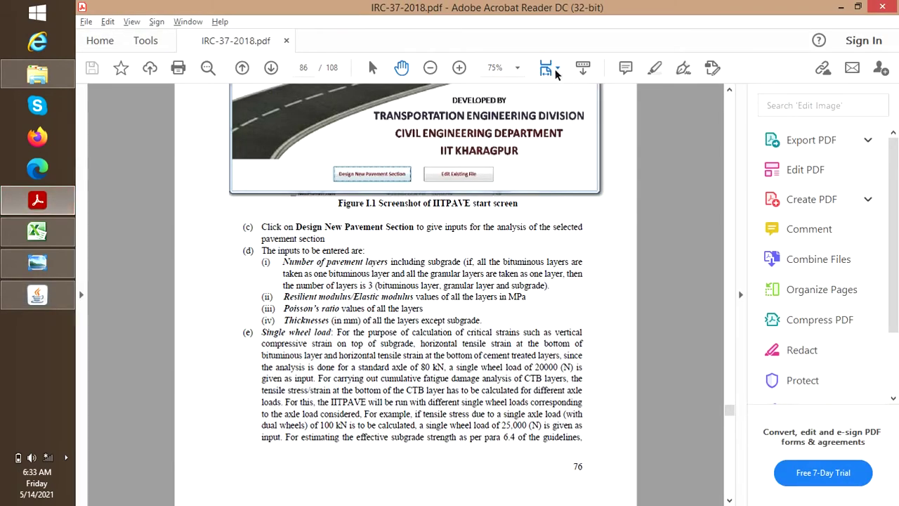
{"action": "left_click", "coordinate": [300, 65]}
{"action": "type", "text": "23"}
{"action": "key", "text": "BackSpace"}
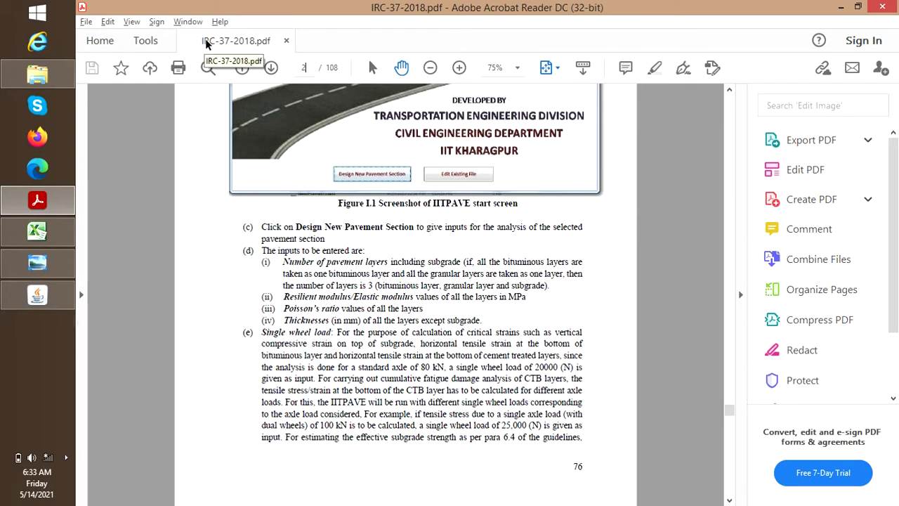
{"action": "type", "text": "4"}
{"action": "key", "text": "Return"}
{"action": "scroll", "coordinate": [572, 91], "scroll_direction": "down", "scroll_amount": 1}
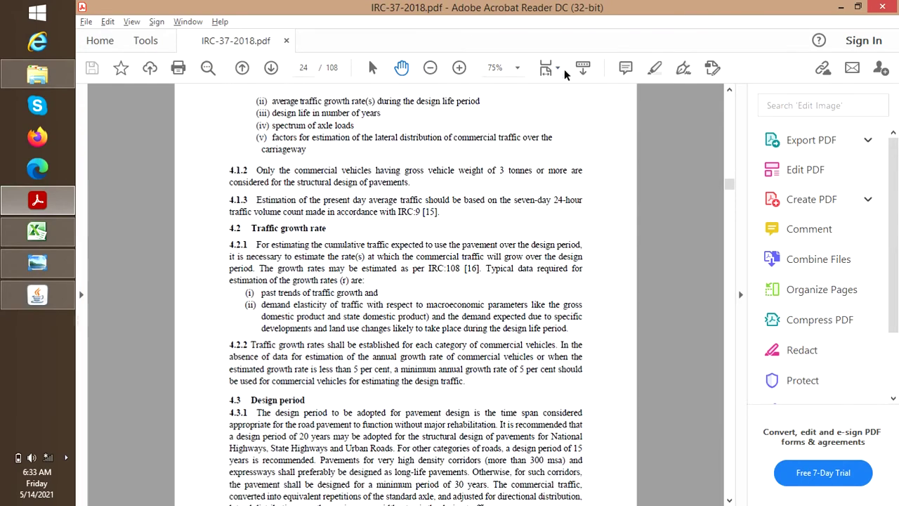
{"action": "left_click", "coordinate": [556, 68]}
{"action": "left_click", "coordinate": [580, 108]}
{"action": "scroll", "coordinate": [496, 197], "scroll_direction": "down", "scroll_amount": 15}
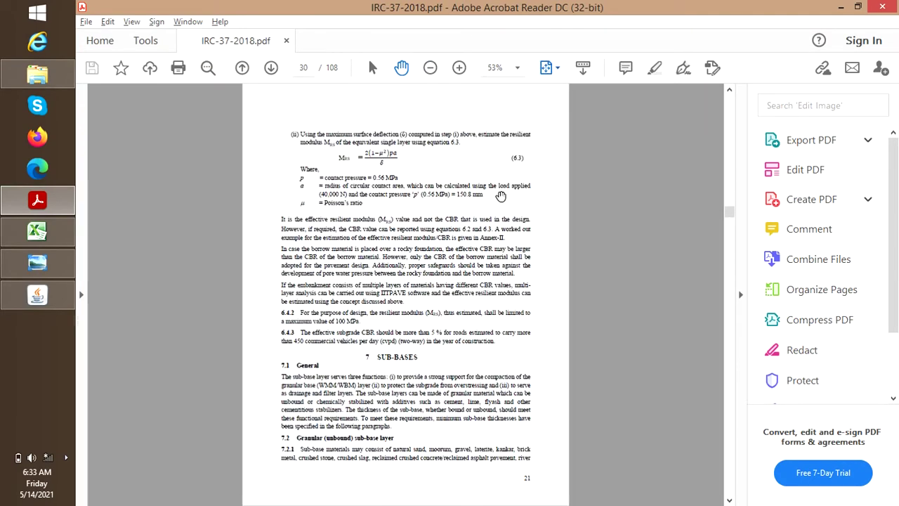
{"action": "scroll", "coordinate": [496, 208], "scroll_direction": "up", "scroll_amount": 17}
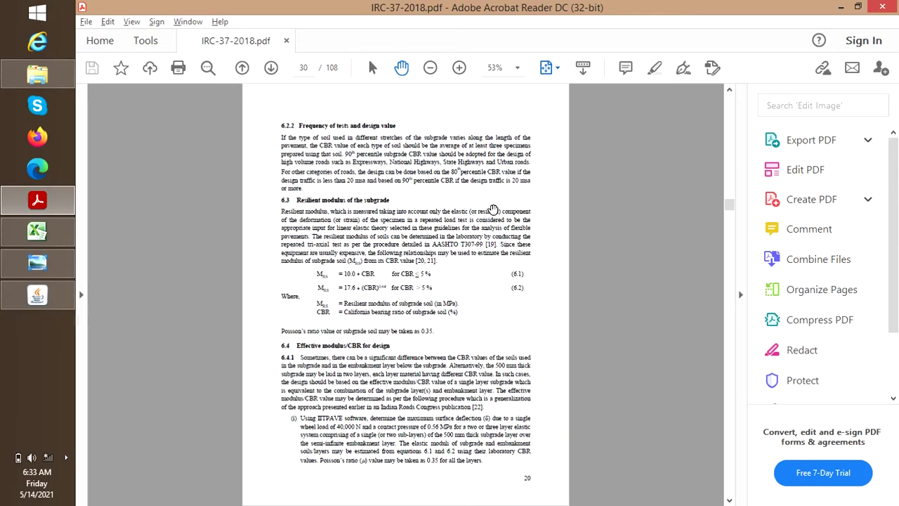
{"action": "scroll", "coordinate": [475, 173], "scroll_direction": "up", "scroll_amount": 2}
{"action": "scroll", "coordinate": [456, 169], "scroll_direction": "down", "scroll_amount": 2}
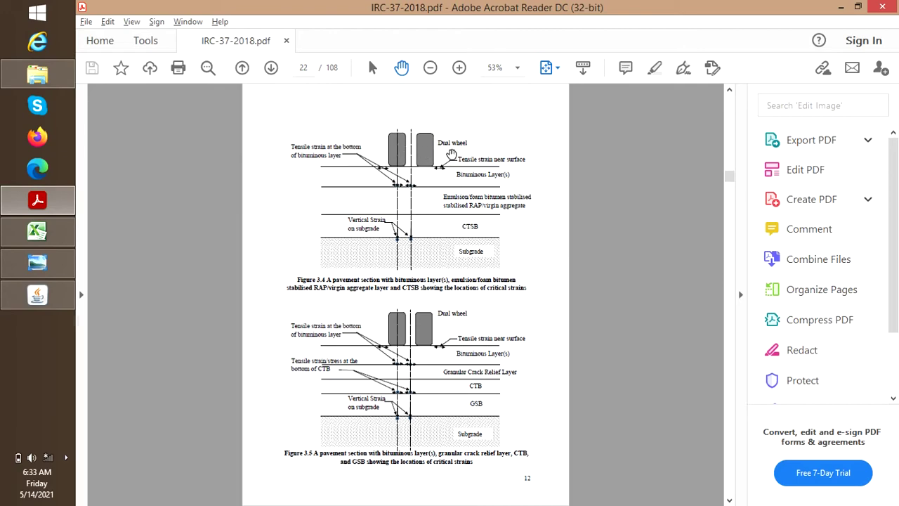
{"action": "scroll", "coordinate": [405, 187], "scroll_direction": "up", "scroll_amount": 1}
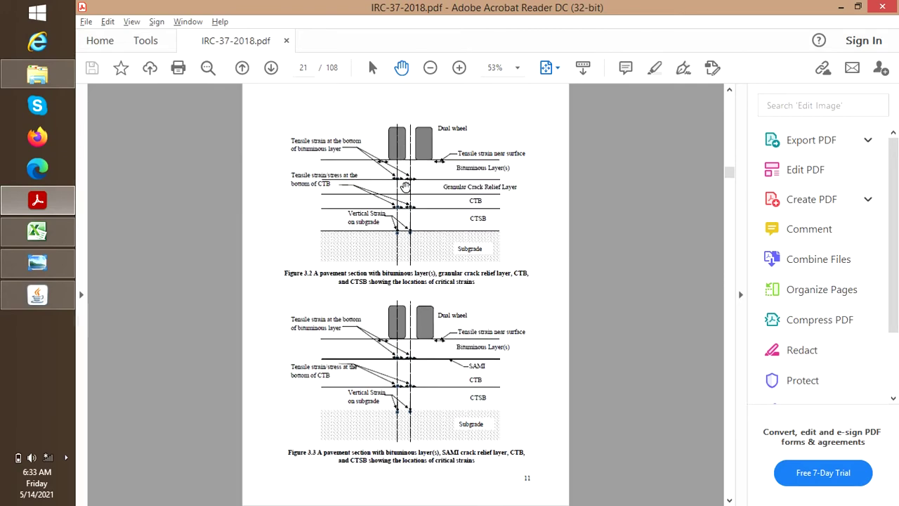
{"action": "scroll", "coordinate": [405, 186], "scroll_direction": "down", "scroll_amount": 2}
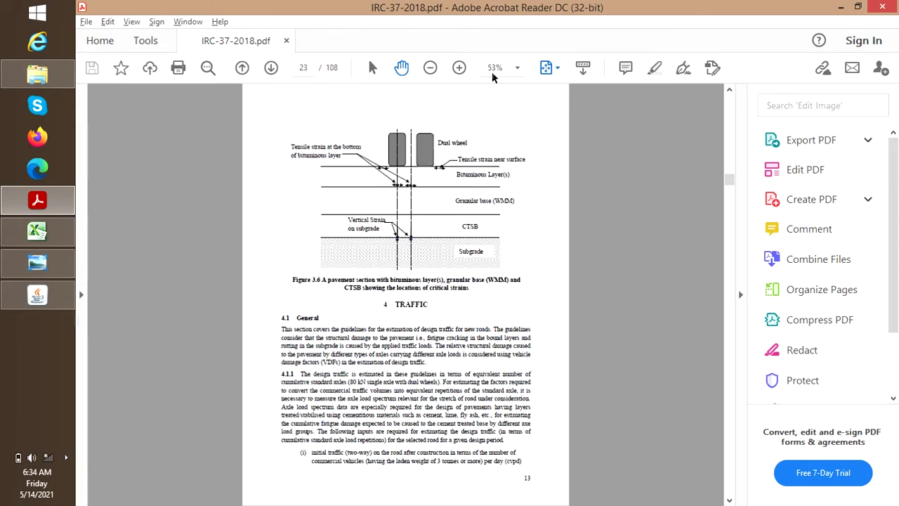
Go back to the IITPAVE annex from PDF page 86 and examine the analysis location and wheel set inputs and the sample input page.
{"action": "left_click", "coordinate": [311, 67]}
{"action": "type", "text": "86"}
{"action": "key", "text": "Return"}
{"action": "scroll", "coordinate": [370, 291], "scroll_direction": "down", "scroll_amount": 2}
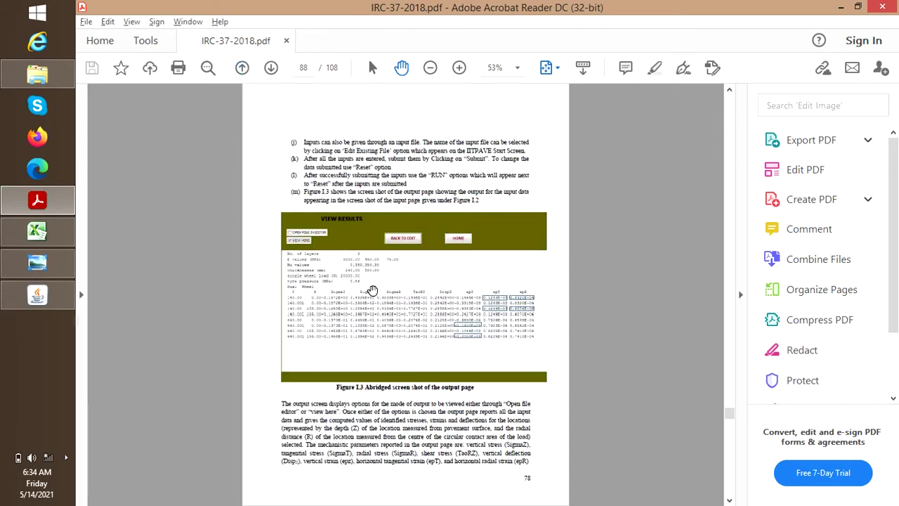
{"action": "scroll", "coordinate": [374, 286], "scroll_direction": "up", "scroll_amount": 1}
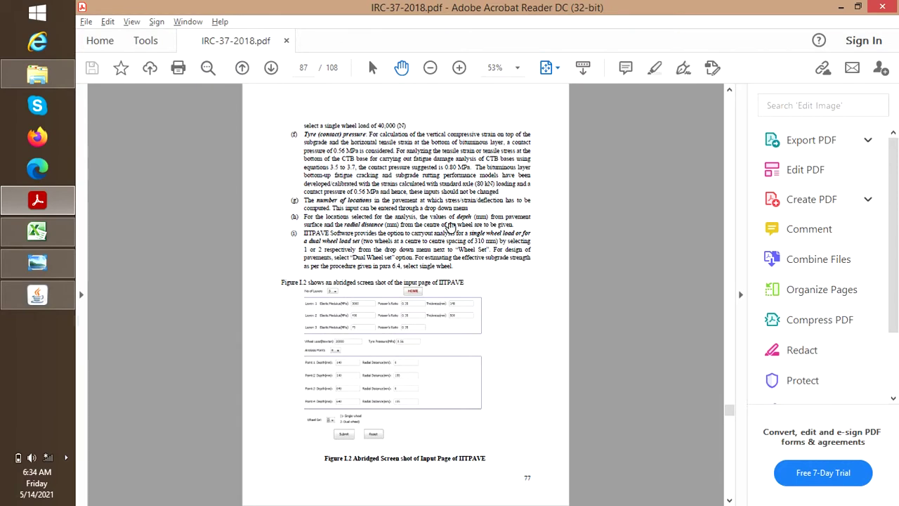
{"action": "left_click", "coordinate": [520, 65]}
{"action": "left_click", "coordinate": [537, 151]}
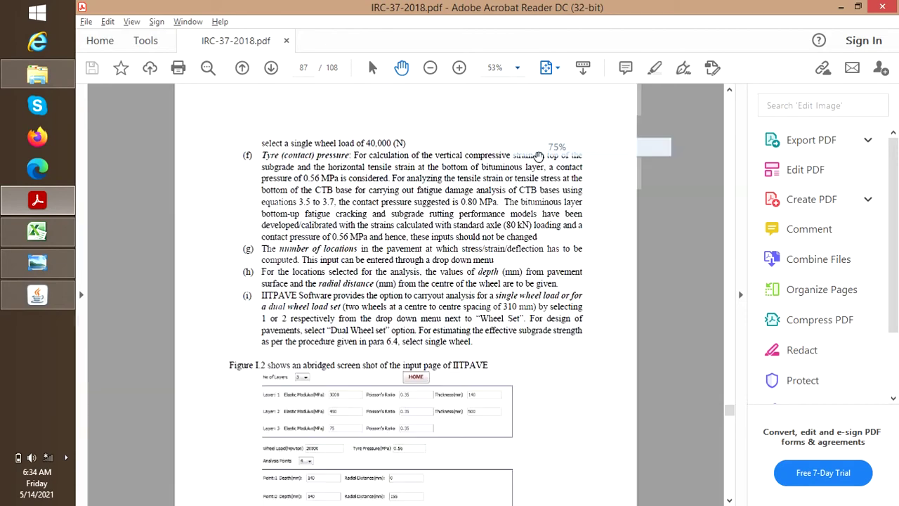
{"action": "scroll", "coordinate": [422, 218], "scroll_direction": "down", "scroll_amount": 3}
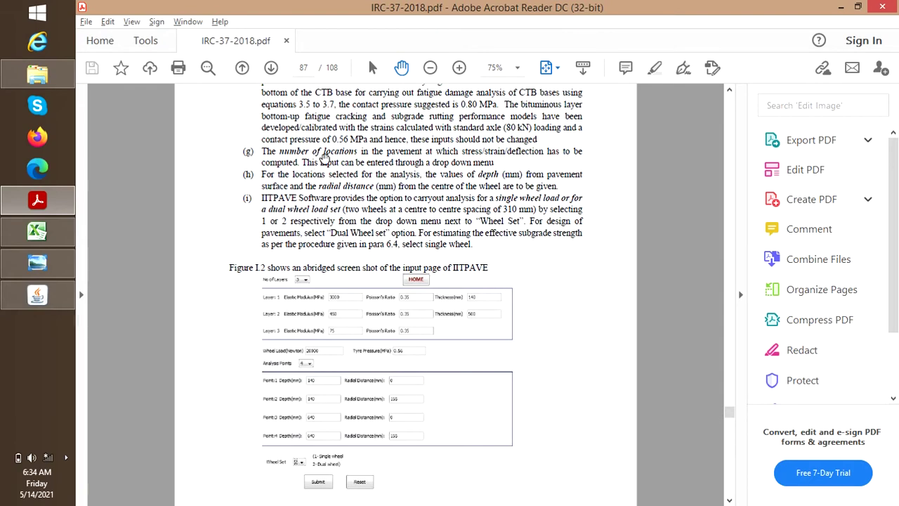
Review Figure 3.6 on PDF page 23, and compare the IITPAVE analysis depths with the layer thicknesses in the cross-section drawing.
{"action": "left_click", "coordinate": [304, 67]}
{"action": "type", "text": "23"}
{"action": "key", "text": "Return"}
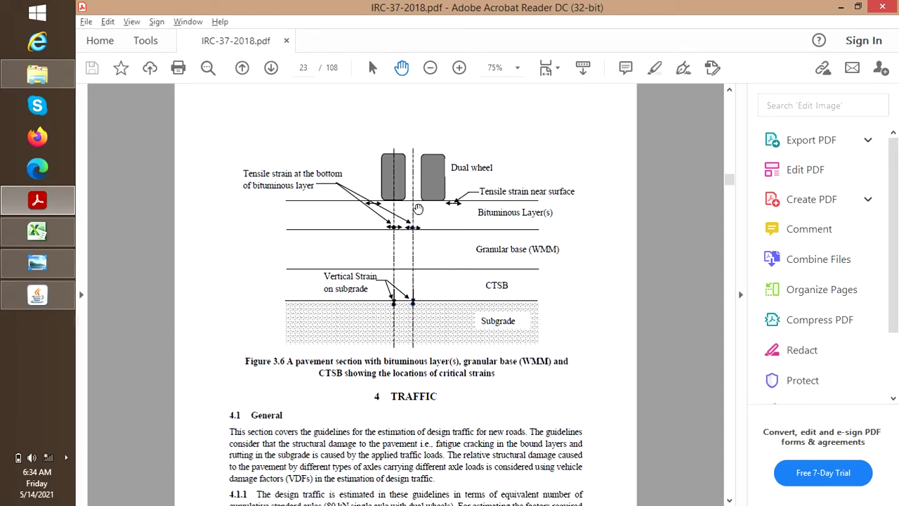
{"action": "left_click", "coordinate": [49, 301]}
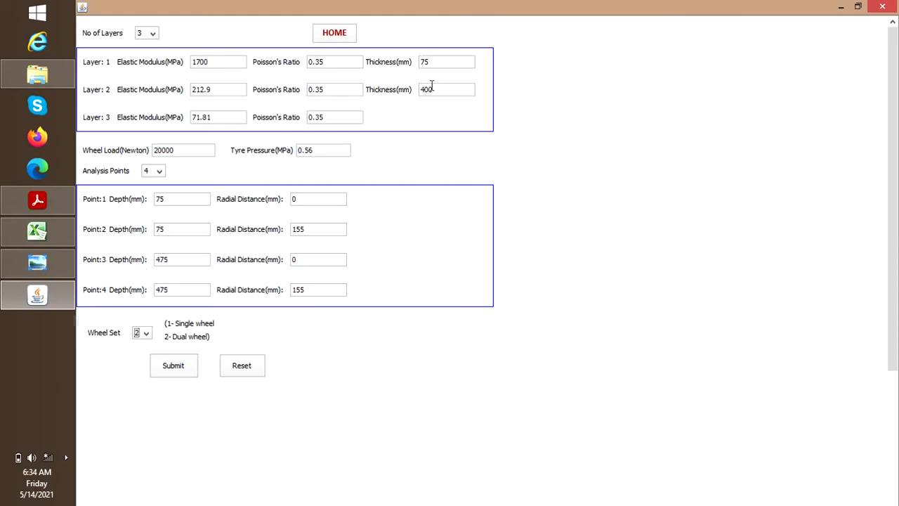
{"action": "mouse_move", "coordinate": [45, 292]}
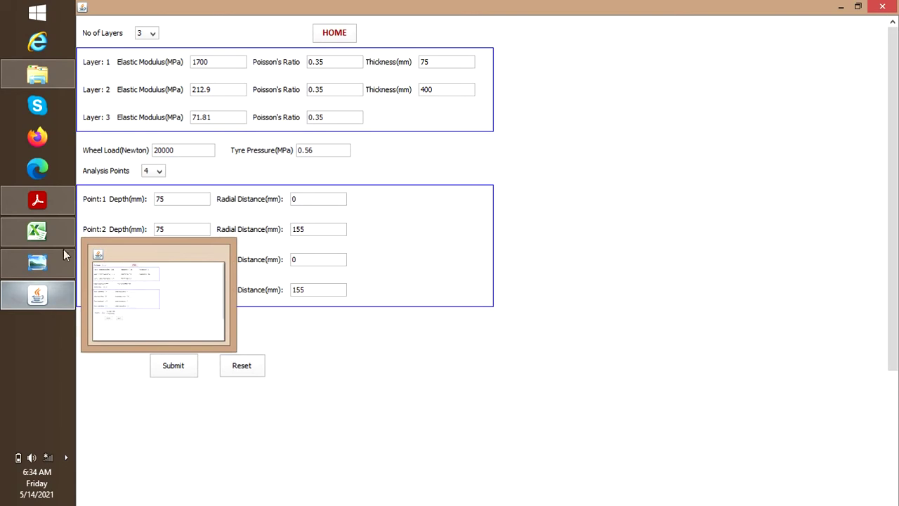
{"action": "mouse_move", "coordinate": [66, 214]}
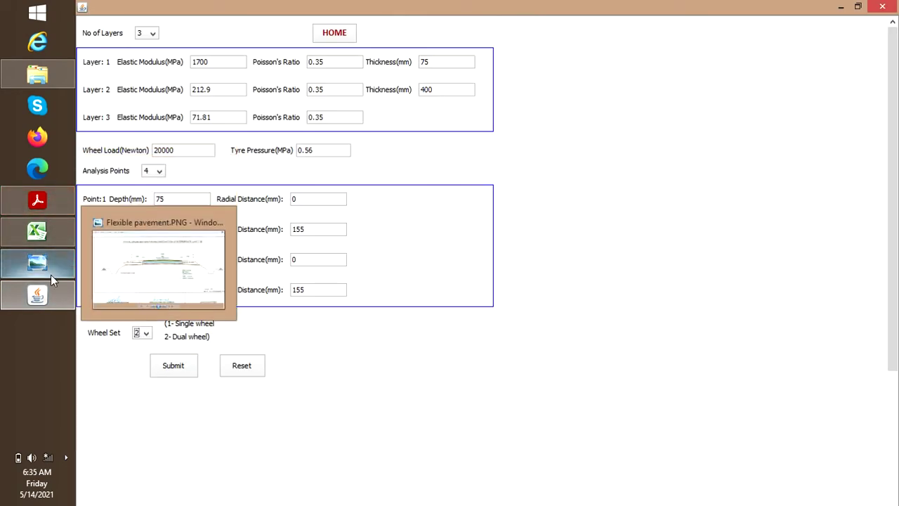
{"action": "left_click", "coordinate": [51, 276]}
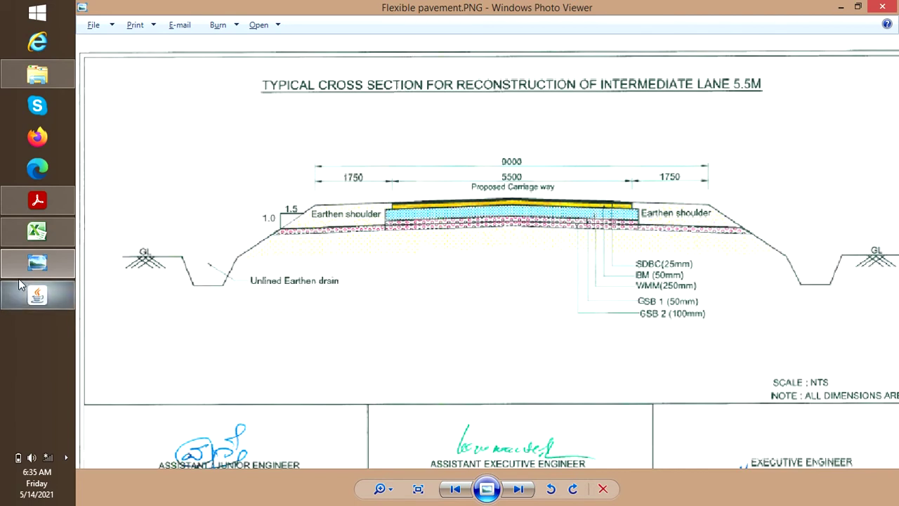
{"action": "left_click", "coordinate": [38, 293]}
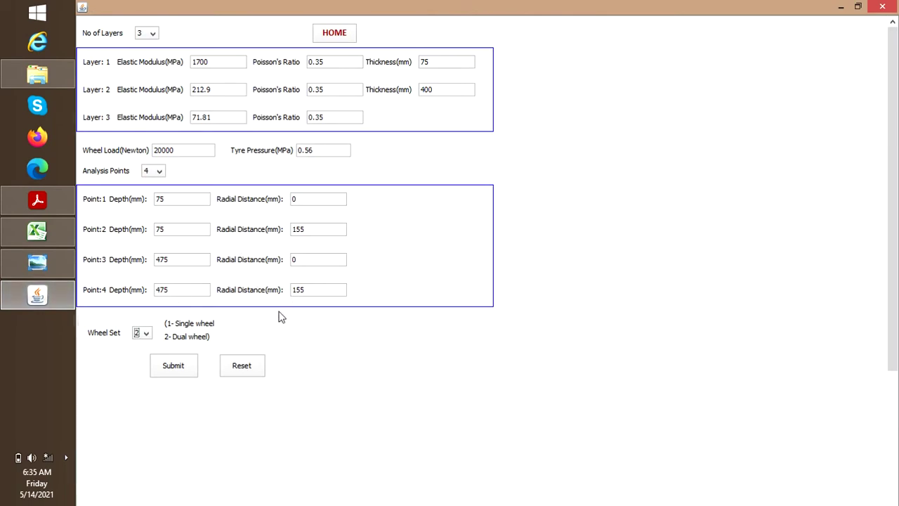
Submit the pavement inputs in IITPAVE, run the analysis and display the results within the results page.
{"action": "left_click", "coordinate": [184, 374]}
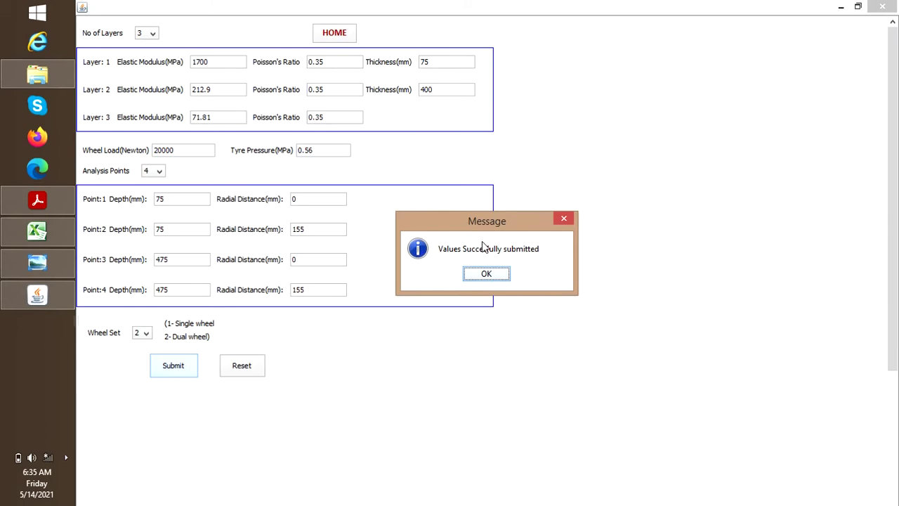
{"action": "left_click", "coordinate": [465, 275]}
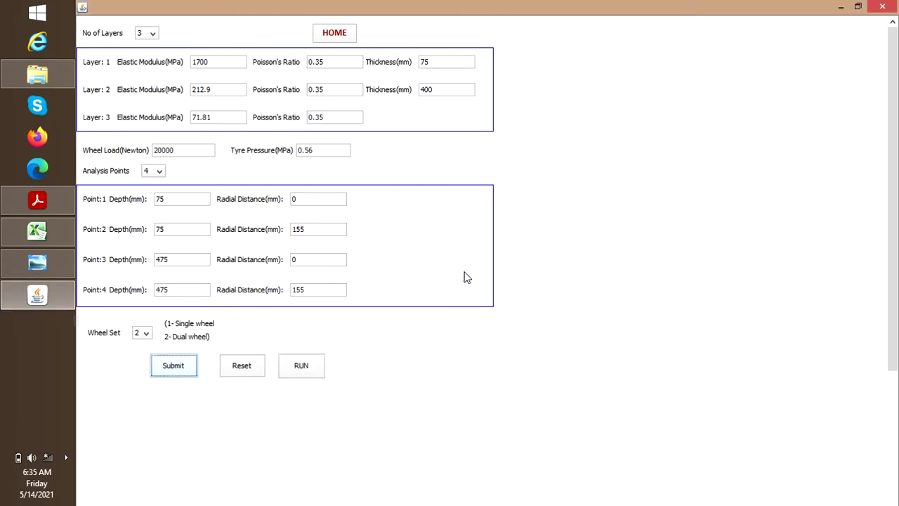
{"action": "left_click", "coordinate": [294, 373]}
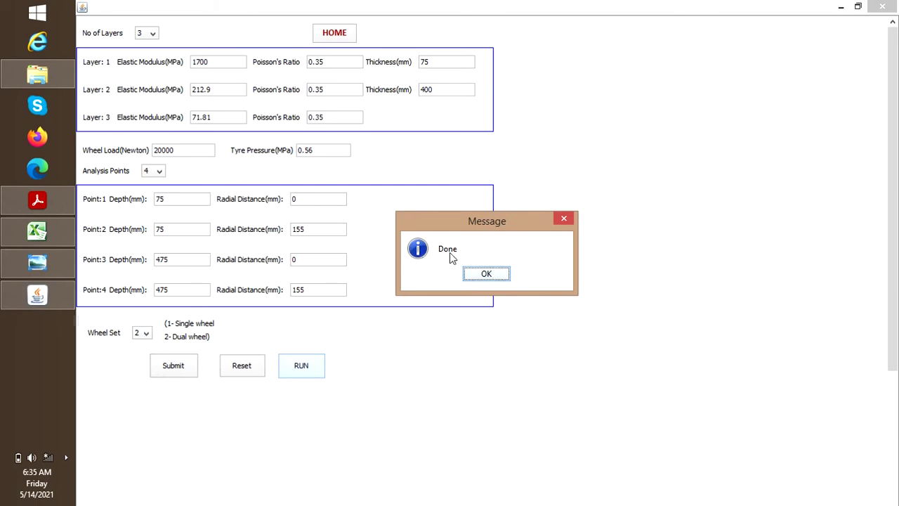
{"action": "left_click", "coordinate": [486, 274]}
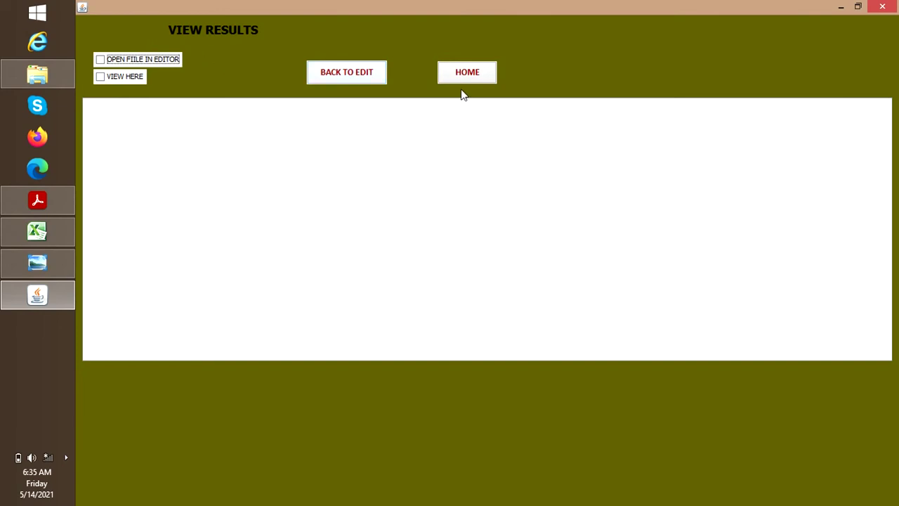
{"action": "left_click", "coordinate": [101, 76]}
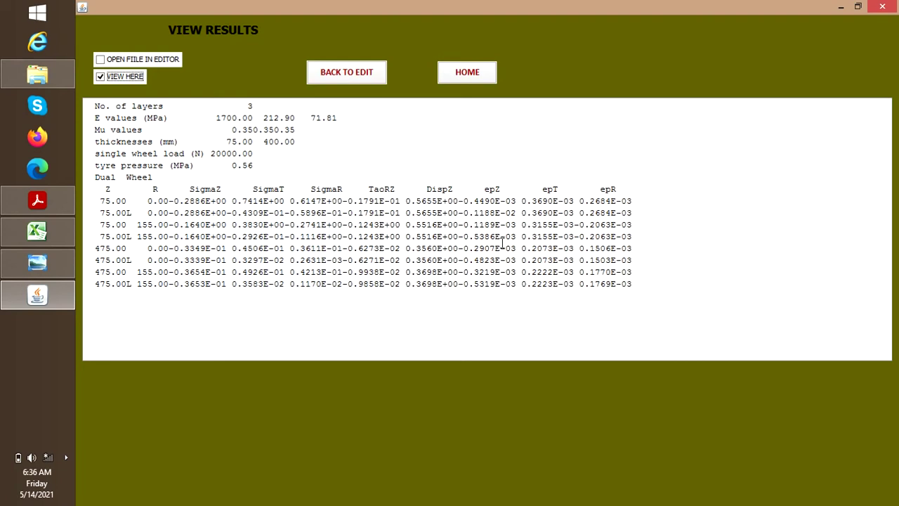
Compare the IITPAVE results with the critical strain locations in Figure 3.6 on page 23 of the IRC-37-2018 PDF.
{"action": "mouse_move", "coordinate": [40, 300]}
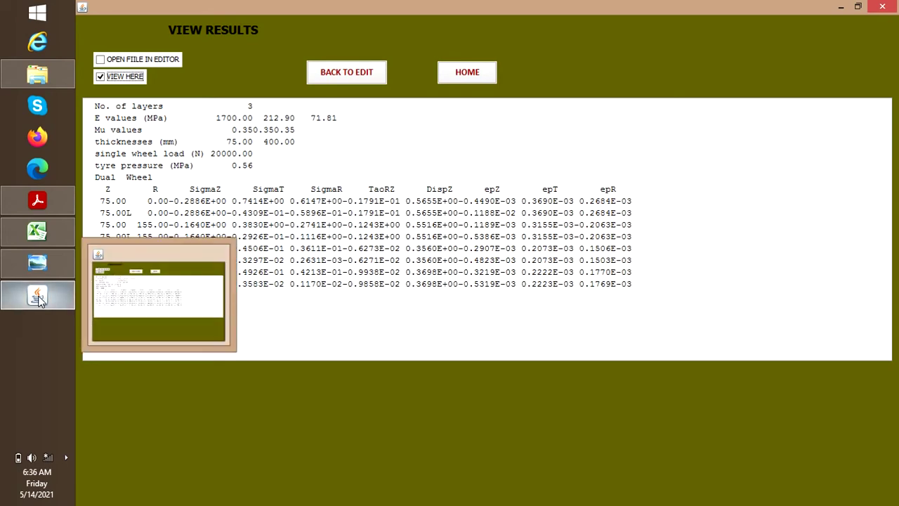
{"action": "mouse_move", "coordinate": [70, 210]}
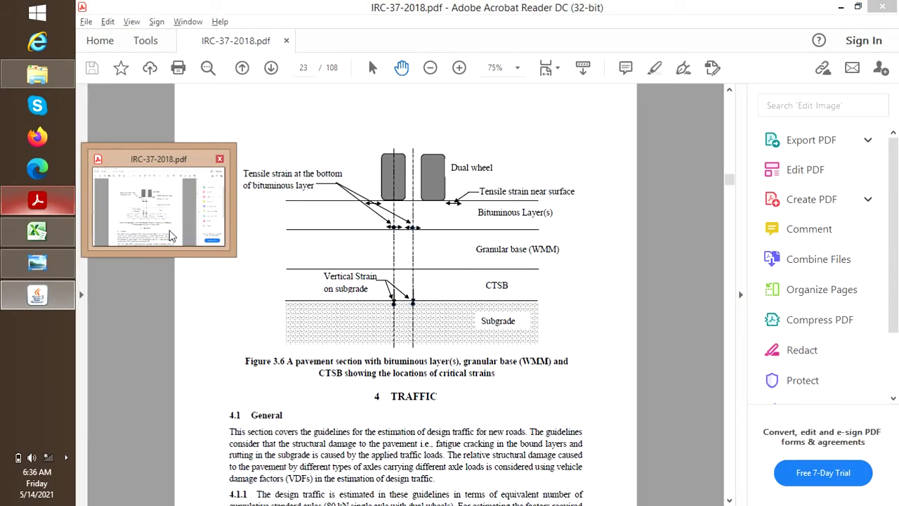
{"action": "left_click", "coordinate": [170, 236]}
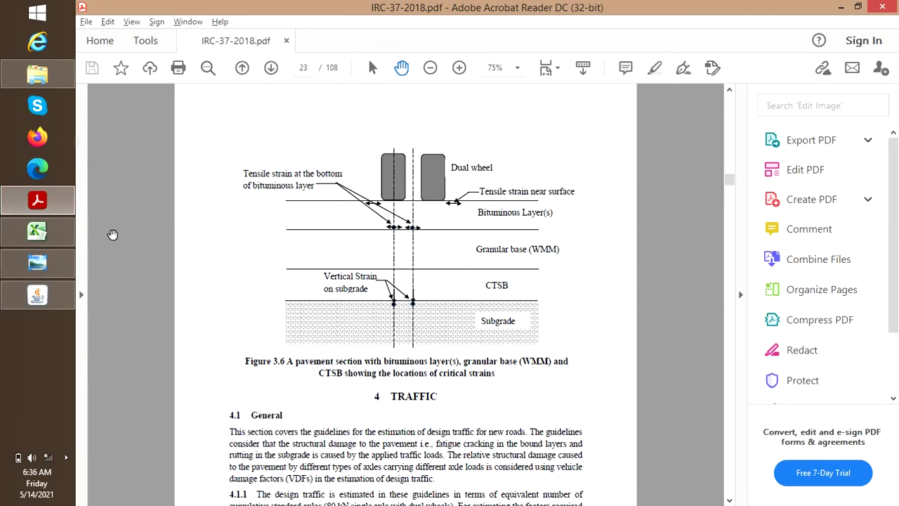
{"action": "left_click", "coordinate": [48, 243]}
{"action": "left_click", "coordinate": [38, 295]}
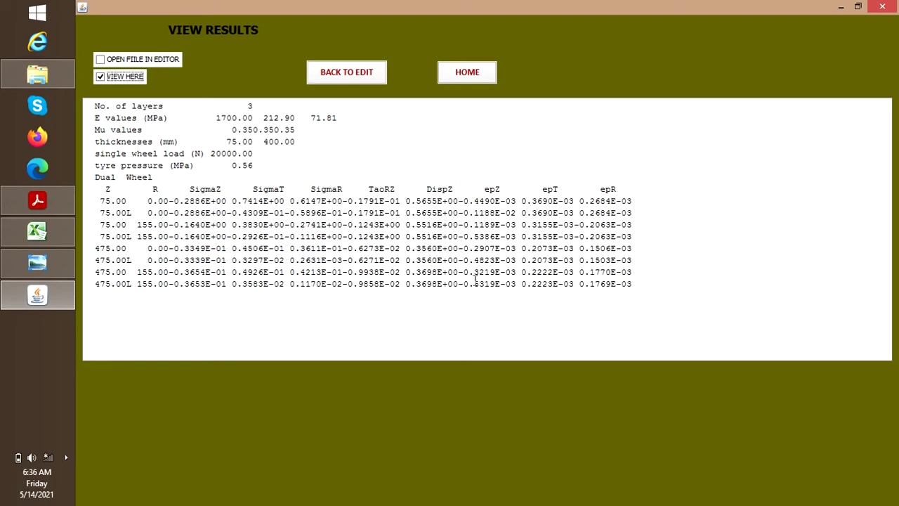
Find the sample IITPAVE output page, Figure I.3, on PDF page 88 in full-page view and compare it with the IITPAVE results.
{"action": "left_click", "coordinate": [37, 200]}
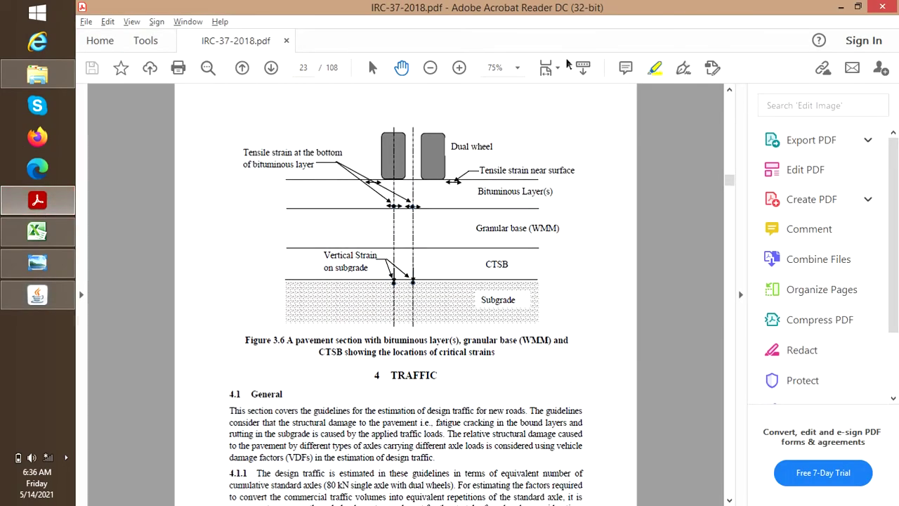
{"action": "left_click", "coordinate": [517, 67]}
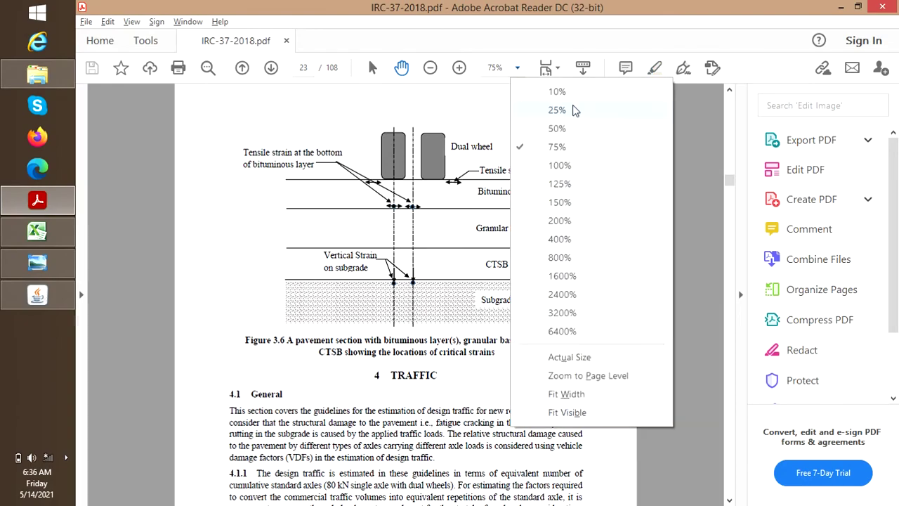
{"action": "left_click", "coordinate": [569, 166]}
{"action": "left_click", "coordinate": [555, 68]}
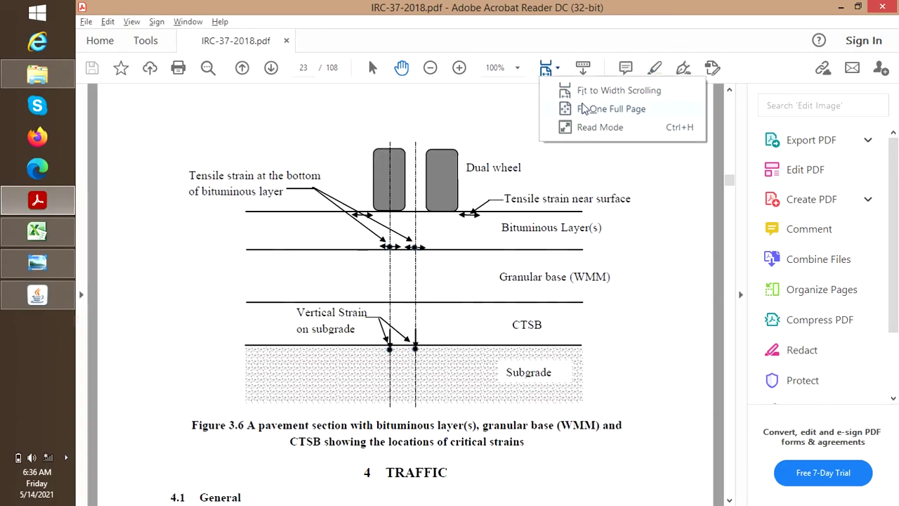
{"action": "left_click", "coordinate": [587, 110]}
{"action": "scroll", "coordinate": [532, 227], "scroll_direction": "down", "scroll_amount": 8}
{"action": "scroll", "coordinate": [532, 227], "scroll_direction": "down", "scroll_amount": 20}
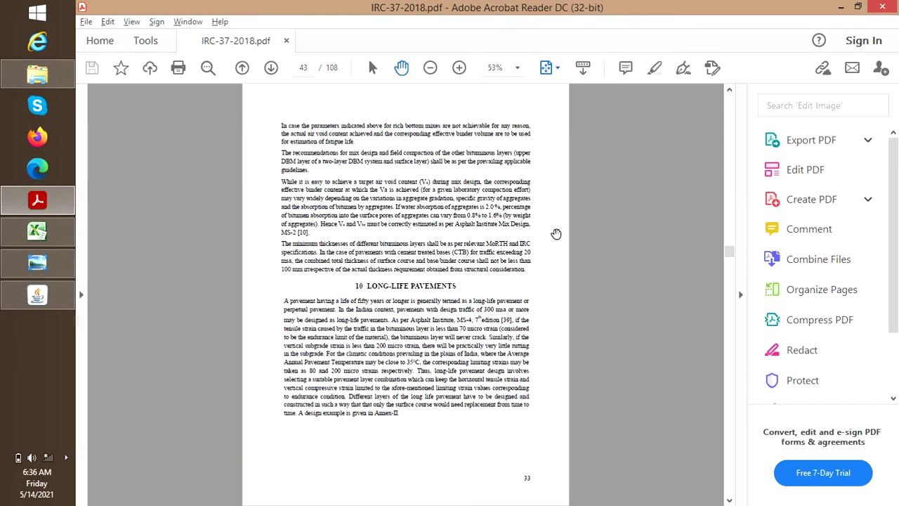
{"action": "scroll", "coordinate": [559, 218], "scroll_direction": "down", "scroll_amount": 20}
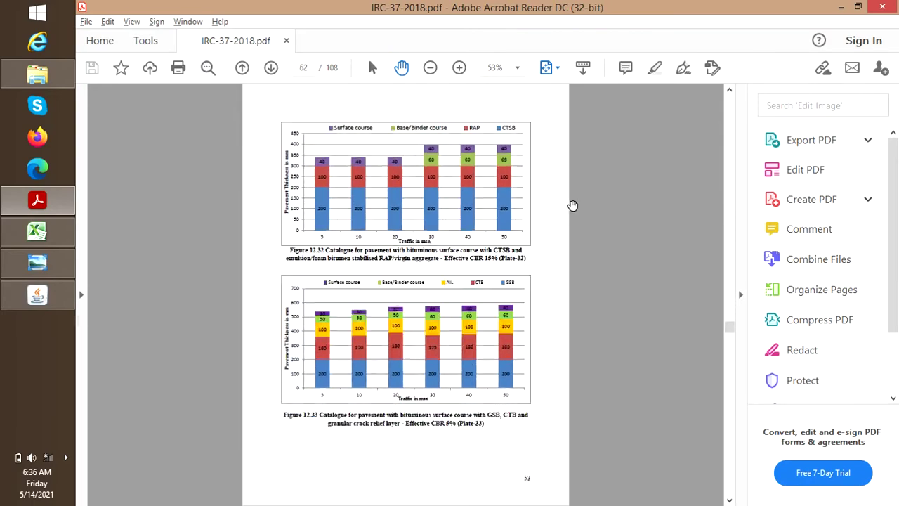
{"action": "scroll", "coordinate": [575, 206], "scroll_direction": "down", "scroll_amount": 12}
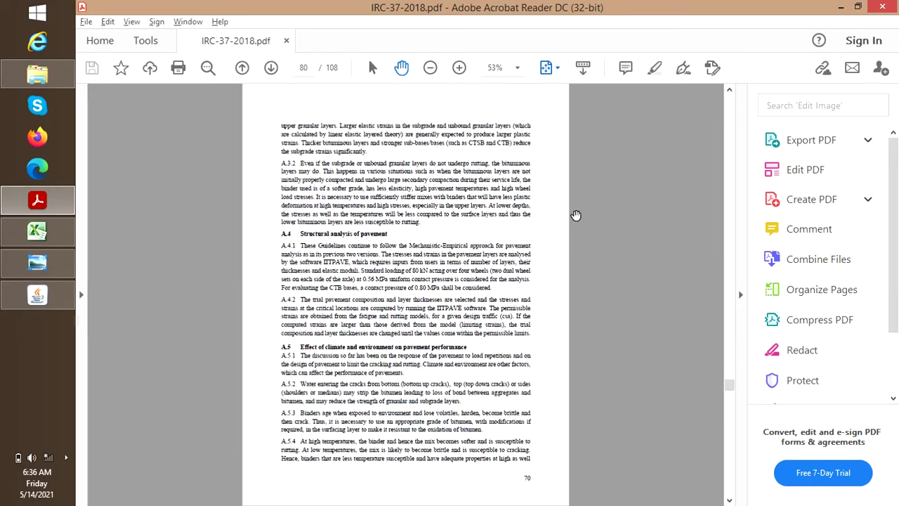
{"action": "scroll", "coordinate": [577, 211], "scroll_direction": "up", "scroll_amount": 2}
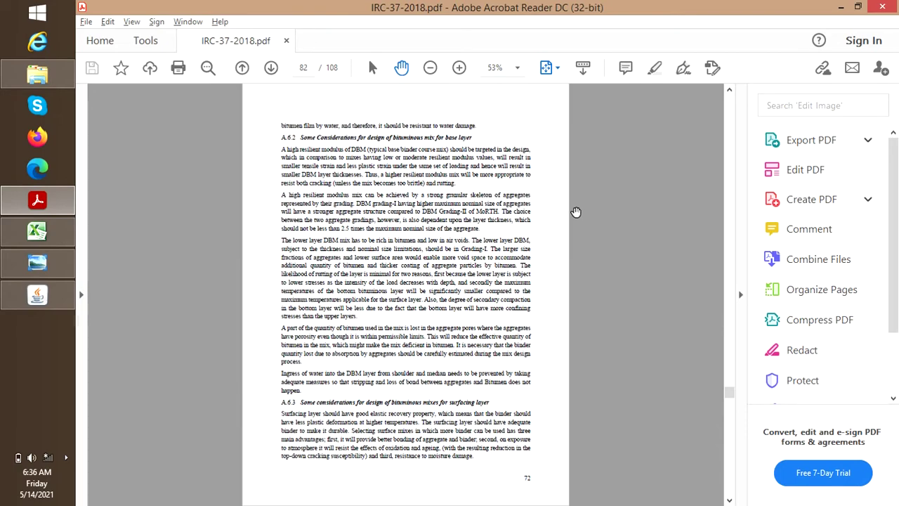
{"action": "scroll", "coordinate": [573, 212], "scroll_direction": "up", "scroll_amount": 1}
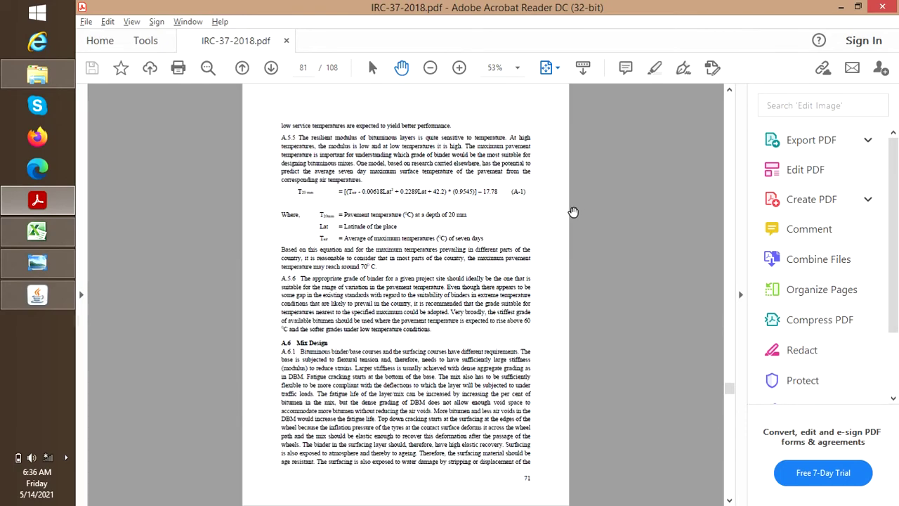
{"action": "scroll", "coordinate": [574, 212], "scroll_direction": "down", "scroll_amount": 8}
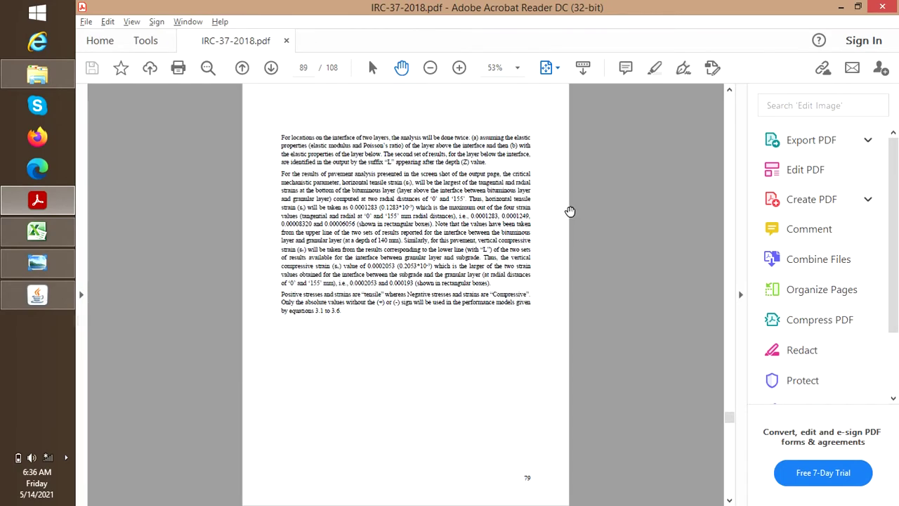
{"action": "scroll", "coordinate": [568, 211], "scroll_direction": "up", "scroll_amount": 1}
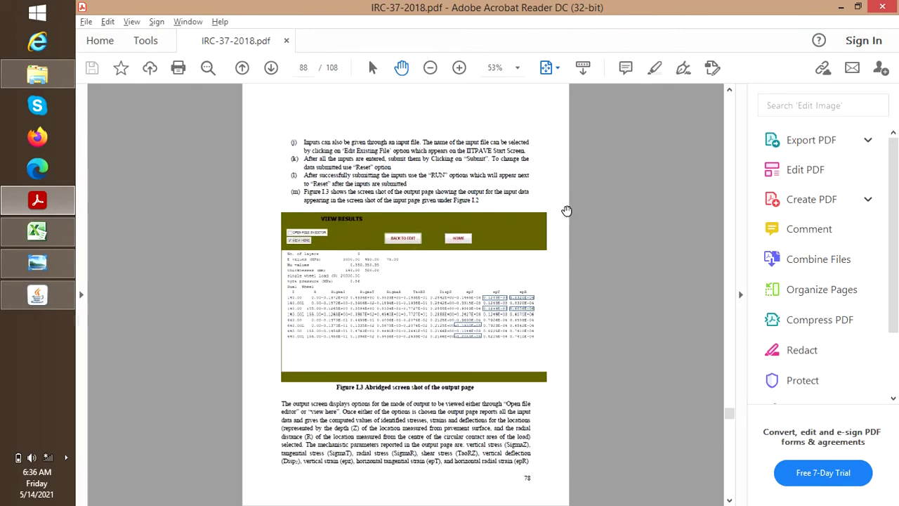
{"action": "left_click", "coordinate": [59, 293]}
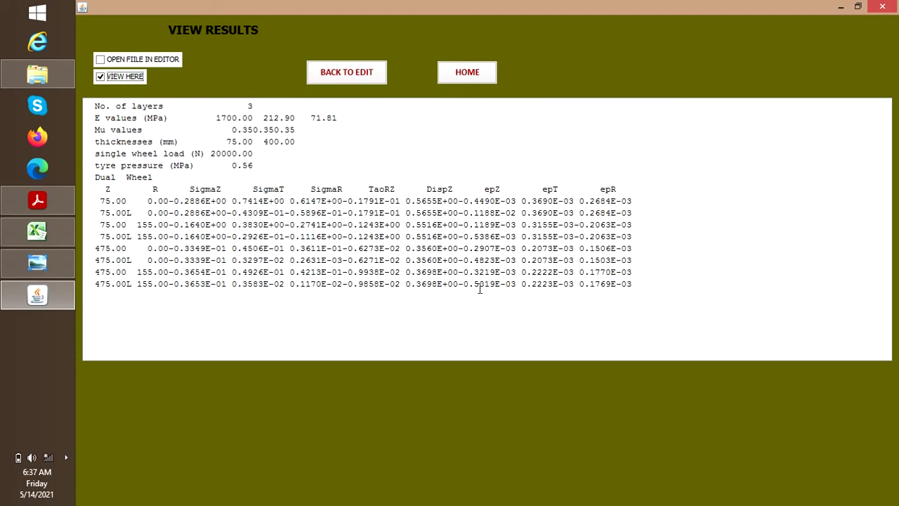
Return to the PDF and examine design example II.2 and its IITPAVE output on page 92 at 100% zoom.
{"action": "left_click", "coordinate": [49, 285]}
{"action": "scroll", "coordinate": [525, 331], "scroll_direction": "down", "scroll_amount": 5}
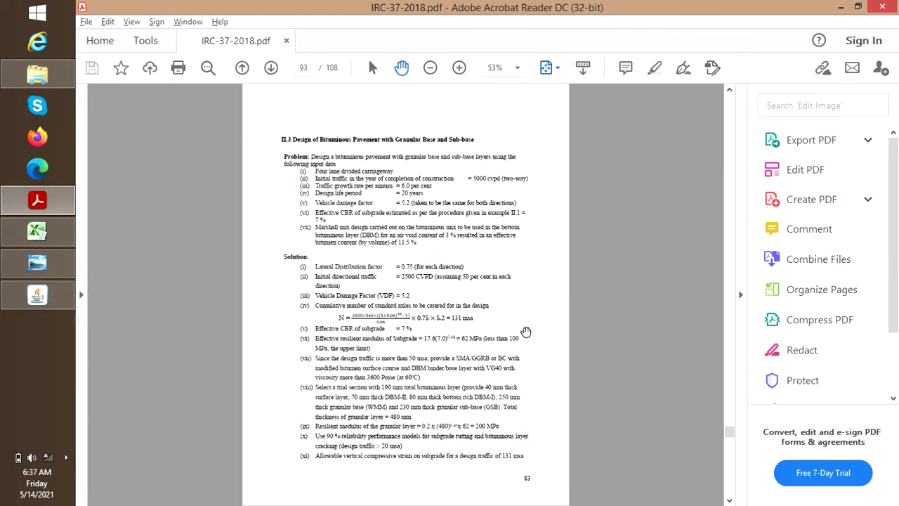
{"action": "scroll", "coordinate": [526, 331], "scroll_direction": "up", "scroll_amount": 2}
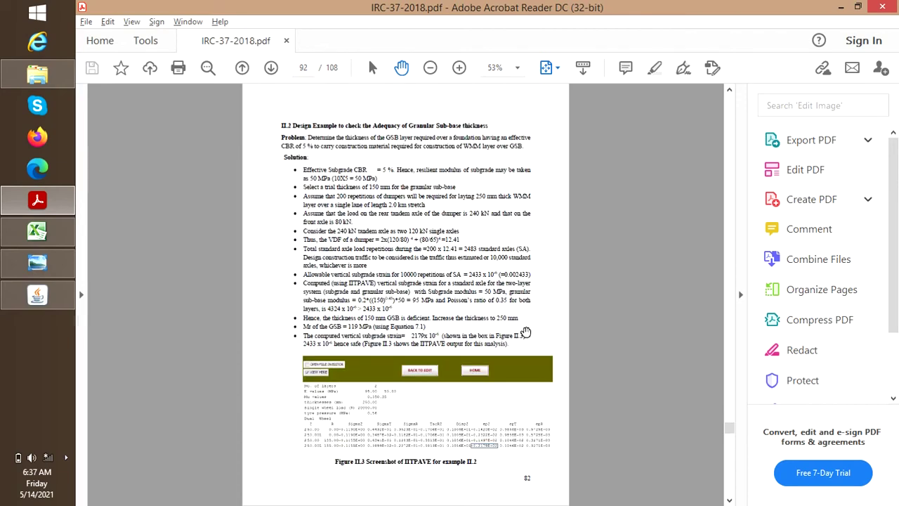
{"action": "left_click", "coordinate": [517, 67]}
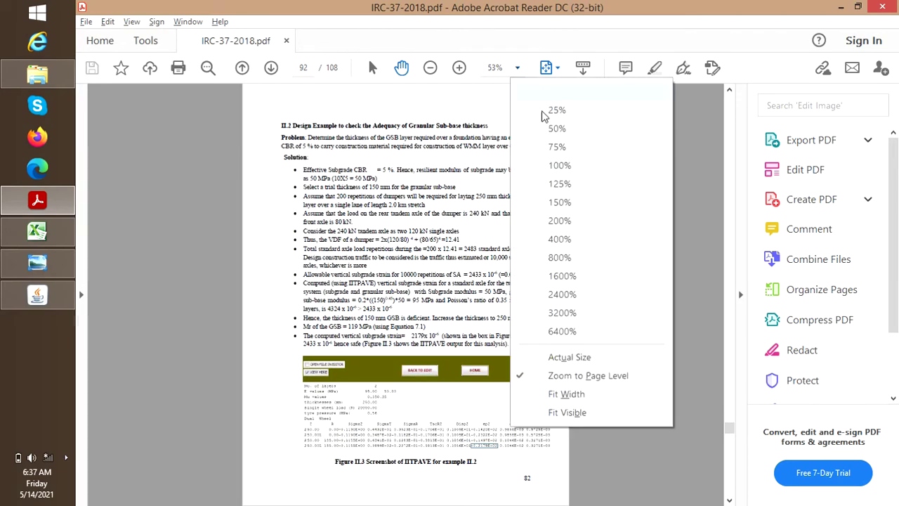
{"action": "left_click", "coordinate": [559, 165]}
{"action": "scroll", "coordinate": [510, 323], "scroll_direction": "down", "scroll_amount": 2}
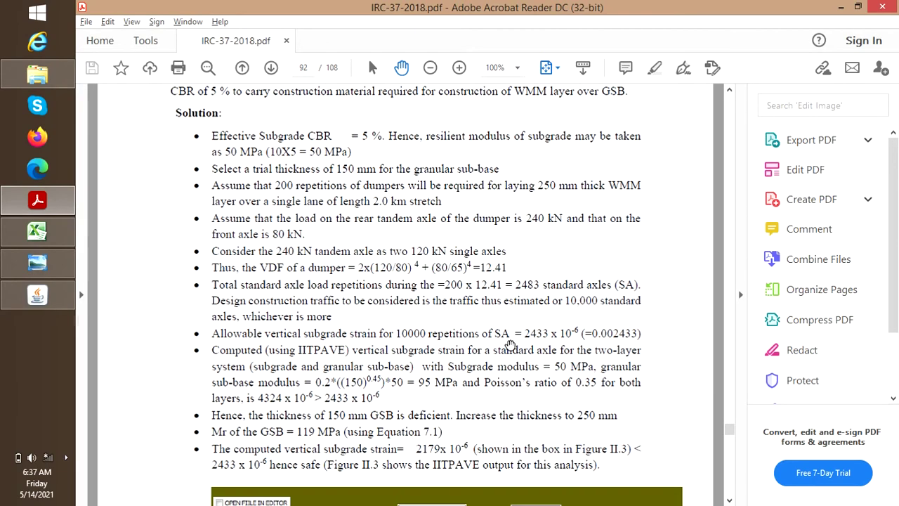
{"action": "scroll", "coordinate": [510, 344], "scroll_direction": "down", "scroll_amount": 5}
{"action": "scroll", "coordinate": [528, 279], "scroll_direction": "up", "scroll_amount": 2}
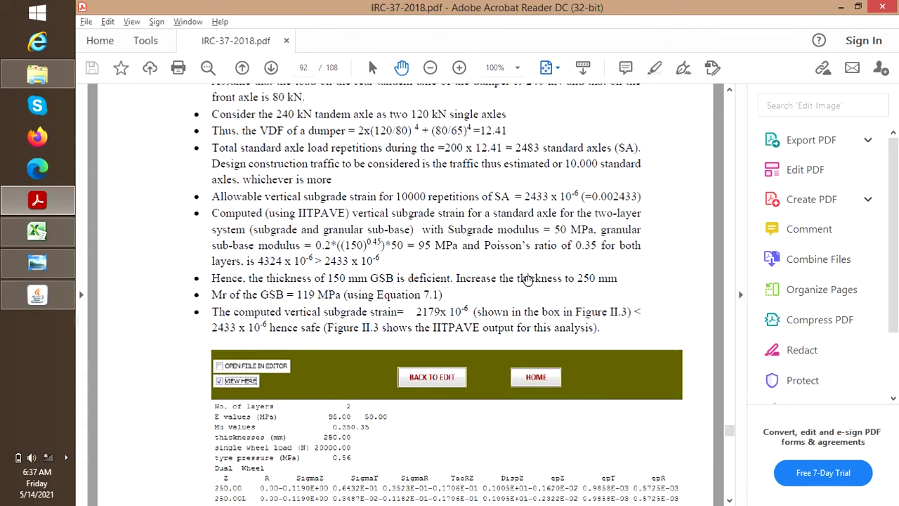
Go back to PDF page 88 and examine the boxed strain values in Figure I.3 at 100% zoom.
{"action": "left_click", "coordinate": [562, 68]}
{"action": "left_click", "coordinate": [589, 110]}
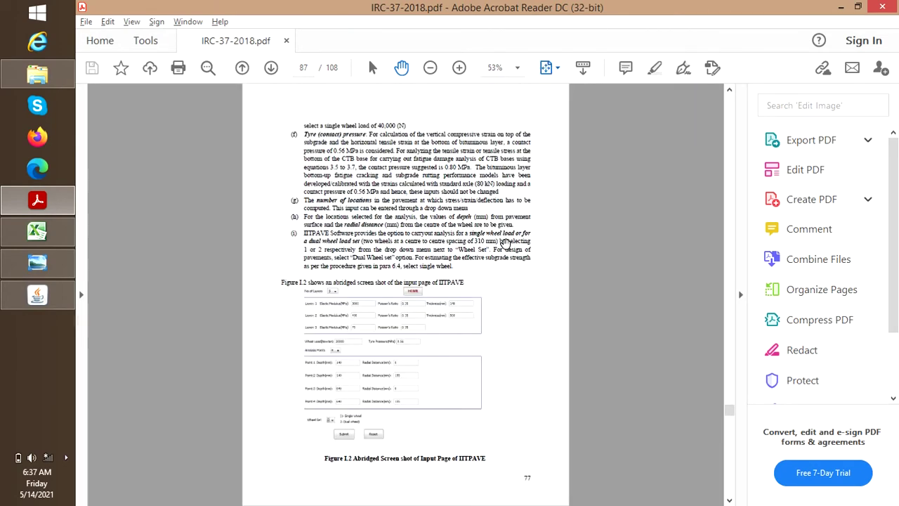
{"action": "scroll", "coordinate": [505, 243], "scroll_direction": "up", "scroll_amount": 1}
{"action": "scroll", "coordinate": [505, 243], "scroll_direction": "down", "scroll_amount": 1}
{"action": "scroll", "coordinate": [505, 243], "scroll_direction": "down", "scroll_amount": 1}
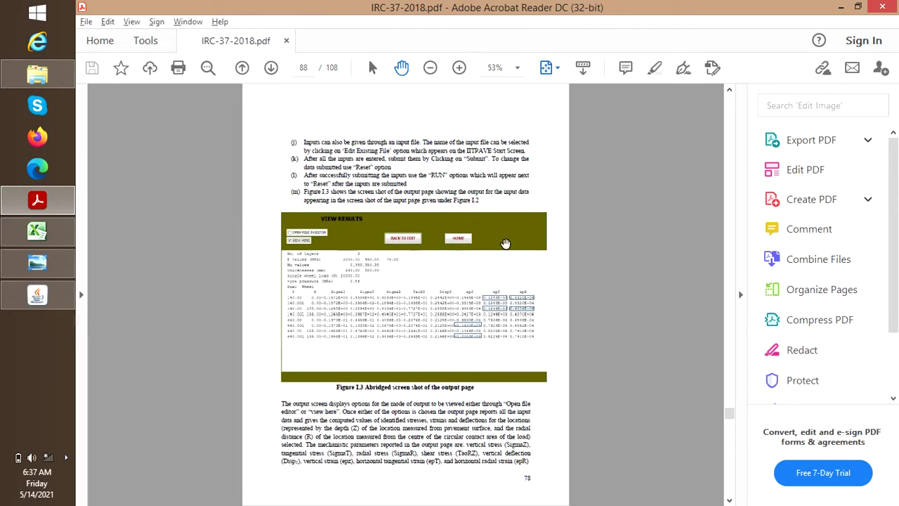
{"action": "left_click", "coordinate": [561, 68]}
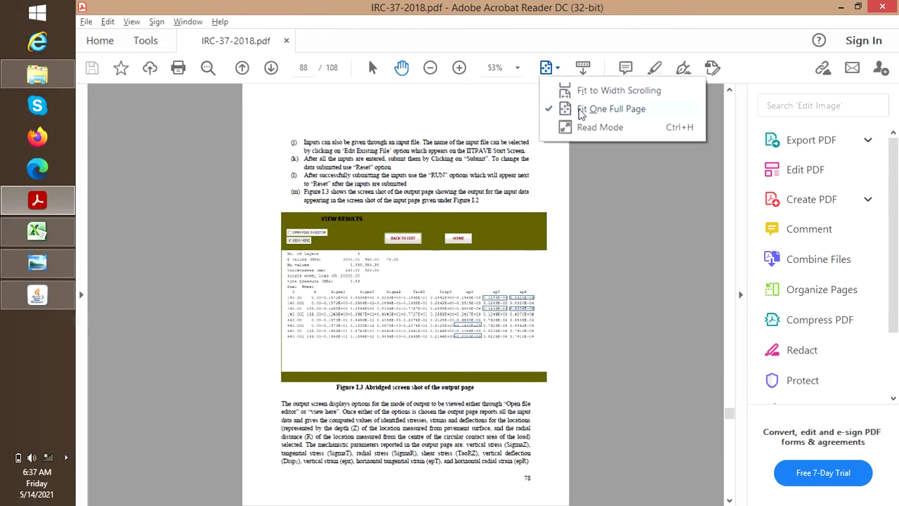
{"action": "left_click", "coordinate": [518, 67]}
{"action": "left_click", "coordinate": [560, 167]}
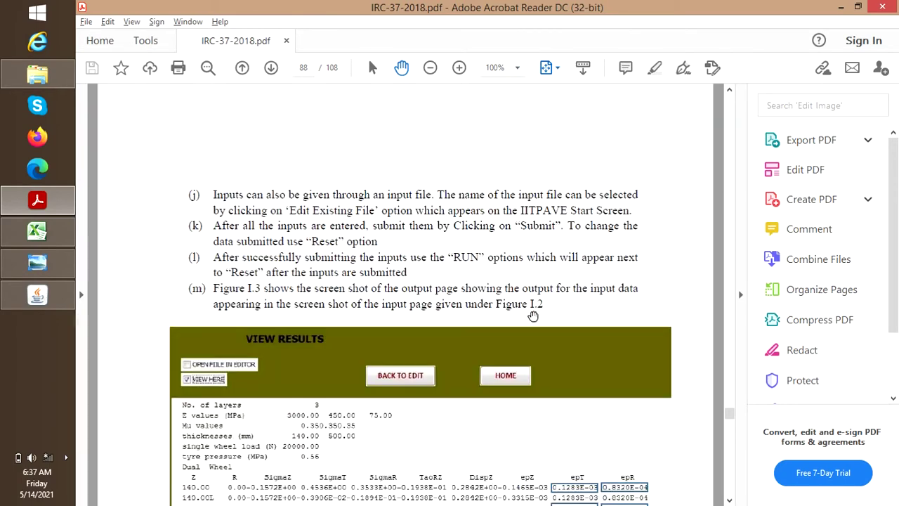
{"action": "left_click_drag", "start_coordinate": [533, 316], "coordinate": [541, 172]}
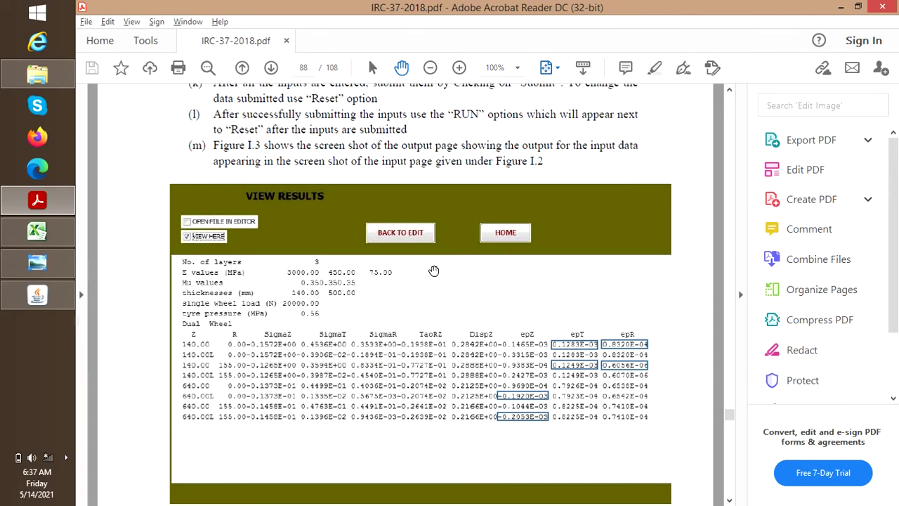
Check the layer thicknesses in the Flexible pavement.PNG cross section against the strains in the IITPAVE results.
{"action": "left_click", "coordinate": [38, 264]}
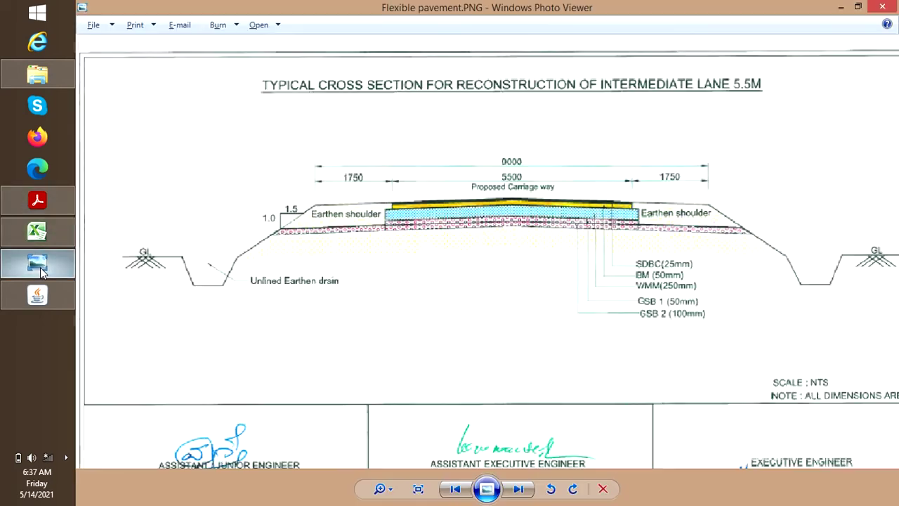
{"action": "left_click", "coordinate": [37, 295]}
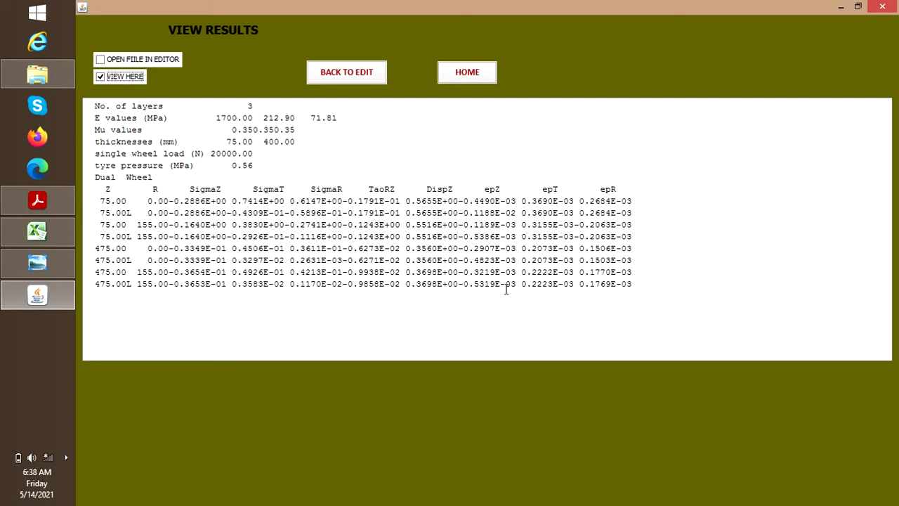
{"action": "mouse_move", "coordinate": [55, 240]}
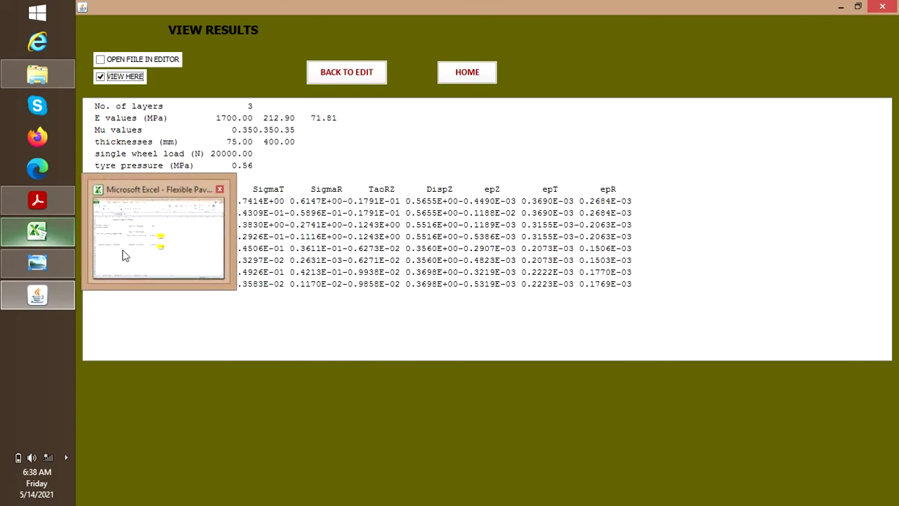
{"action": "mouse_move", "coordinate": [136, 256]}
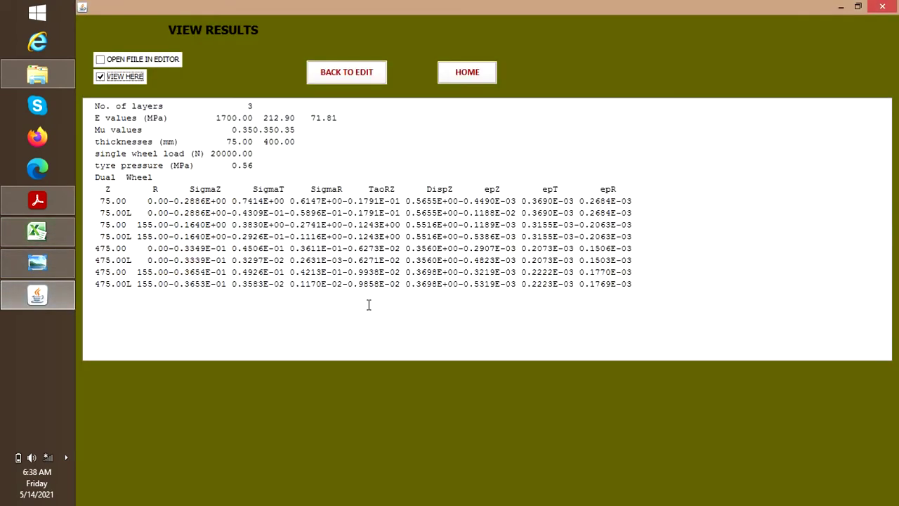
Switch to IRC-37-2018.pdf in Acrobat Reader and find the subgrade rutting criteria, section 3.6.1, on PDF page 15 in full-page view.
{"action": "left_click", "coordinate": [37, 201]}
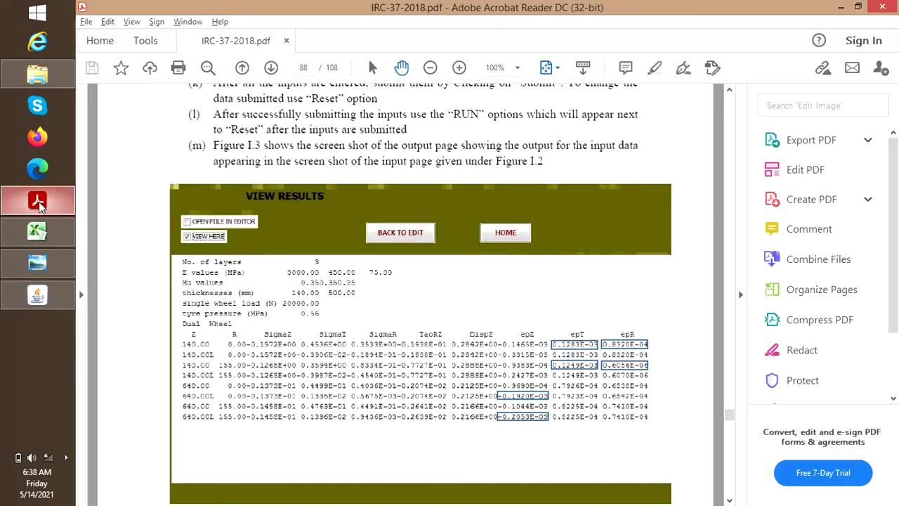
{"action": "scroll", "coordinate": [316, 154], "scroll_direction": "up", "scroll_amount": 3}
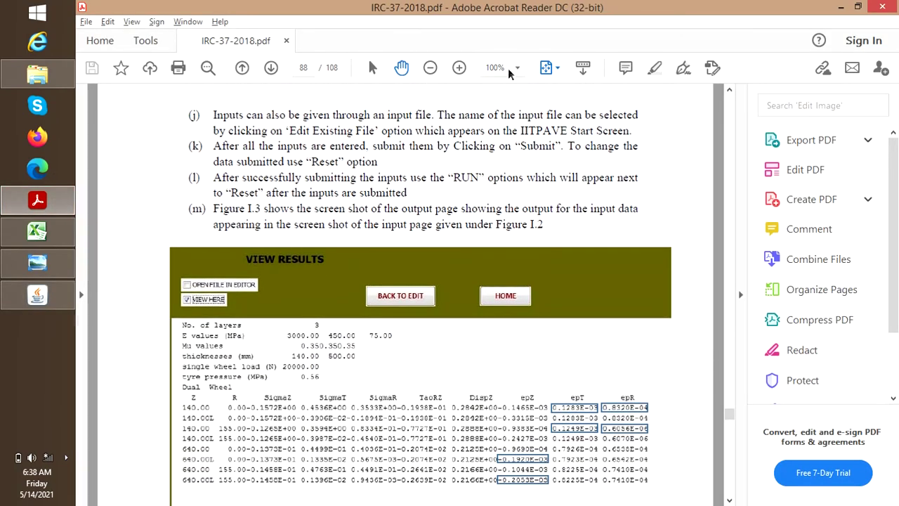
{"action": "left_click", "coordinate": [517, 68]}
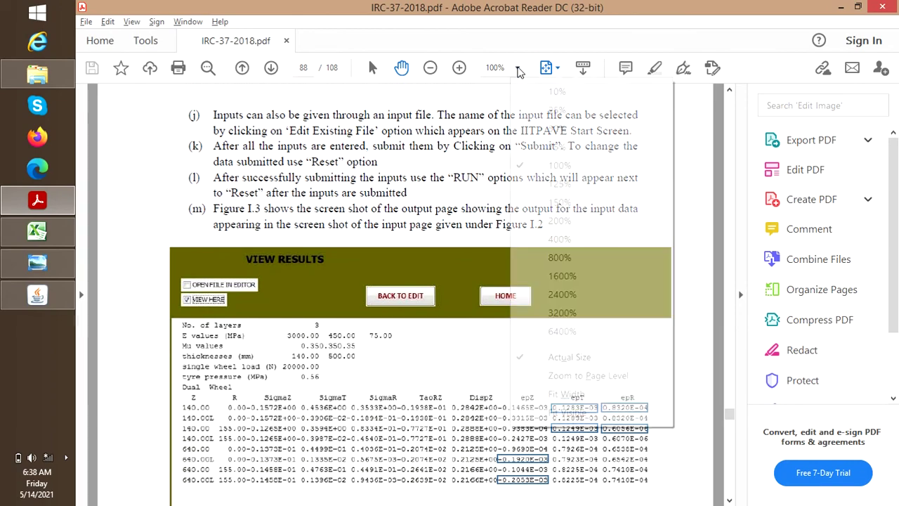
{"action": "left_click", "coordinate": [556, 148]}
{"action": "left_click", "coordinate": [557, 68]}
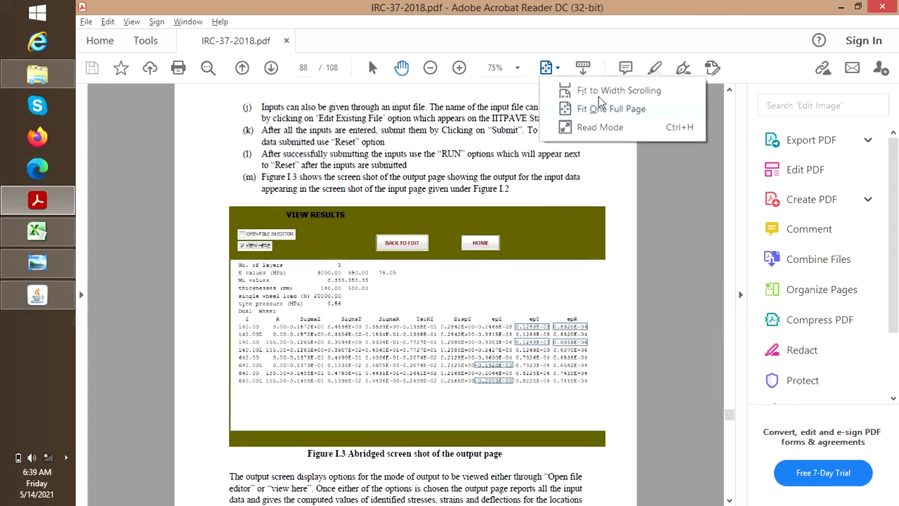
{"action": "left_click", "coordinate": [602, 106]}
{"action": "scroll", "coordinate": [546, 251], "scroll_direction": "up", "scroll_amount": 20}
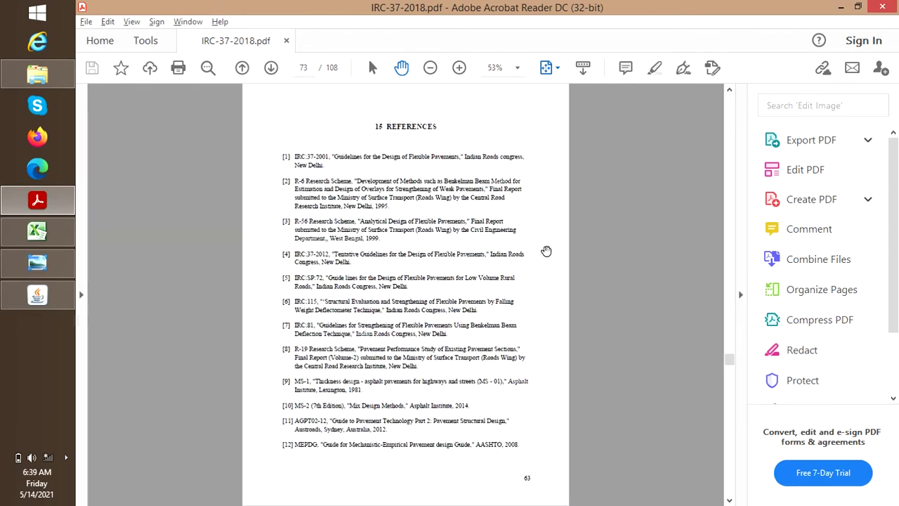
{"action": "scroll", "coordinate": [542, 249], "scroll_direction": "up", "scroll_amount": 20}
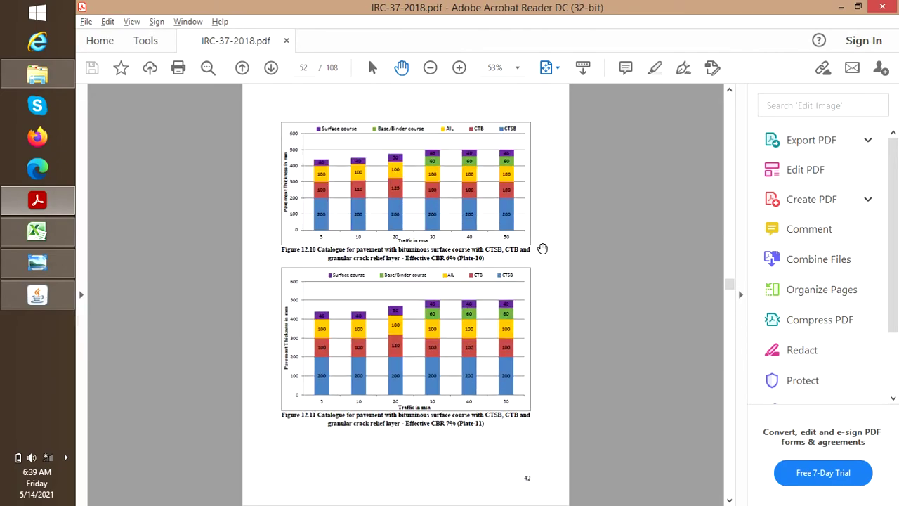
{"action": "scroll", "coordinate": [532, 246], "scroll_direction": "up", "scroll_amount": 7}
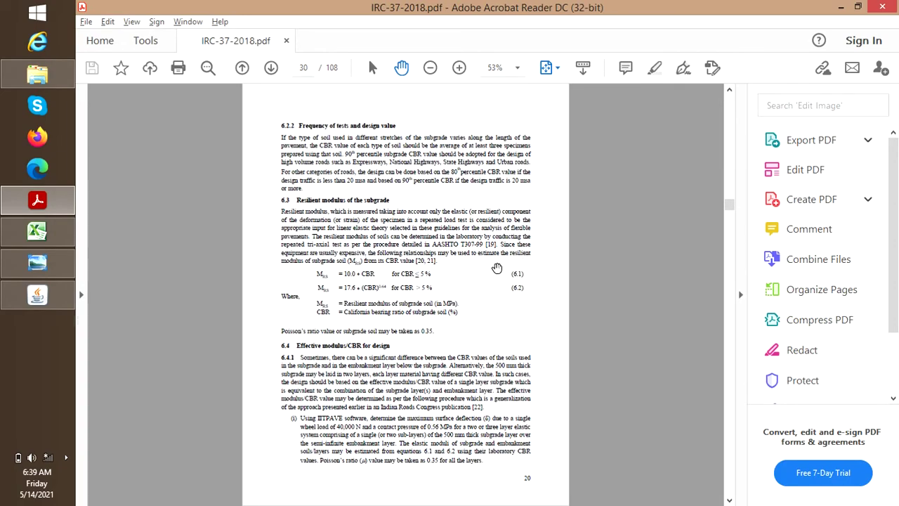
{"action": "scroll", "coordinate": [520, 264], "scroll_direction": "up", "scroll_amount": 14}
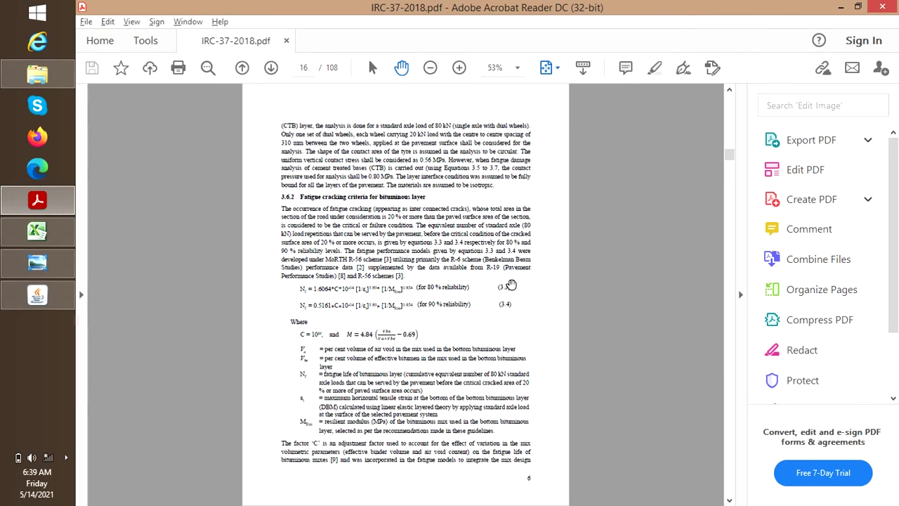
{"action": "scroll", "coordinate": [509, 284], "scroll_direction": "up", "scroll_amount": 1}
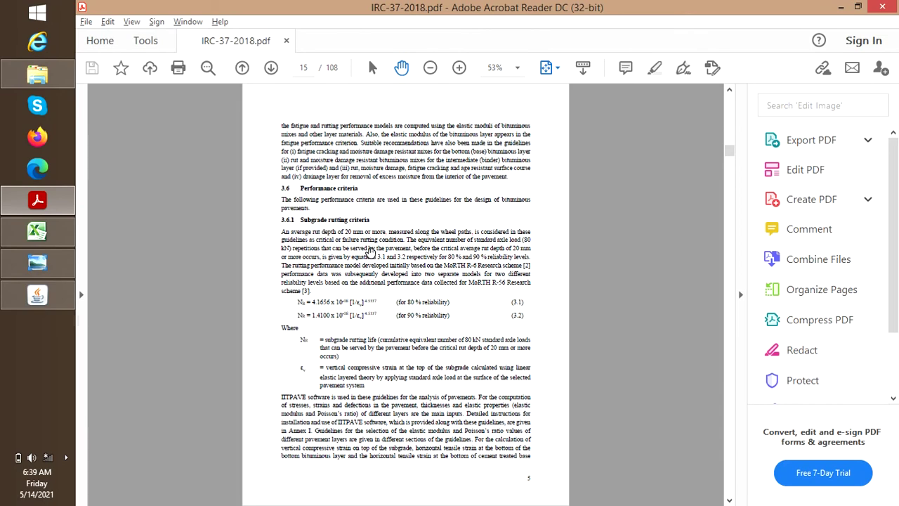
Examine the fatigue cracking criteria in section 3.6.2 on PDF page 16, then return to the IITPAVE results.
{"action": "scroll", "coordinate": [401, 259], "scroll_direction": "up", "scroll_amount": 1}
{"action": "scroll", "coordinate": [401, 260], "scroll_direction": "down", "scroll_amount": 1}
{"action": "scroll", "coordinate": [401, 260], "scroll_direction": "down", "scroll_amount": 2}
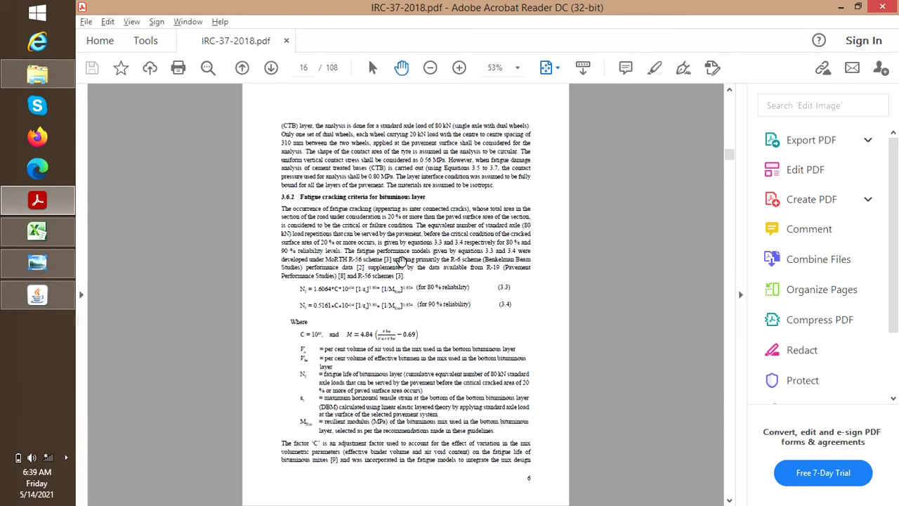
{"action": "scroll", "coordinate": [401, 260], "scroll_direction": "up", "scroll_amount": 1}
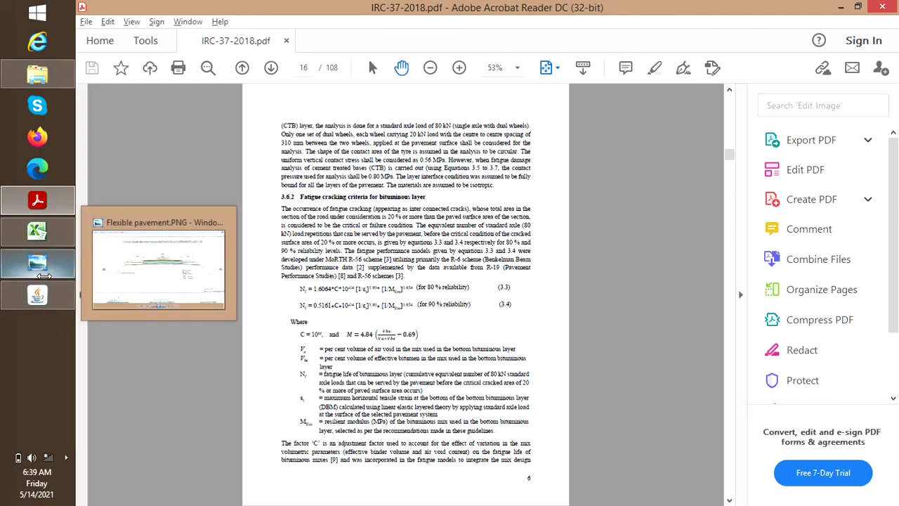
{"action": "mouse_move", "coordinate": [40, 219]}
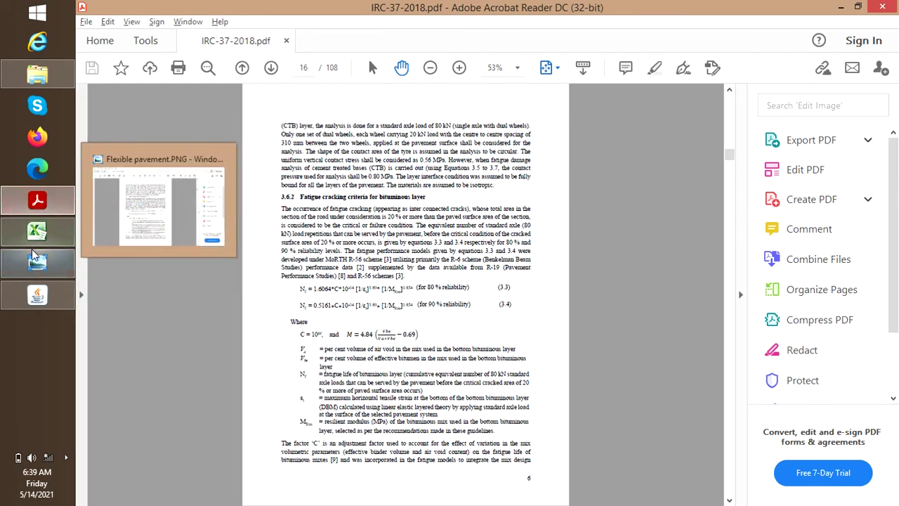
{"action": "left_click", "coordinate": [178, 297]}
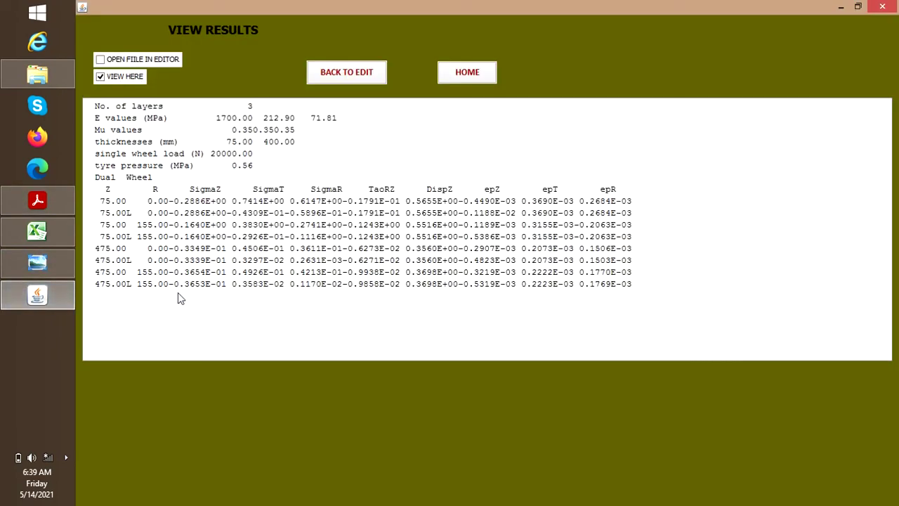